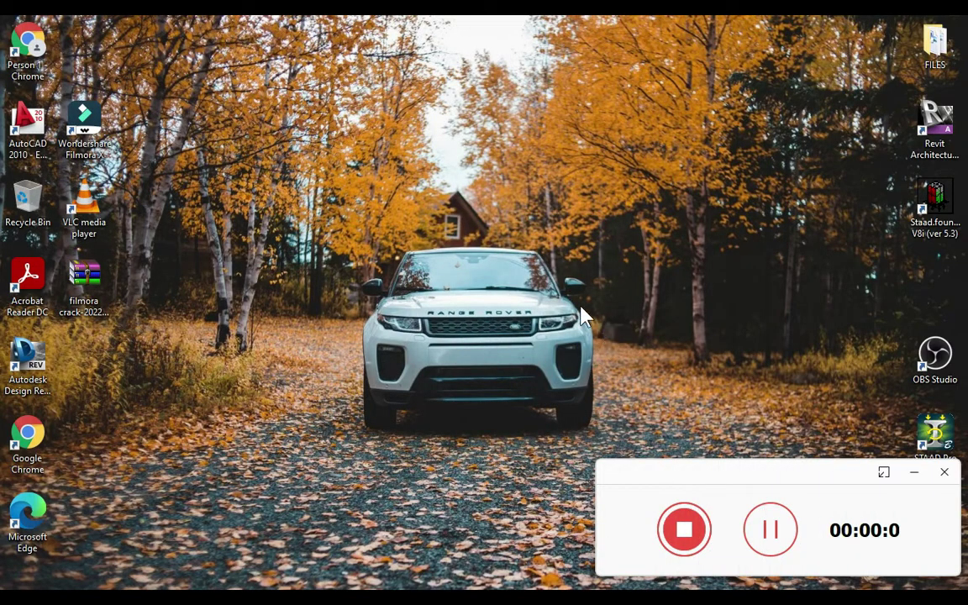
Step: Refresh the Windows desktop four times from its right-click menu
right_click(465, 142)
left_click(501, 187)
right_click(430, 92)
left_click(471, 137)
right_click(455, 93)
left_click(486, 139)
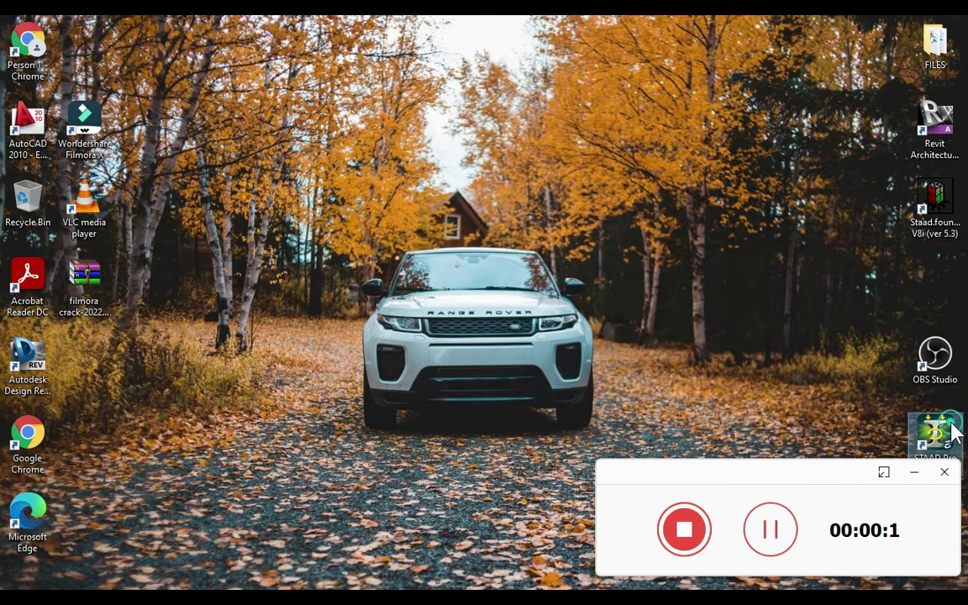
right_click(572, 100)
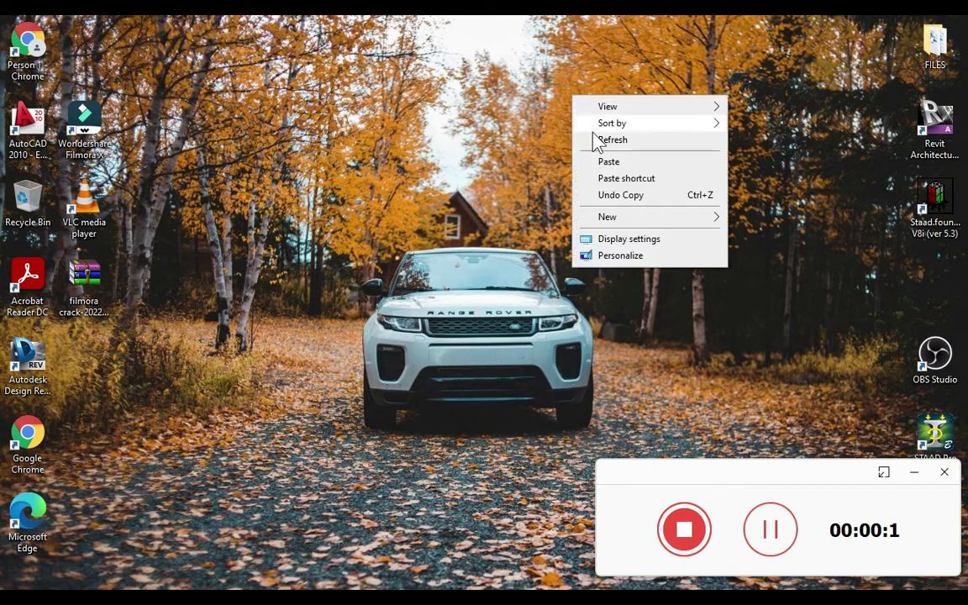
left_click(597, 138)
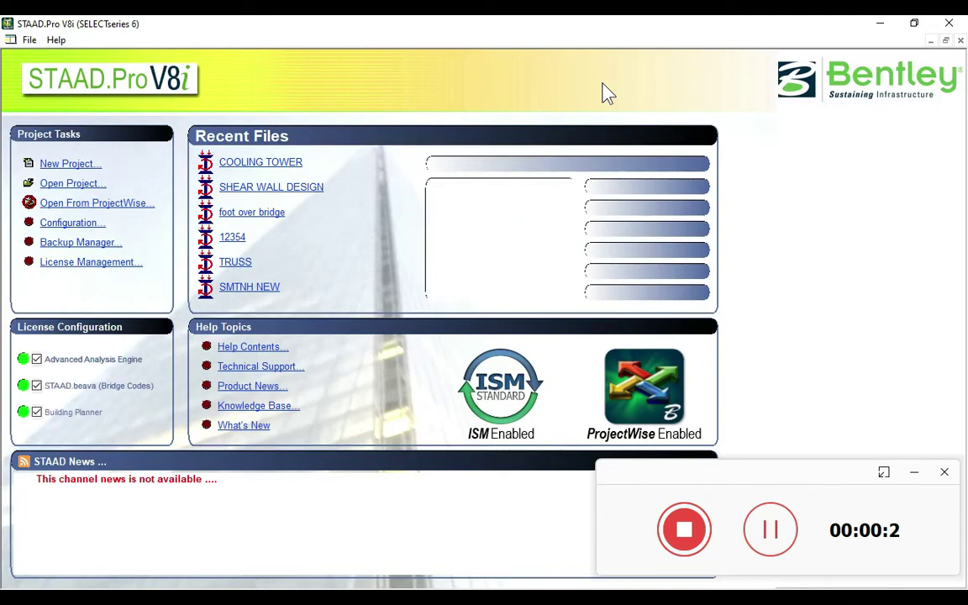
Step: Create a new Space project named CHIMNEY in Meter and KiloNewton units, starting with Add Beam
left_click(57, 164)
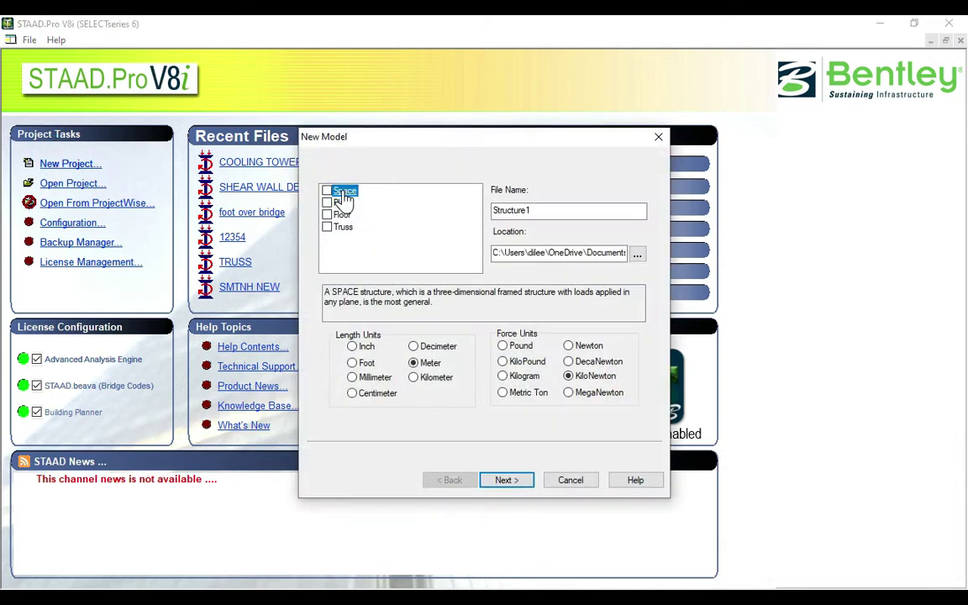
left_click(345, 193)
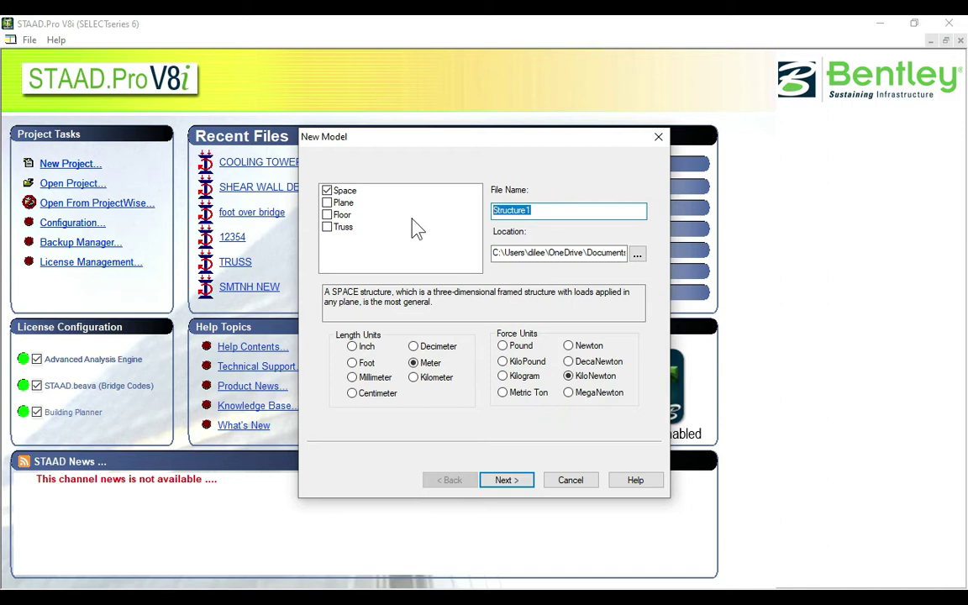
type("CHIMNEY")
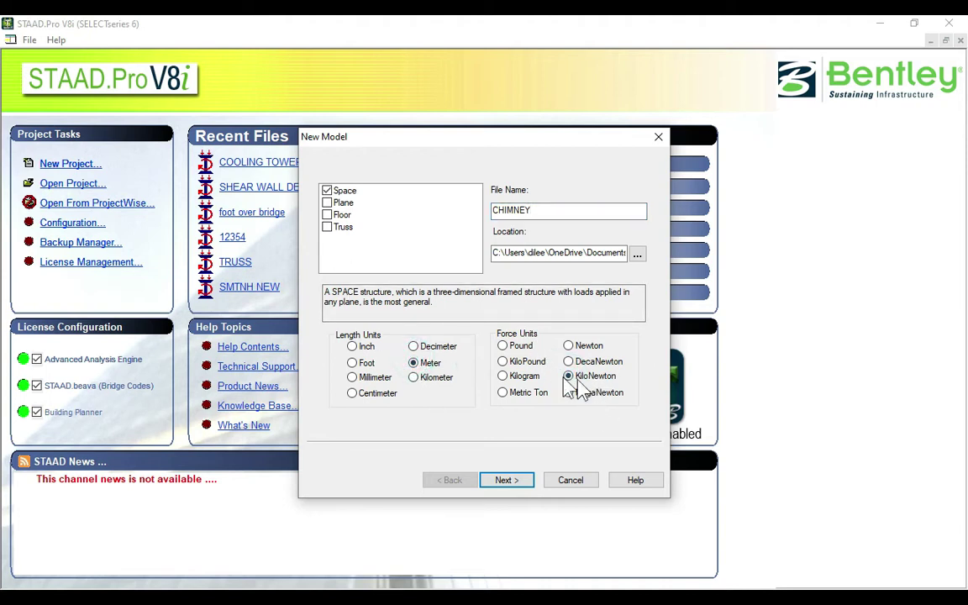
left_click(505, 480)
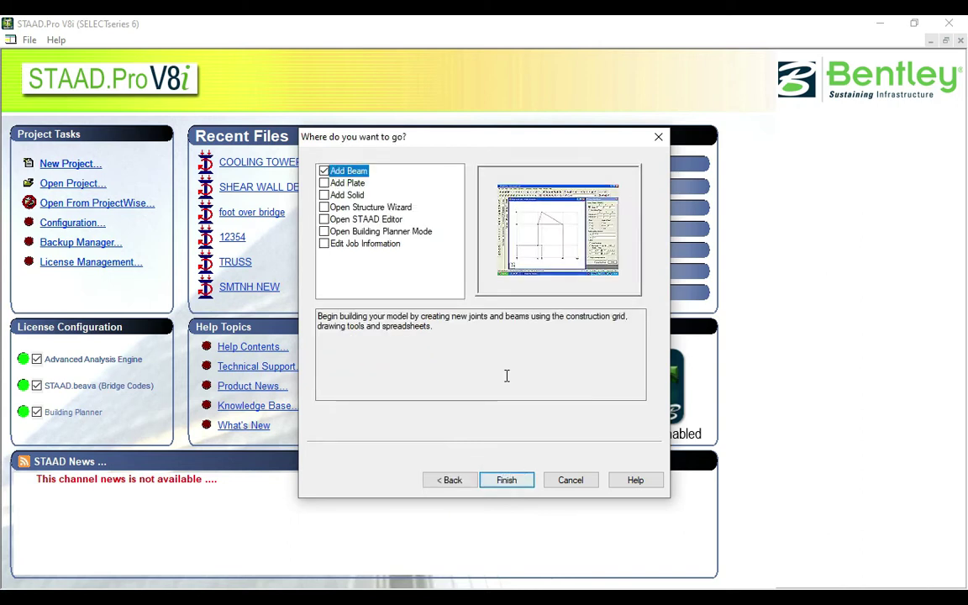
left_click(517, 485)
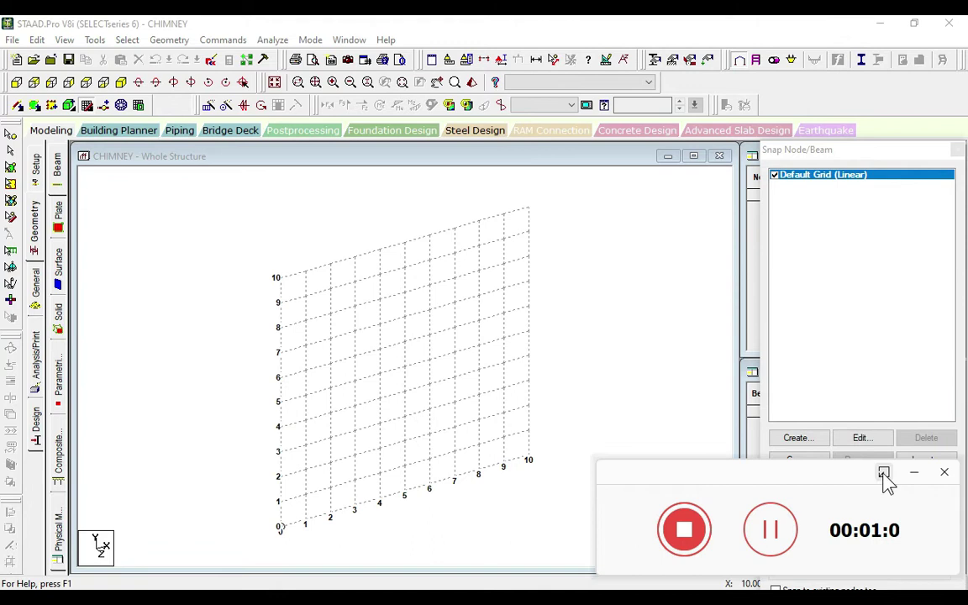
Step: Switch the grid to front elevation and launch the Structure Wizard from Geometry
left_click(915, 478)
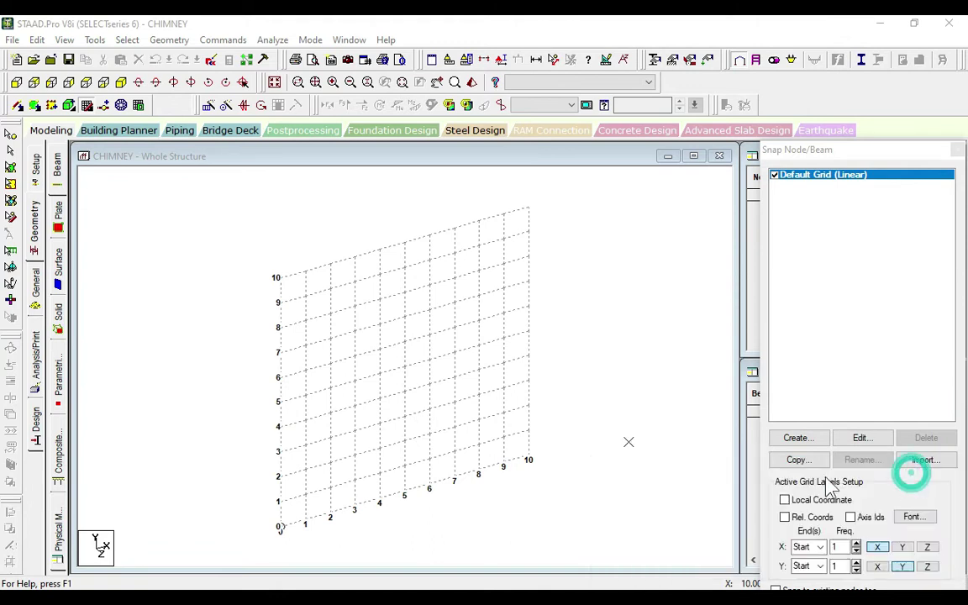
left_click(17, 82)
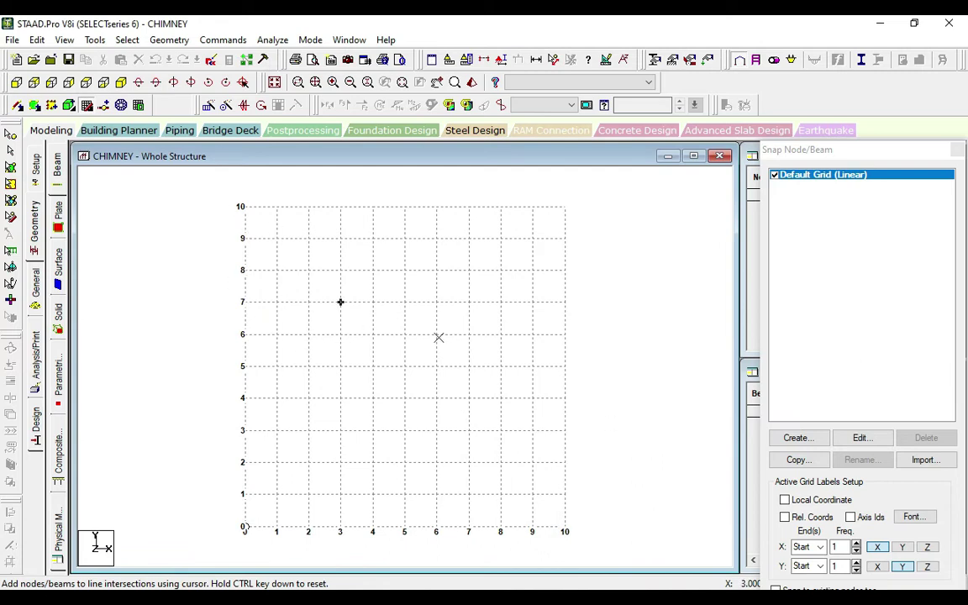
left_click(168, 40)
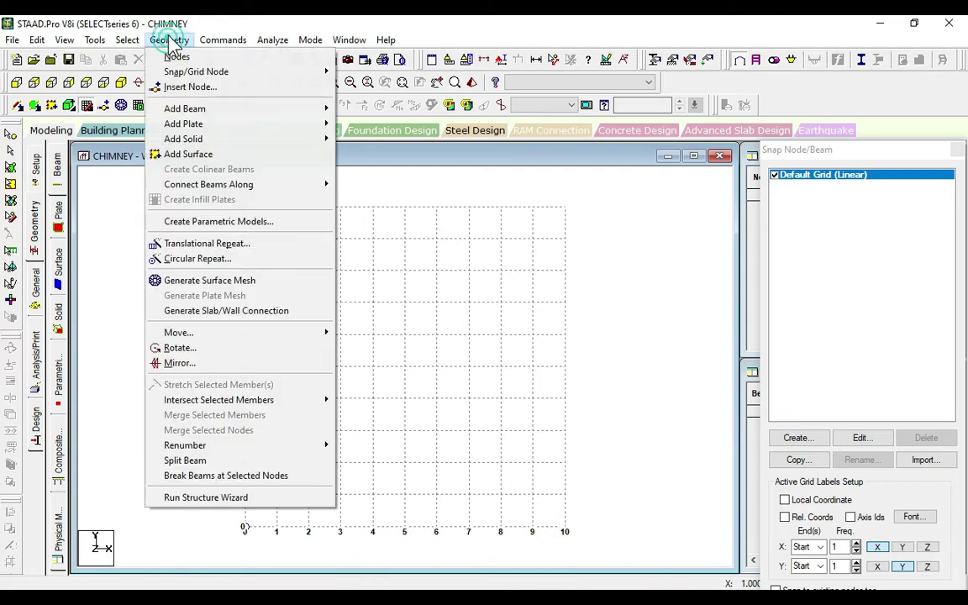
left_click(242, 498)
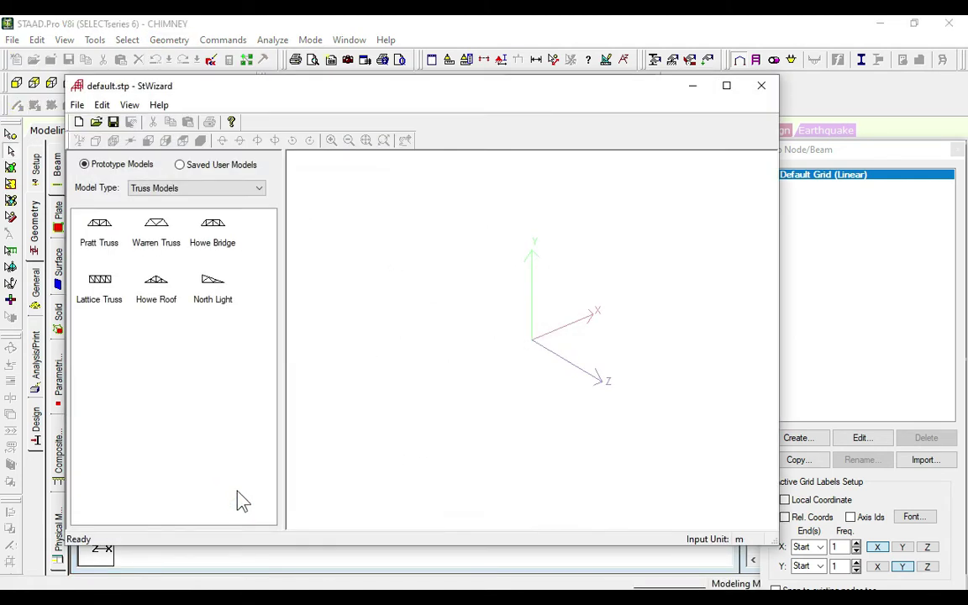
Step: Open the Cylindrical Surface prototype under Surface/Plate Models
left_click(204, 189)
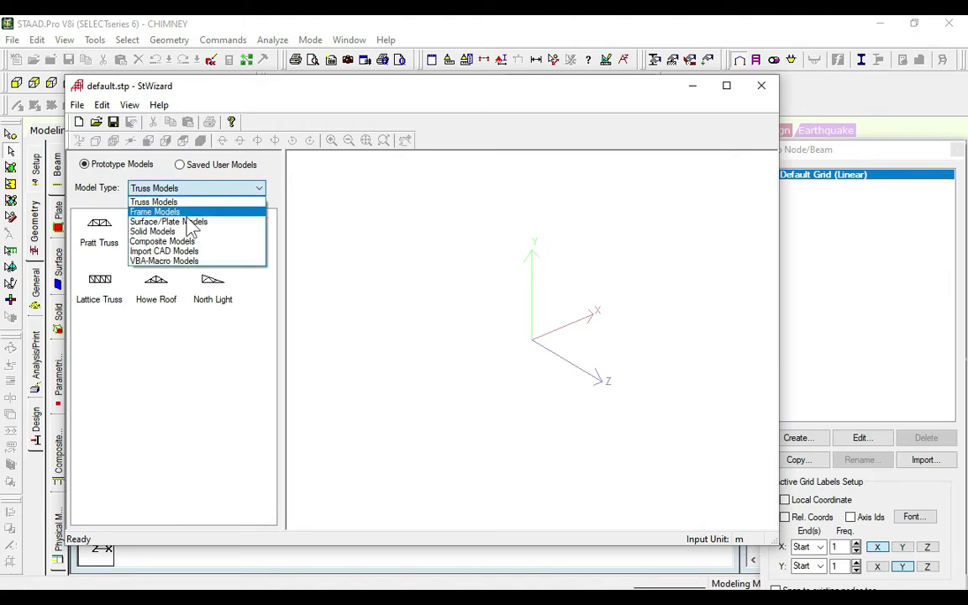
left_click(192, 222)
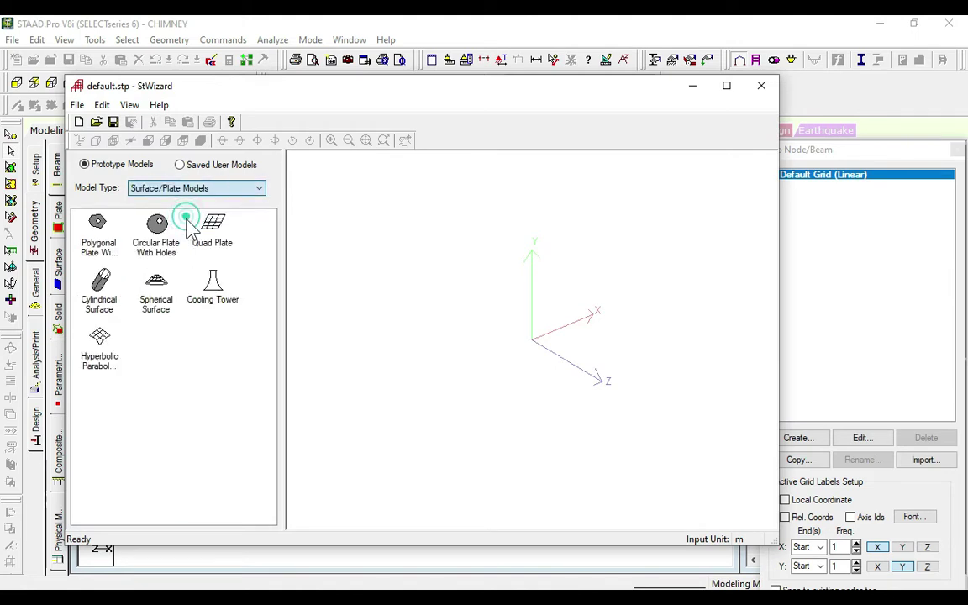
double_click(100, 290)
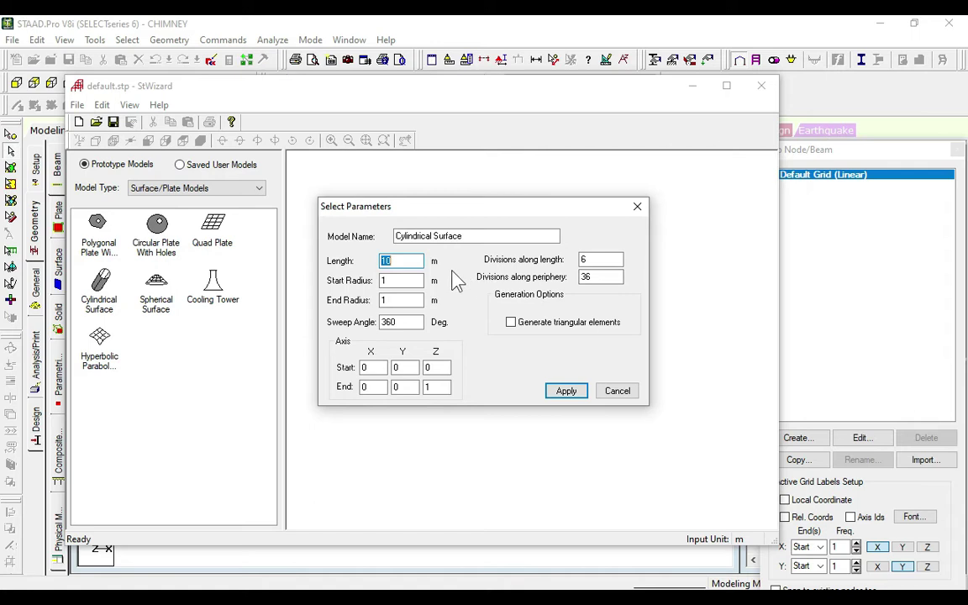
Step: Set length 80 m, radii 5 and 3 m, and 10 periphery divisions, then generate the cylinder
left_click_drag(418, 263, 370, 273)
left_click_drag(400, 283, 363, 290)
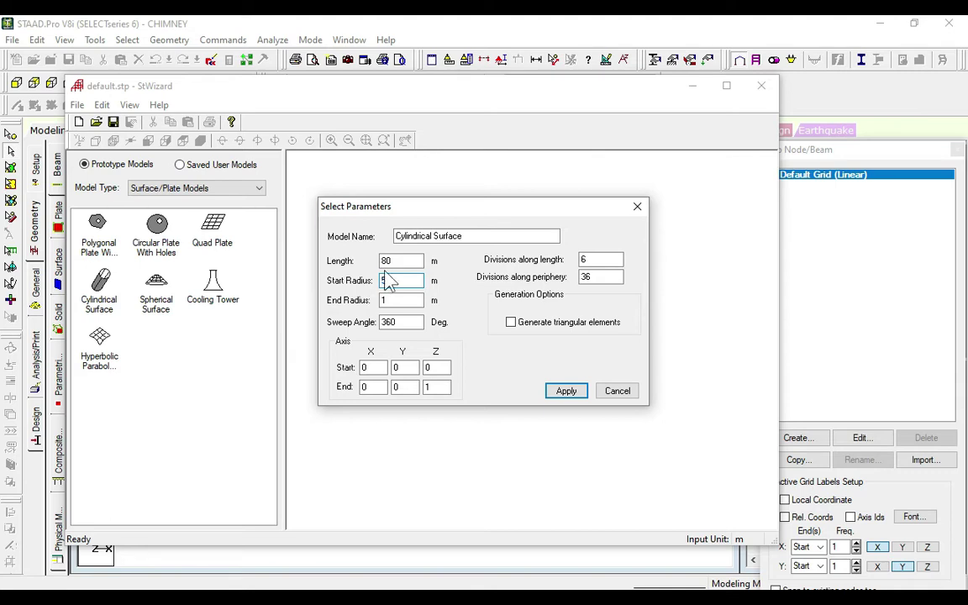
left_click_drag(393, 303, 347, 324)
left_click(601, 260)
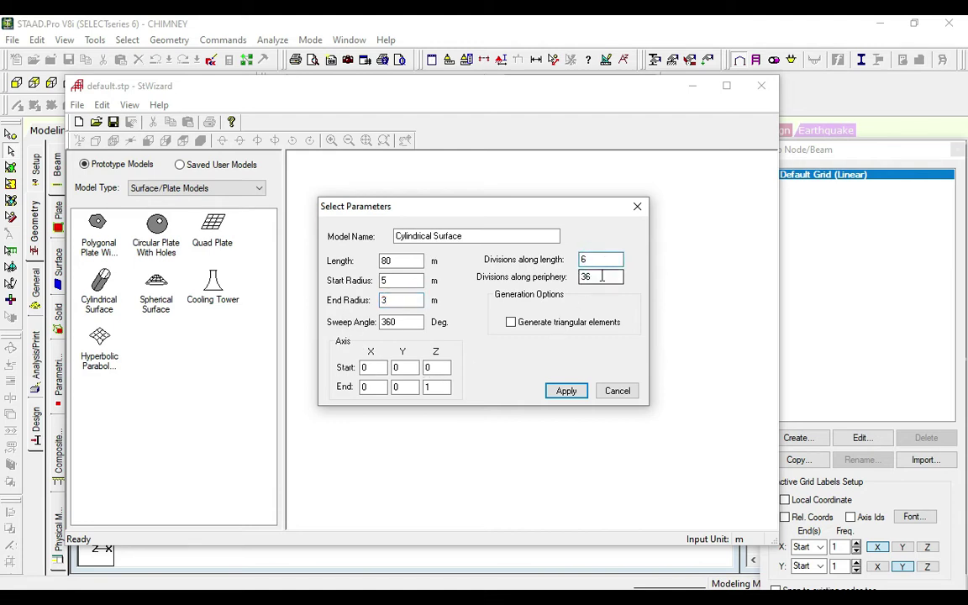
left_click_drag(601, 274, 561, 288)
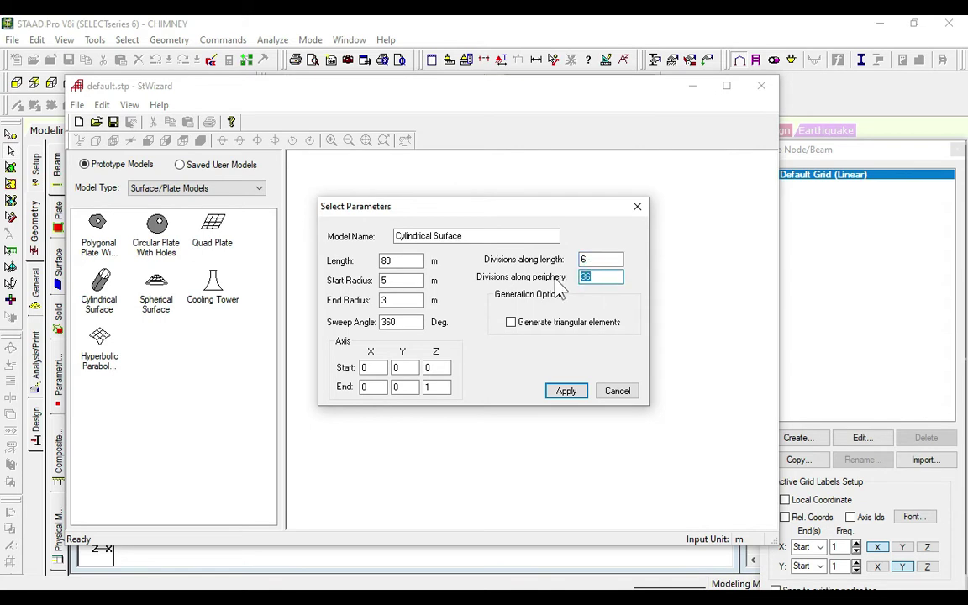
type("10")
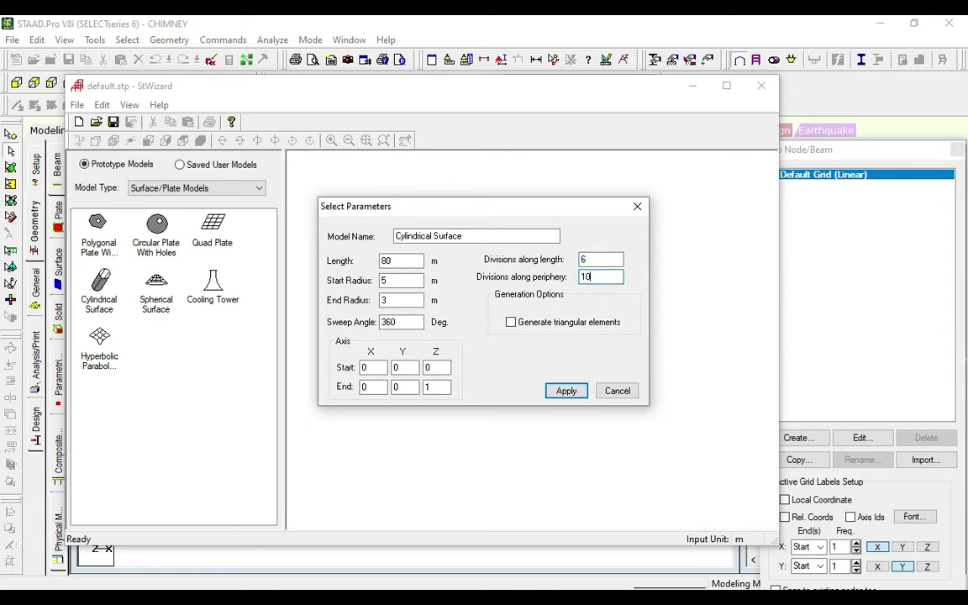
left_click(570, 394)
left_click_drag(611, 347, 562, 229)
Step: Change the cylinder's end radius to 6 m and regenerate it
double_click(99, 290)
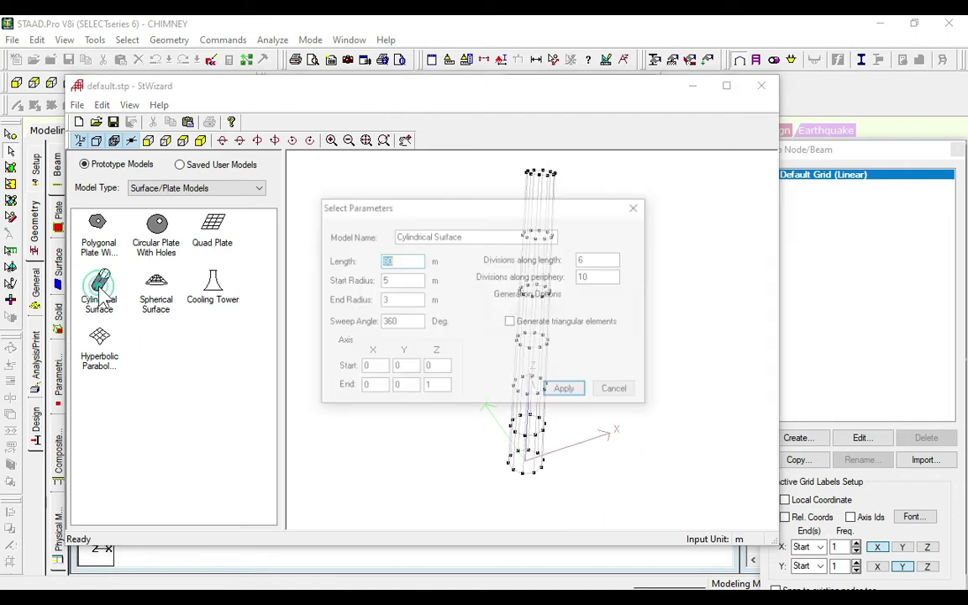
double_click(402, 300)
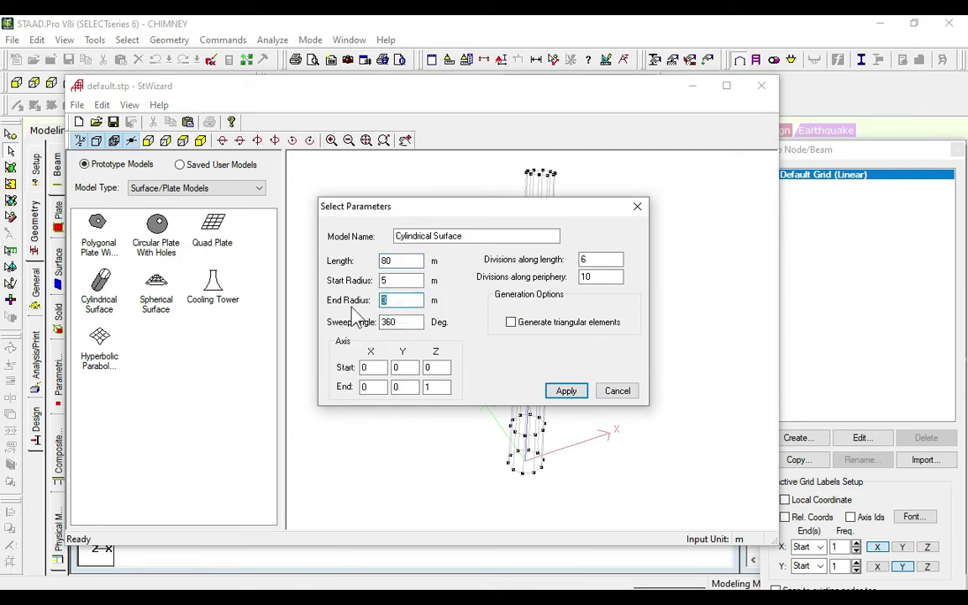
type("6")
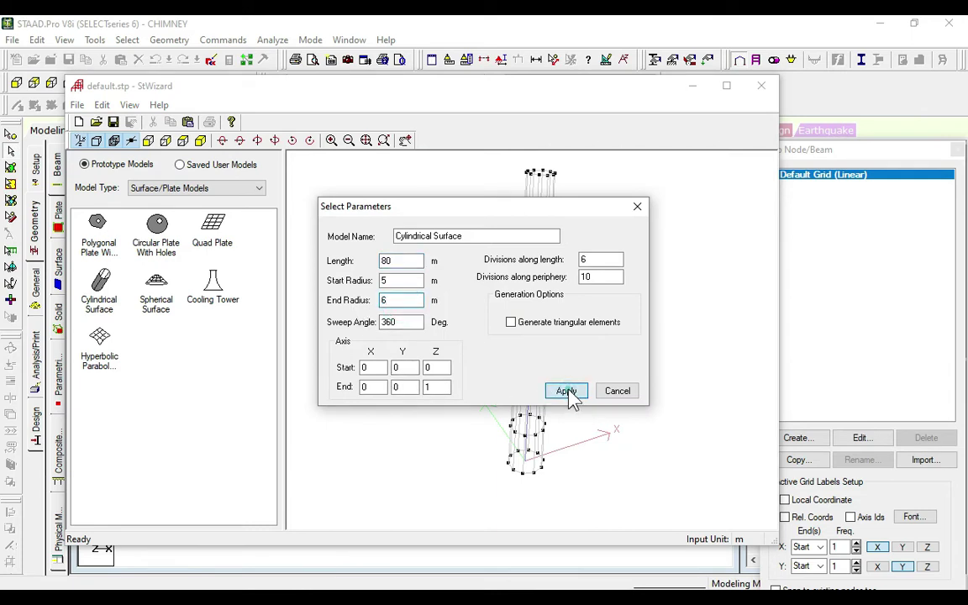
left_click(569, 392)
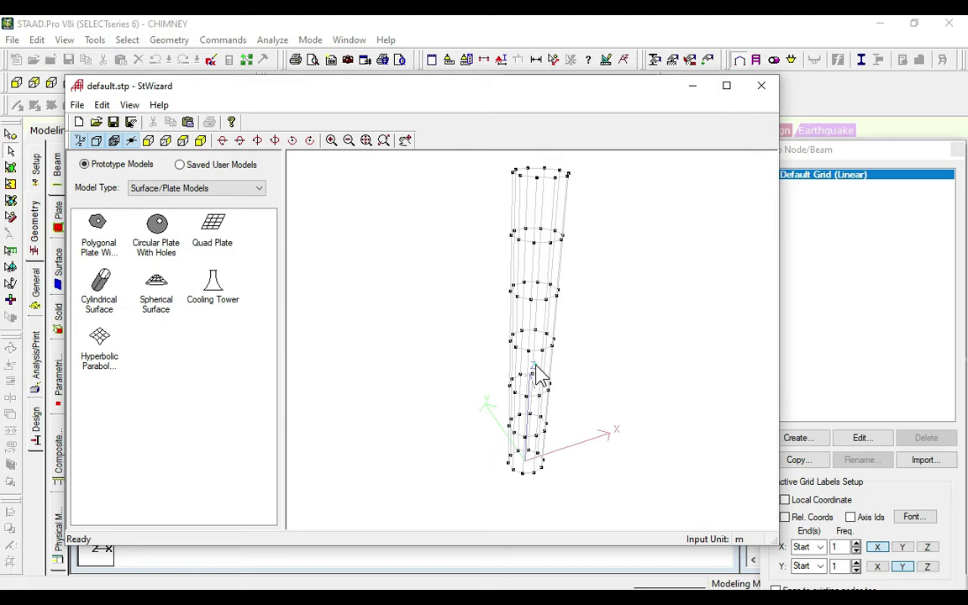
Step: Revise both the start and end radii and regenerate the tapered chimney
double_click(540, 376)
double_click(388, 280)
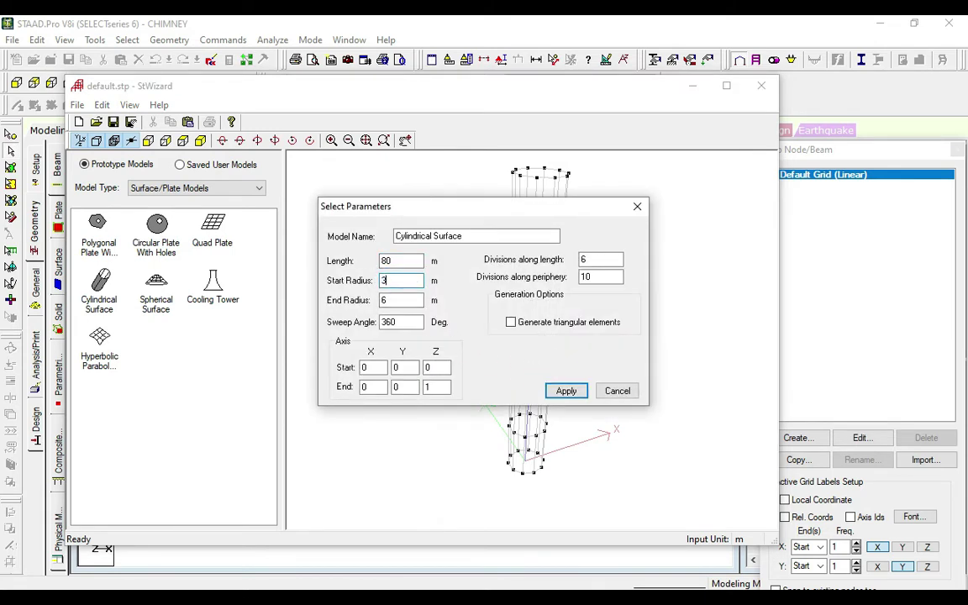
double_click(390, 301)
double_click(394, 280)
left_click(558, 392)
key("Down")
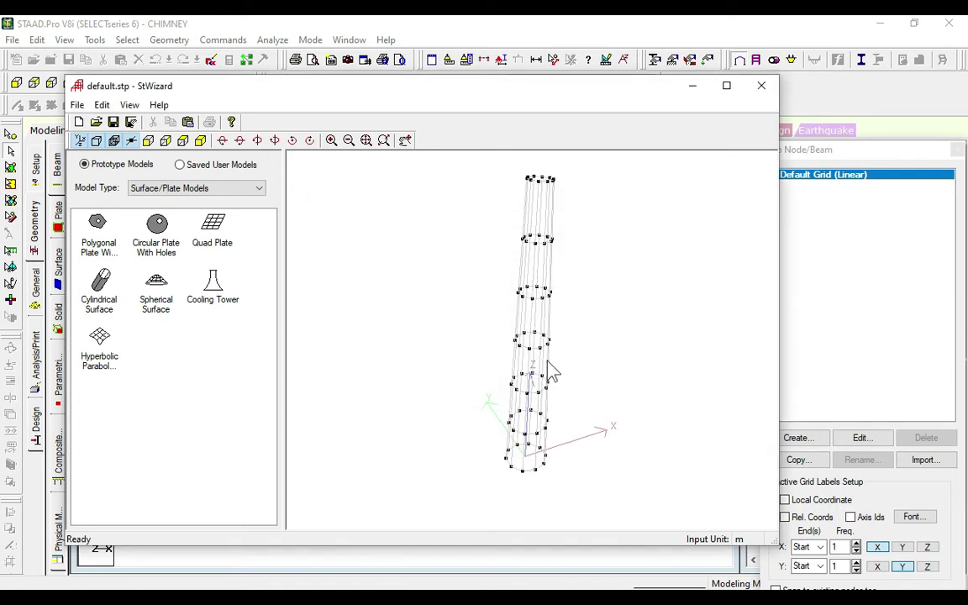
key("Up")
Step: Enlarge the start radius to 8 m to give the chimney a wider base
double_click(541, 347)
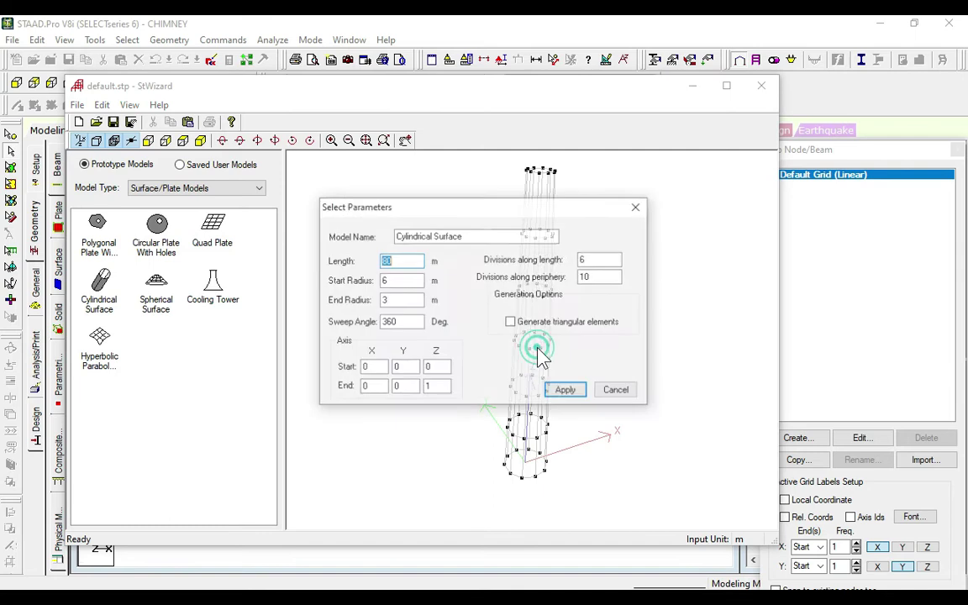
left_click(389, 282)
double_click(389, 281)
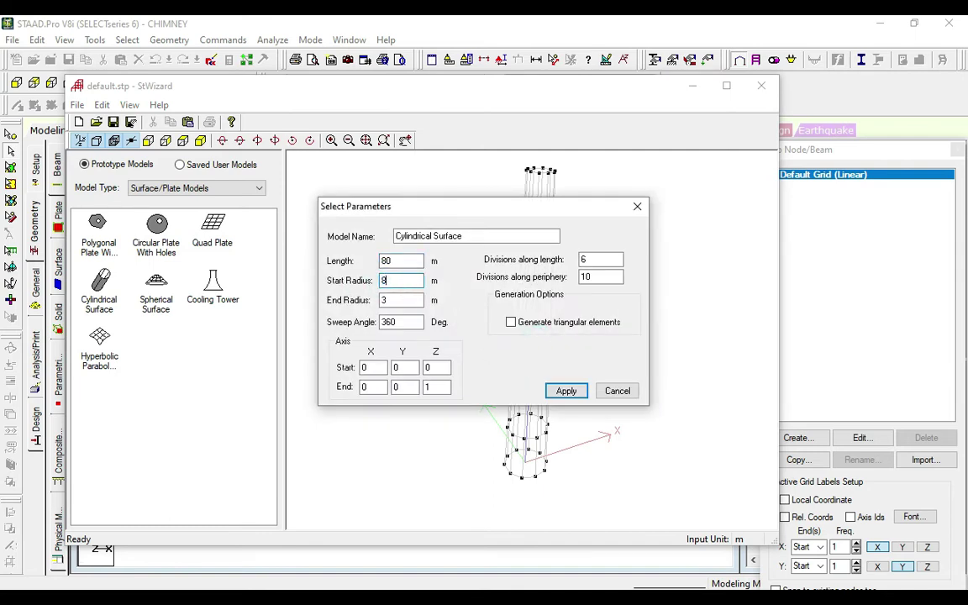
left_click(567, 391)
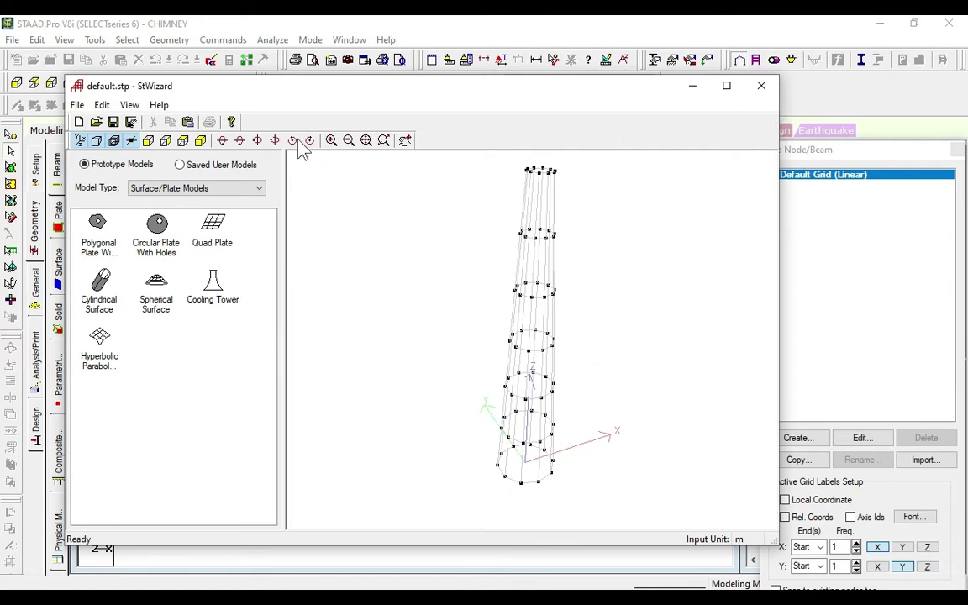
Step: Transfer the chimney prototype into the CHIMNEY model, placed at the origin
left_click(190, 125)
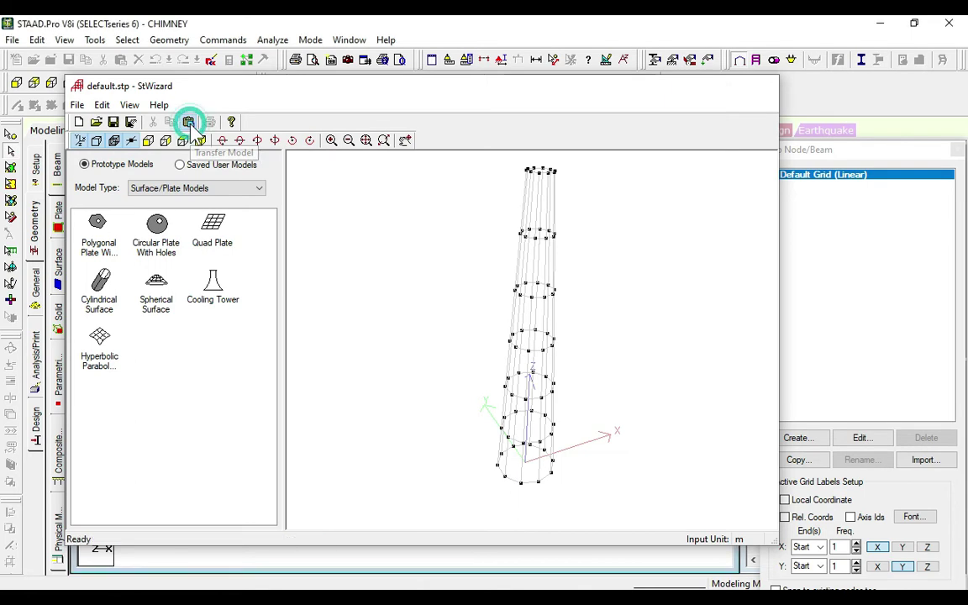
left_click(523, 345)
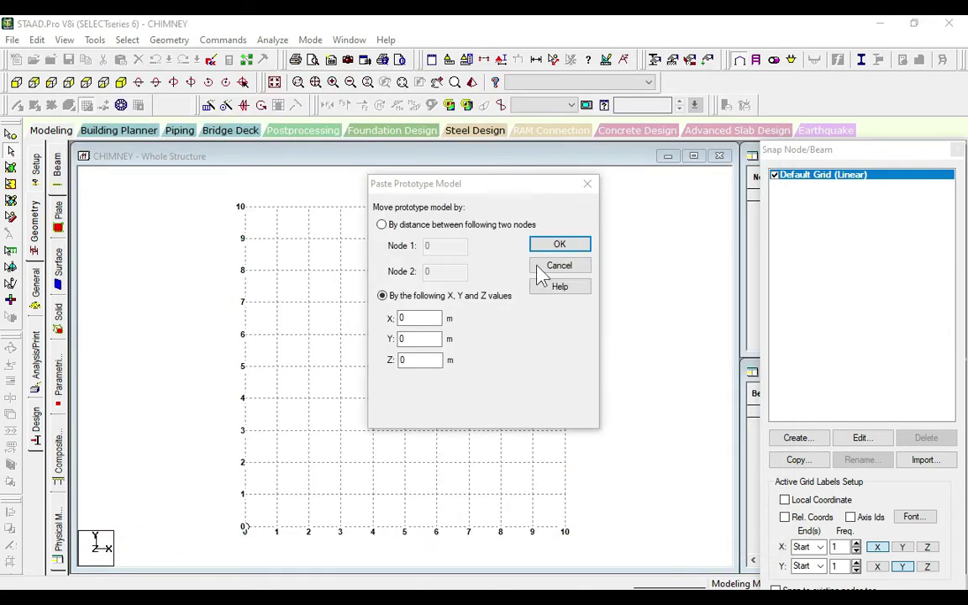
left_click(556, 246)
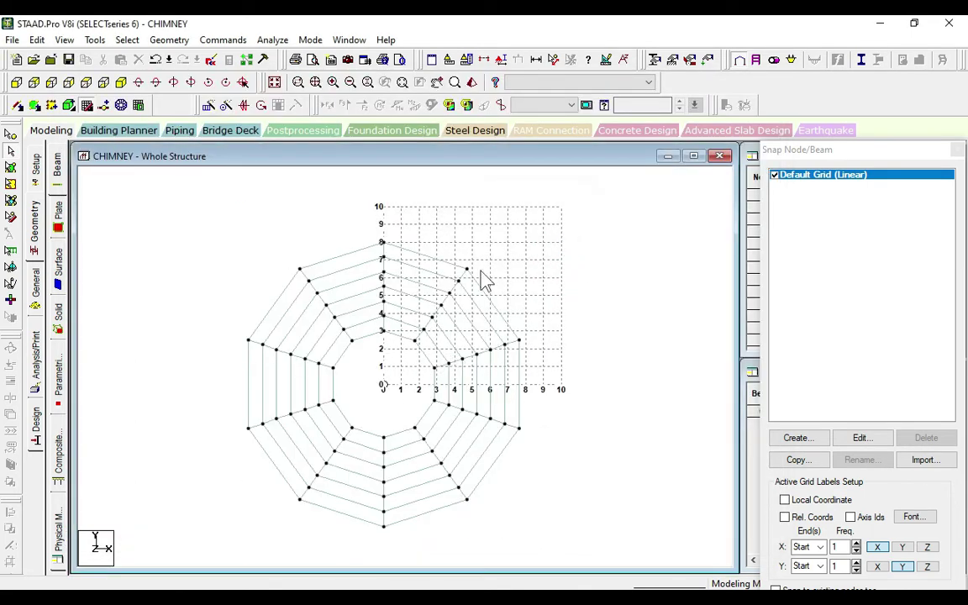
Step: Close the Snap Node/Beam grid and view the chimney mesh in isometric, zoomed in
left_click(103, 104)
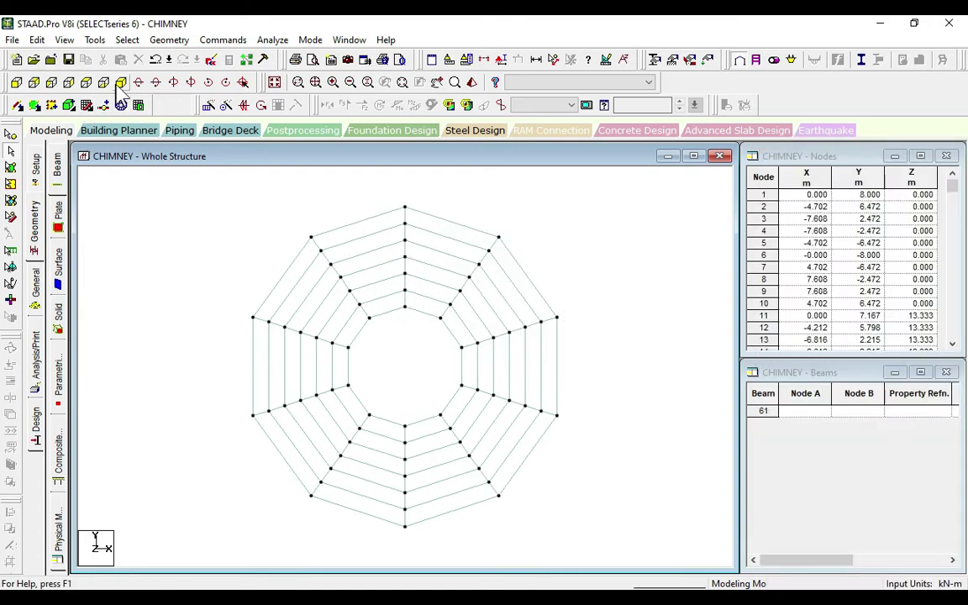
left_click(121, 82)
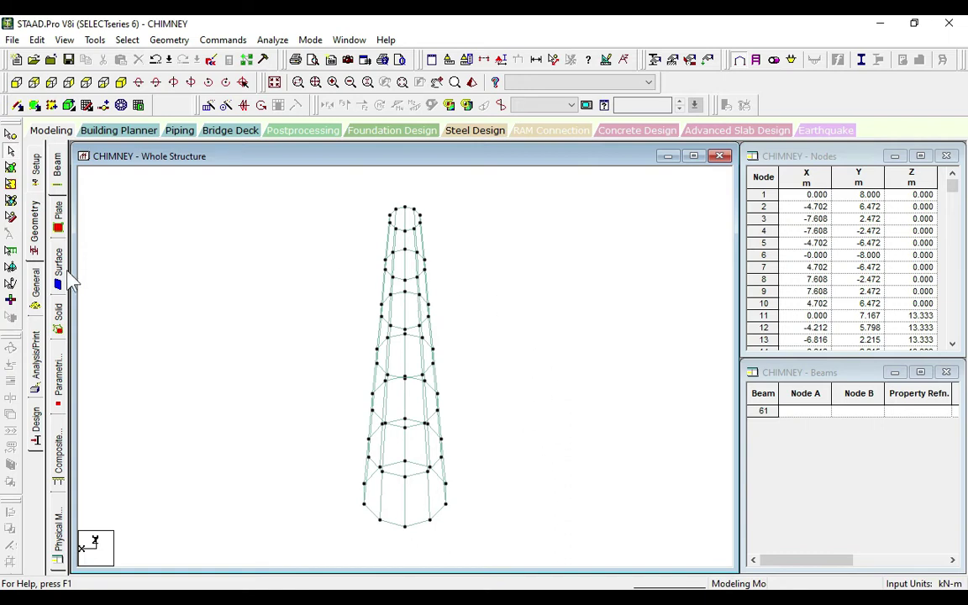
scroll(445, 210, "up", 2)
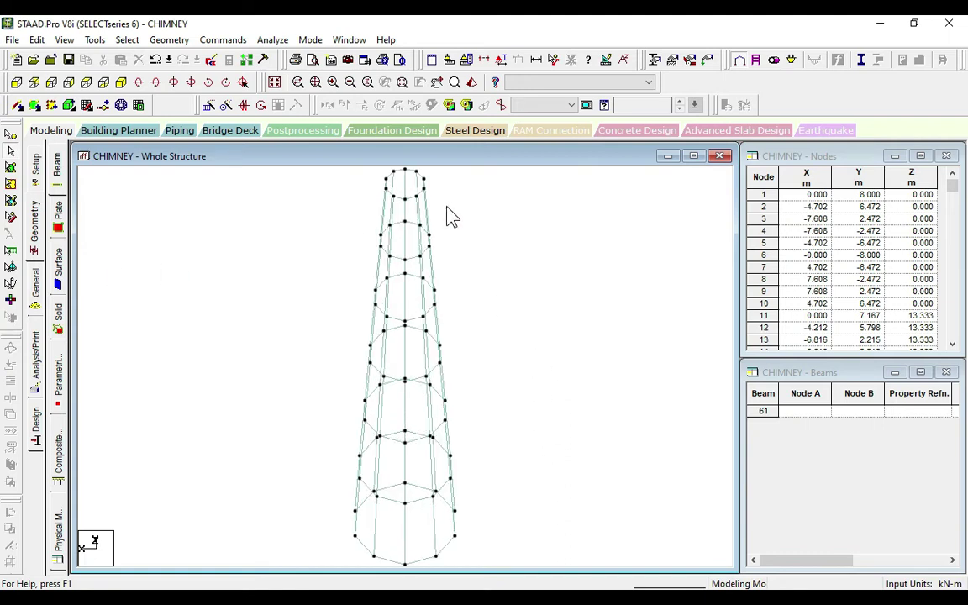
middle_click_drag(450, 210, 394, 256)
left_click(292, 267)
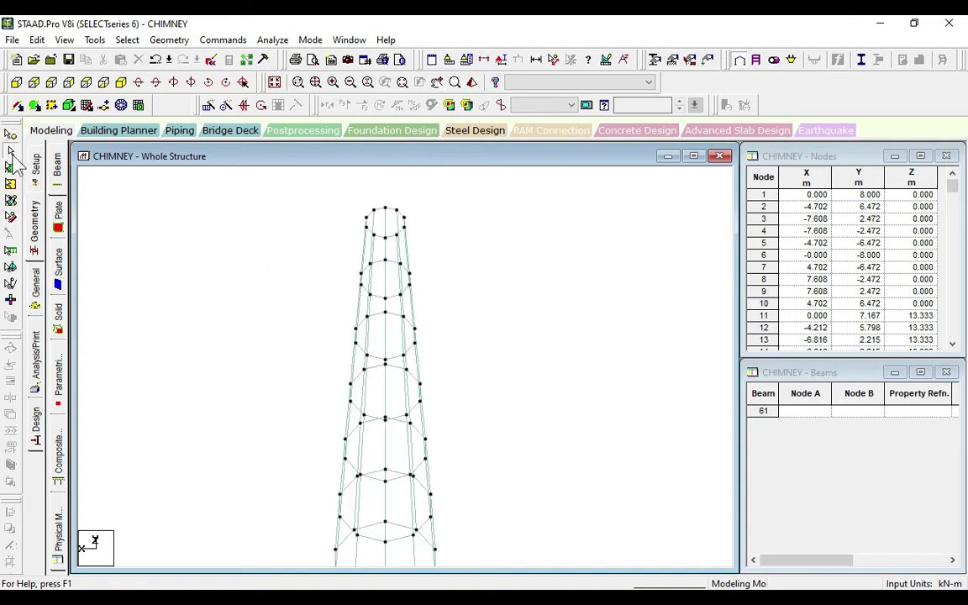
left_click(343, 195)
left_click(380, 265)
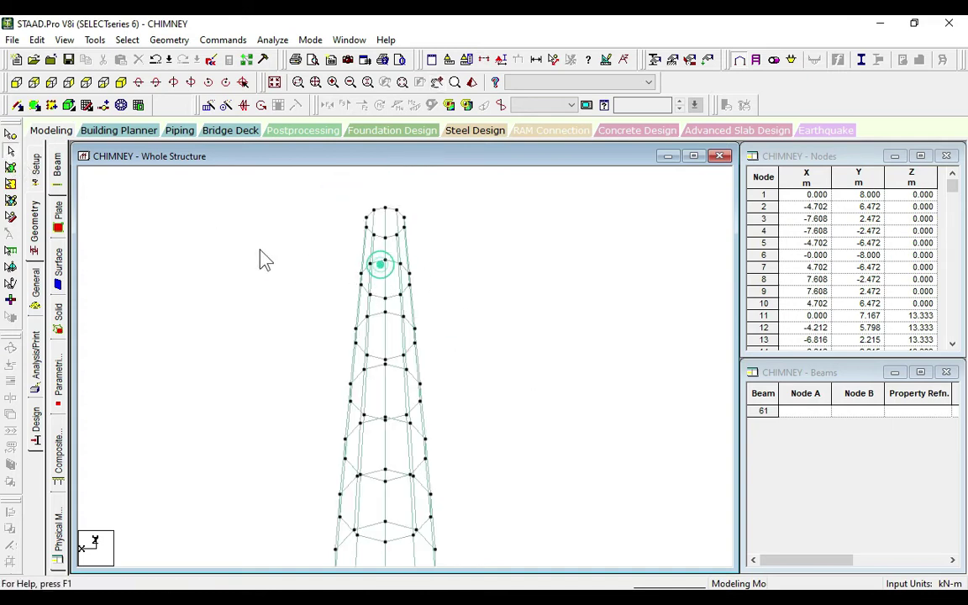
Step: Pick two chimney plates with the Plates Cursor, then clear the selection
left_click(11, 169)
left_click(382, 285)
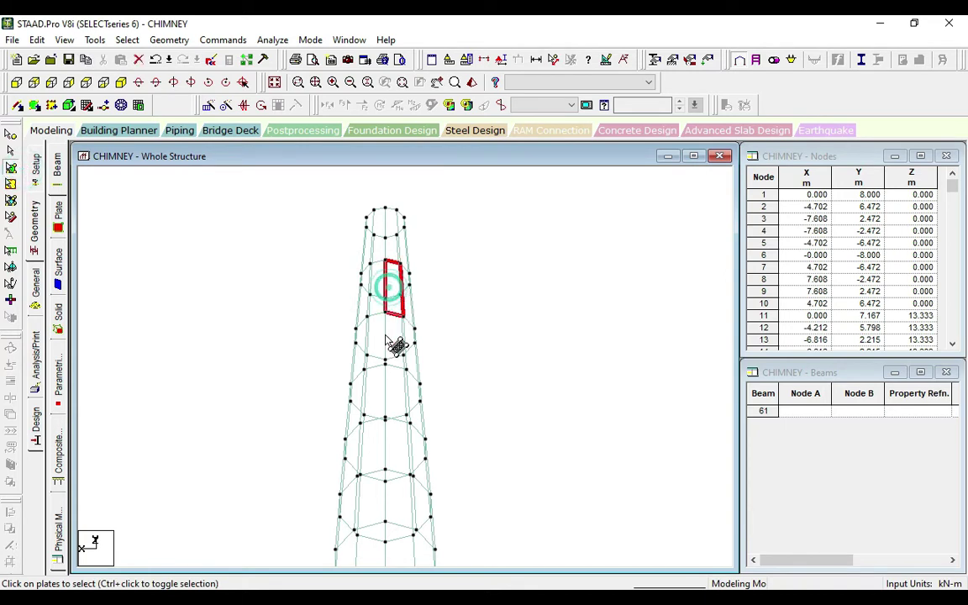
left_click(383, 336)
left_click(561, 271)
Step: Open the General > Support page and check the chimney in top and right views
left_click(36, 271)
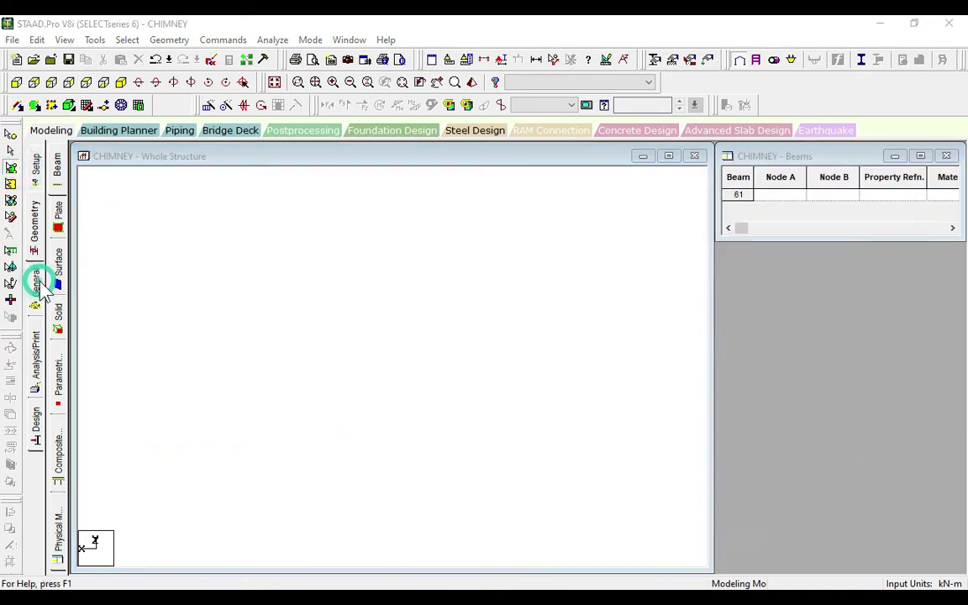
left_click(58, 279)
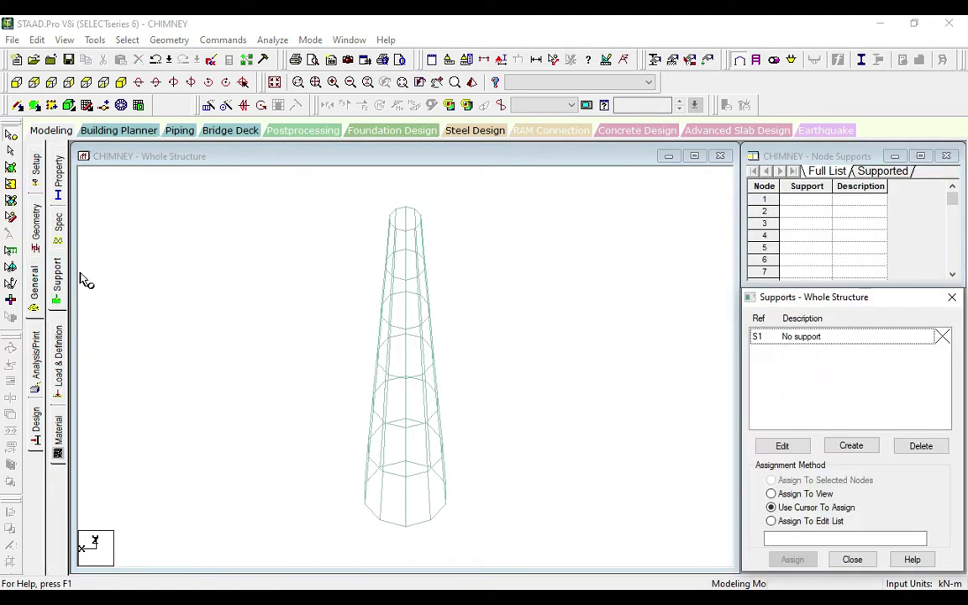
left_click(16, 82)
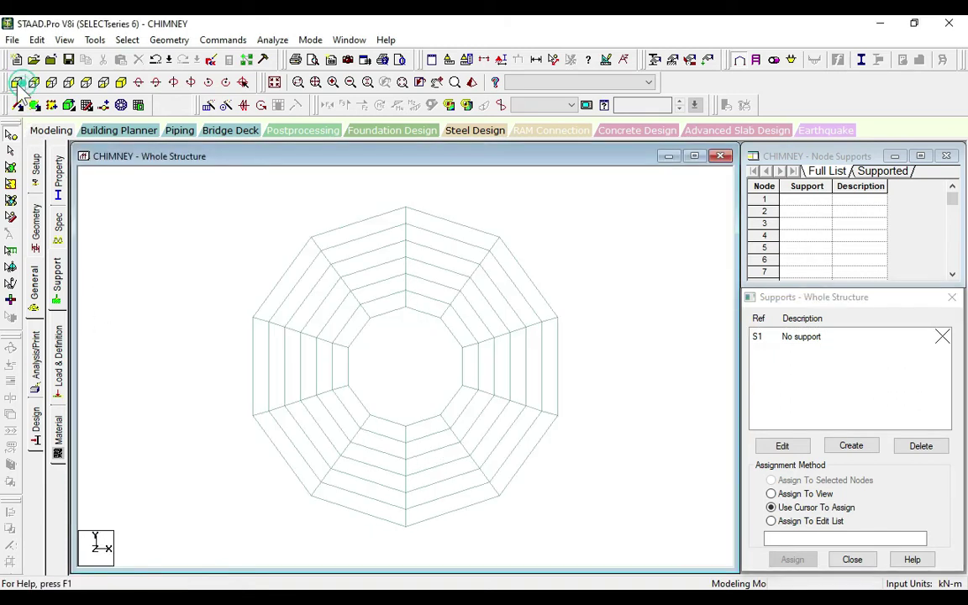
left_click(69, 81)
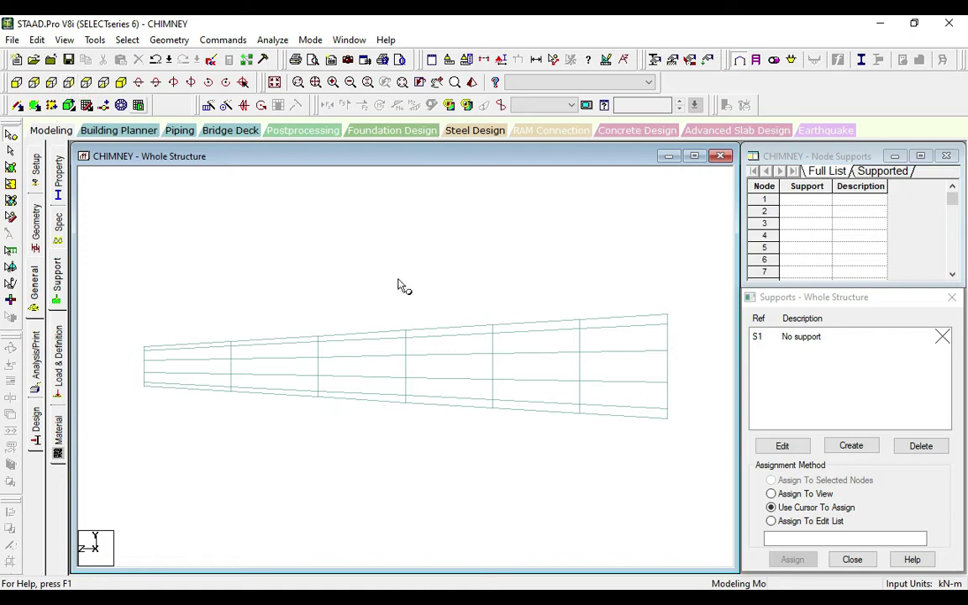
Step: Define a Fixed support, box the narrow-end nodes, then delete the old chimney model
left_click(862, 447)
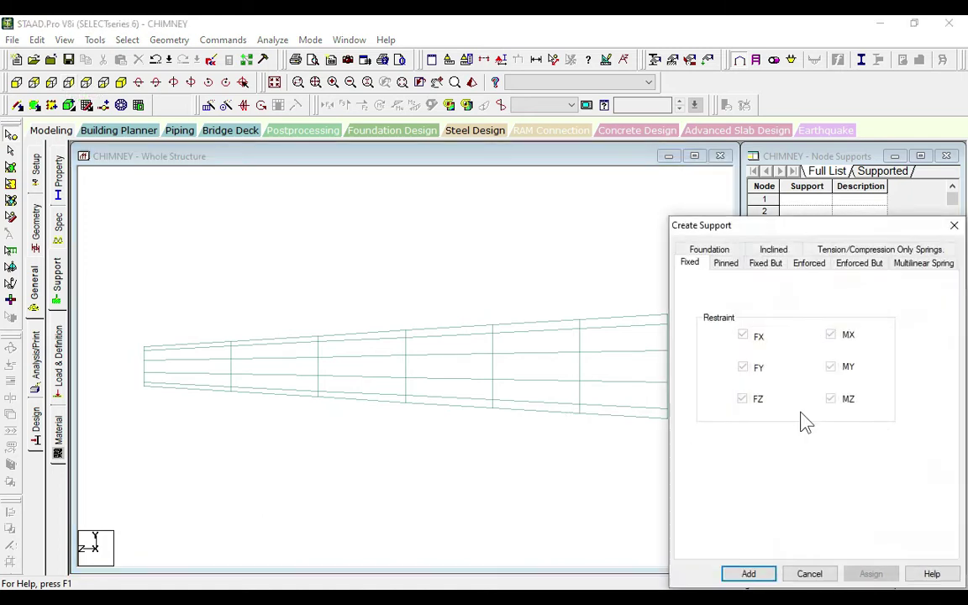
left_click(750, 574)
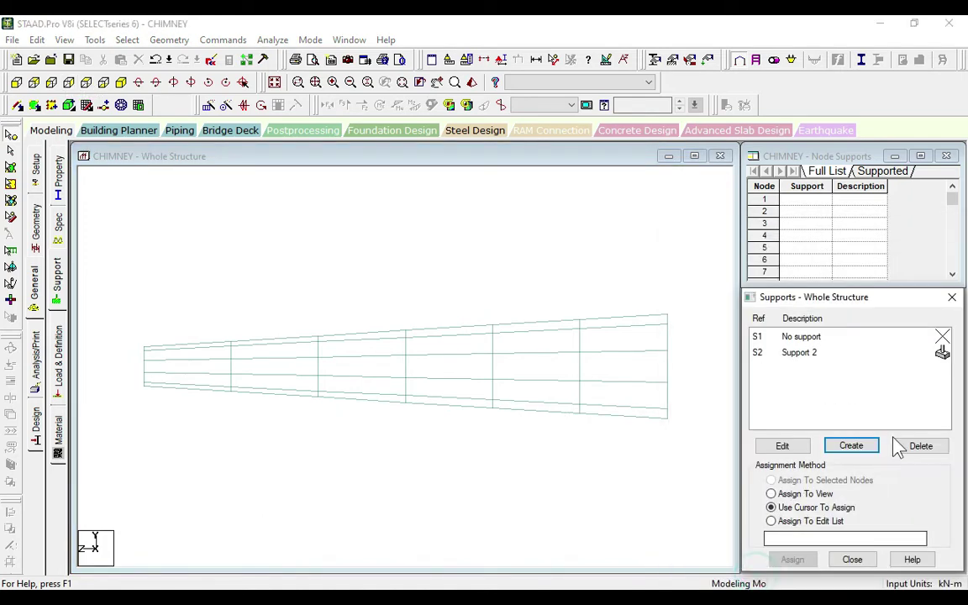
left_click(821, 353)
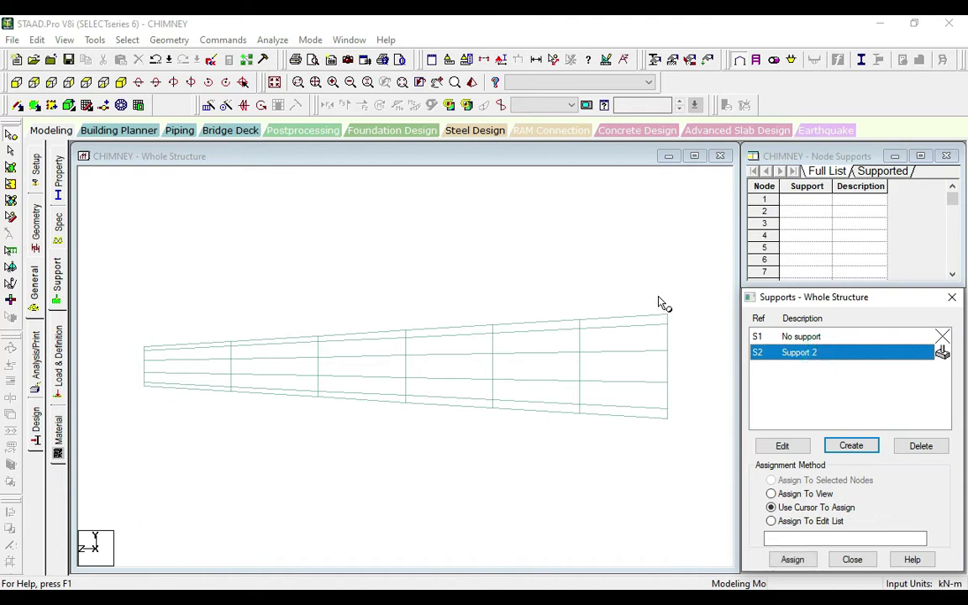
left_click_drag(659, 301, 696, 461)
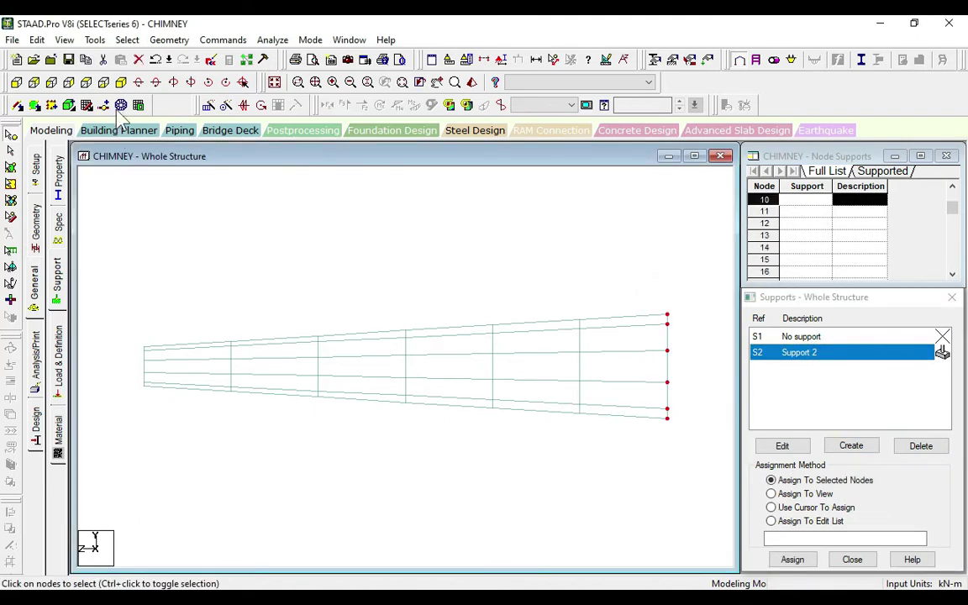
left_click(120, 82)
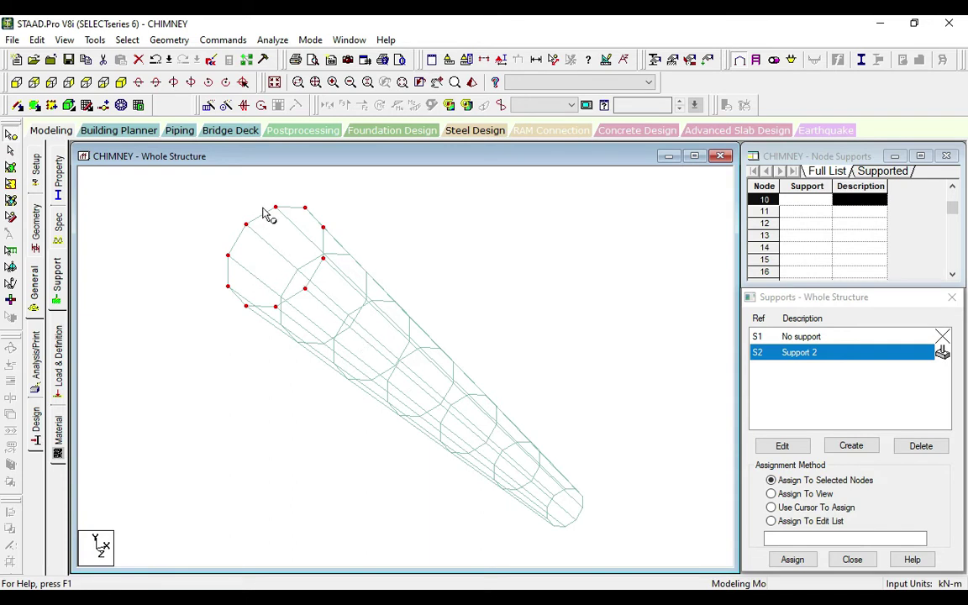
key("Delete")
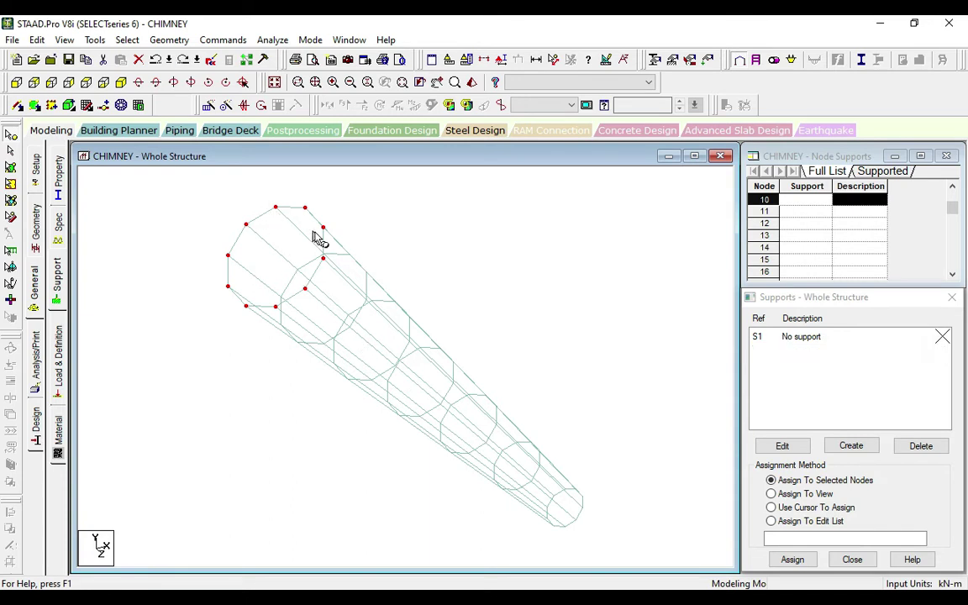
Step: Open the Structure Wizard's Cylindrical Surface prototype under Surface/Plate Models
left_click(169, 41)
left_click(219, 498)
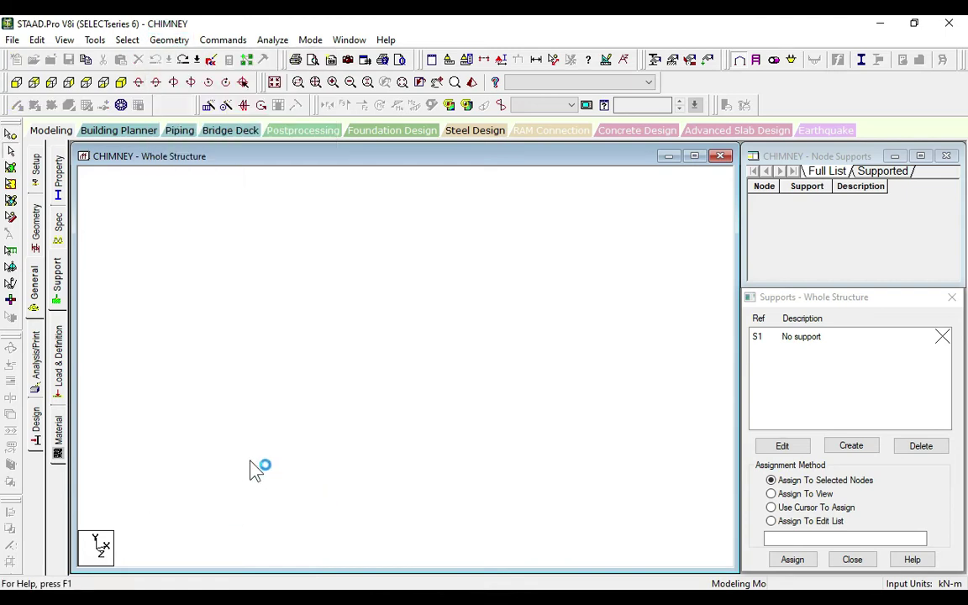
left_click(210, 208)
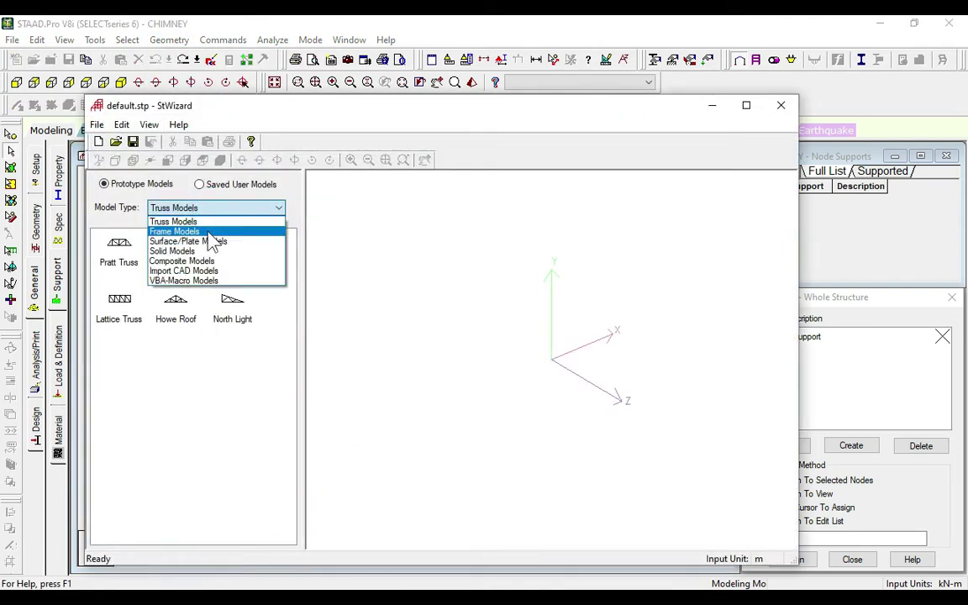
left_click(210, 241)
double_click(128, 324)
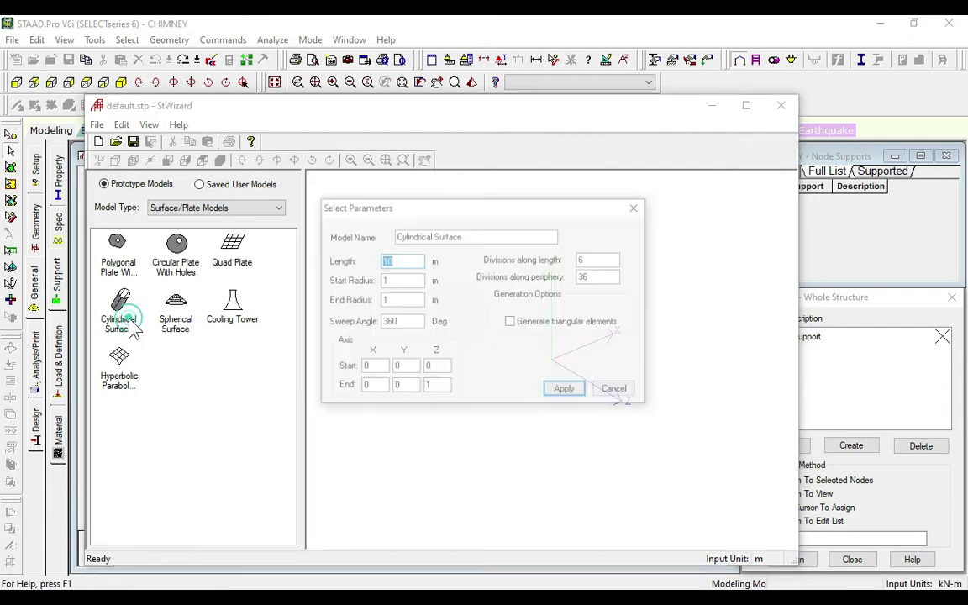
Step: Set start radius 3 m and end radius 8 m and preview the tapered cylinder
double_click(398, 280)
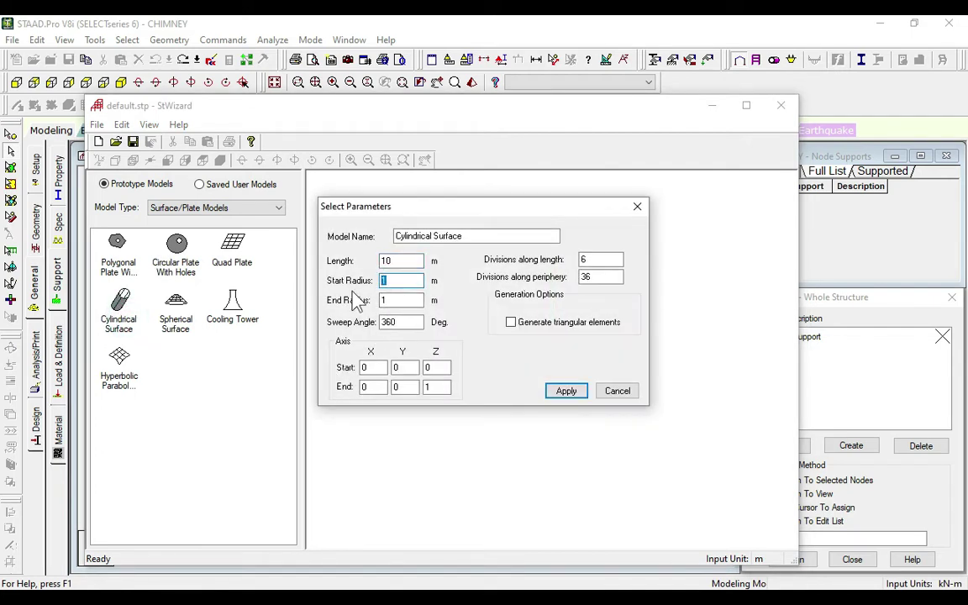
type("3")
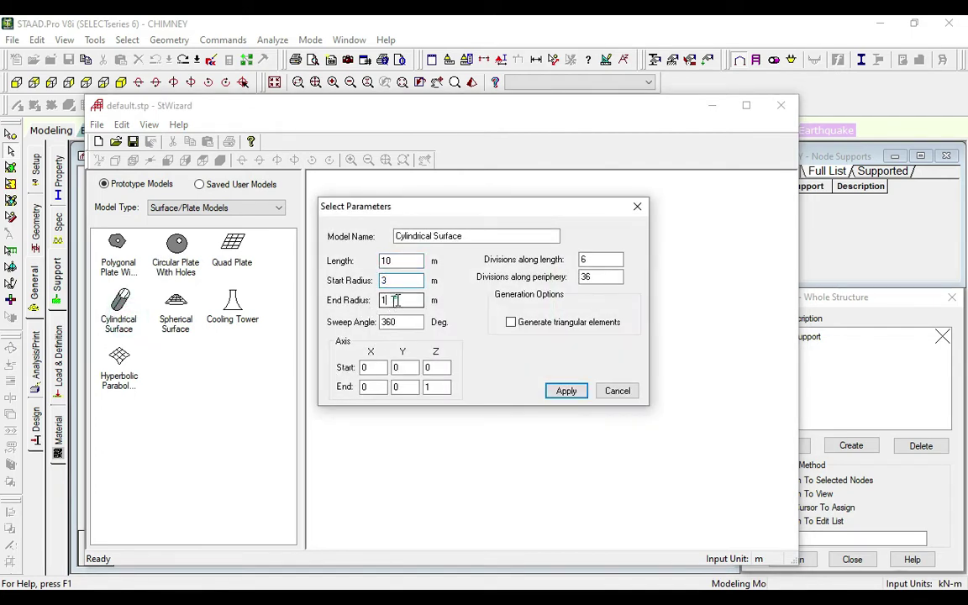
double_click(393, 301)
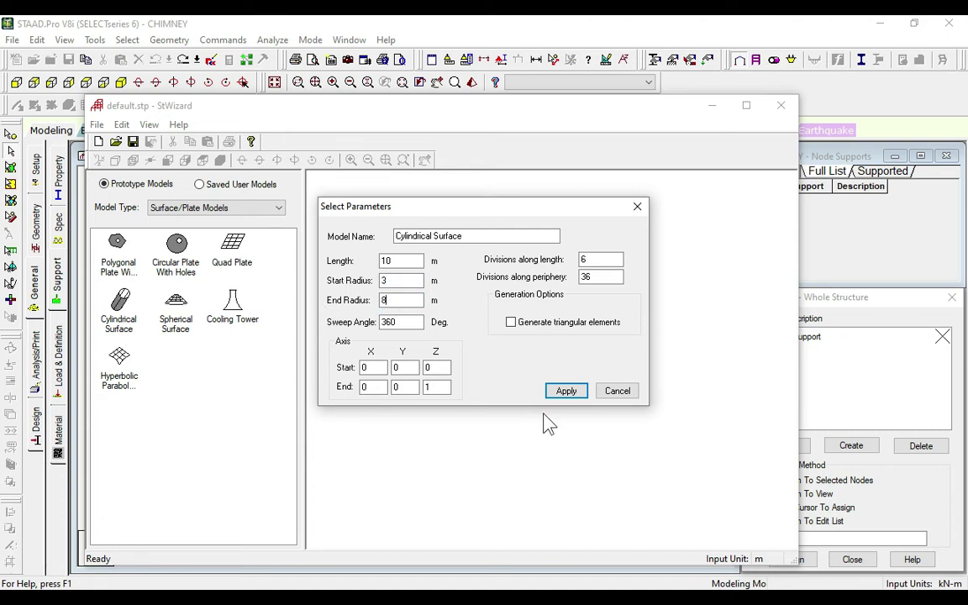
left_click(574, 394)
left_click_drag(467, 326, 584, 242)
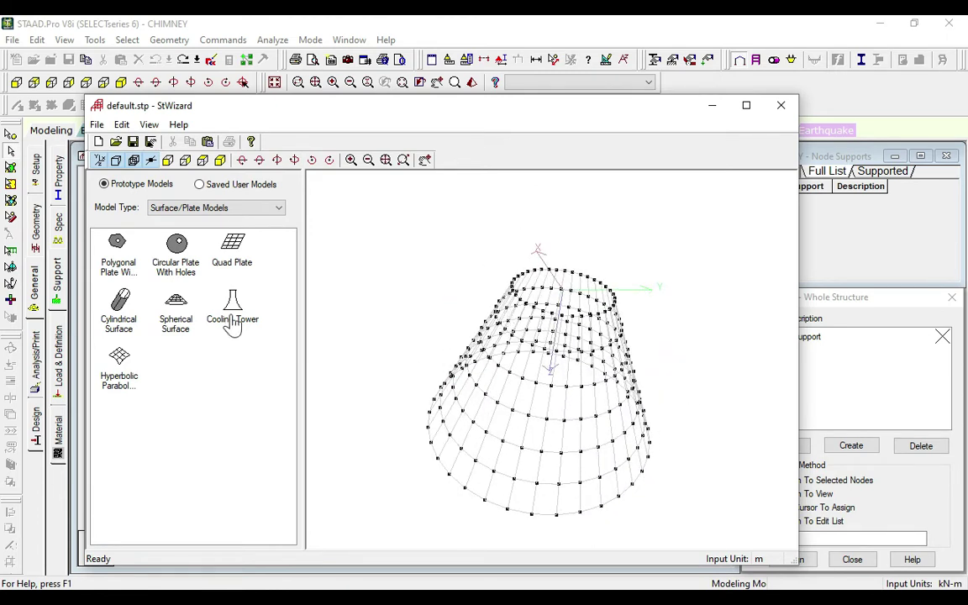
Step: Apply the 80 m length, close the wizard and merge the surface into the model
double_click(121, 301)
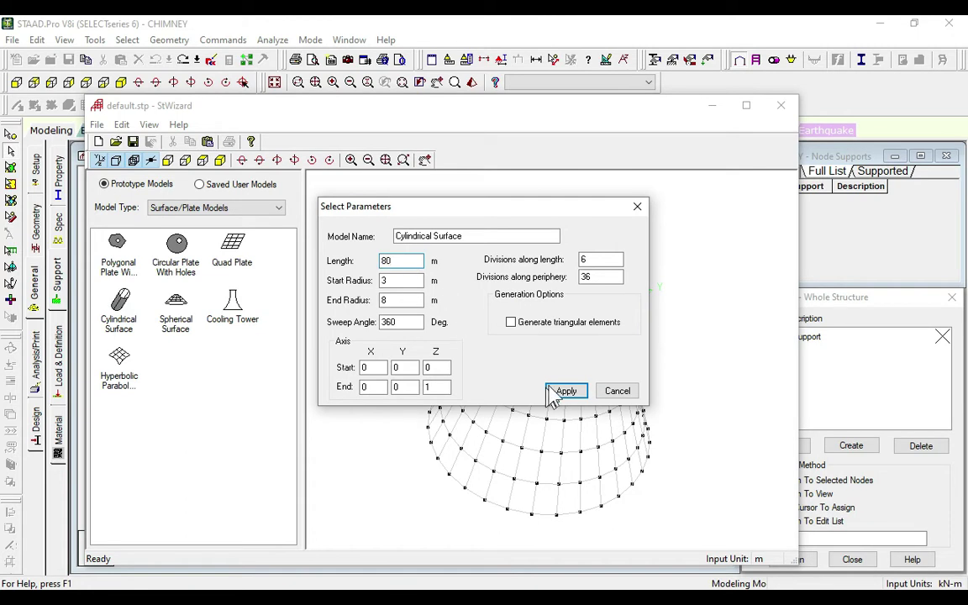
left_click(579, 394)
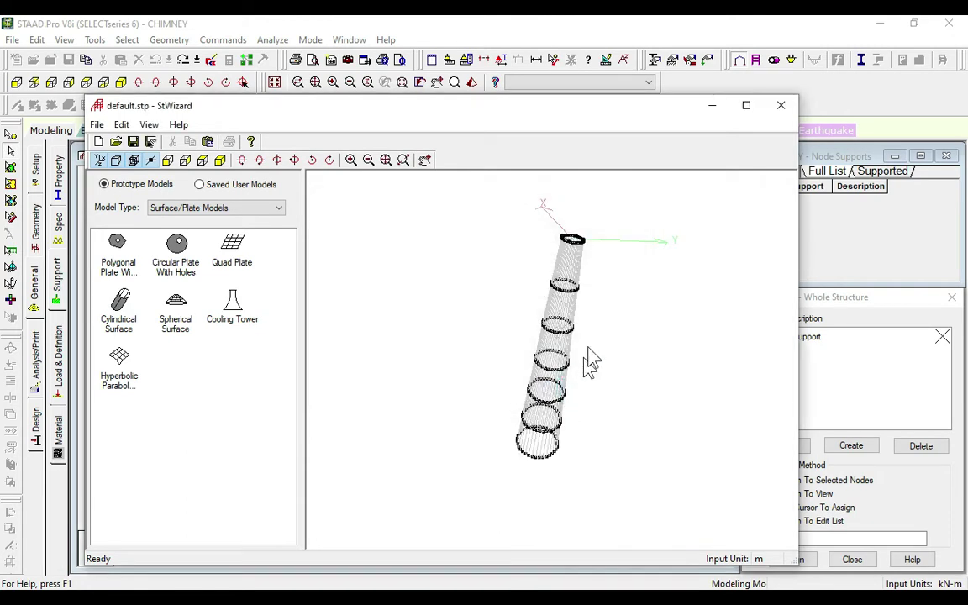
left_click(788, 110)
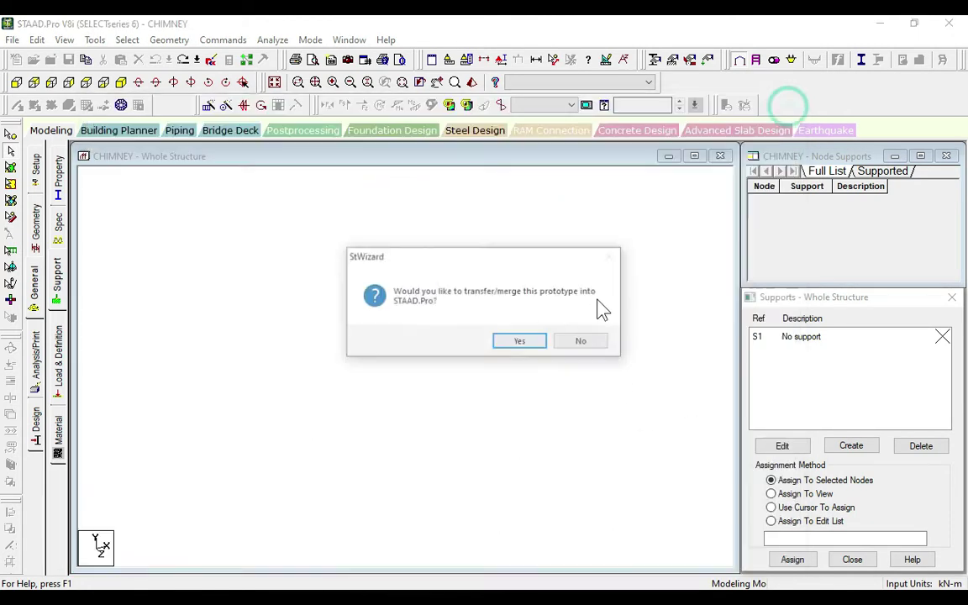
left_click(522, 343)
Step: Confirm the paste and review the chimney from side, front, top and left, ending in front elevation
left_click(571, 247)
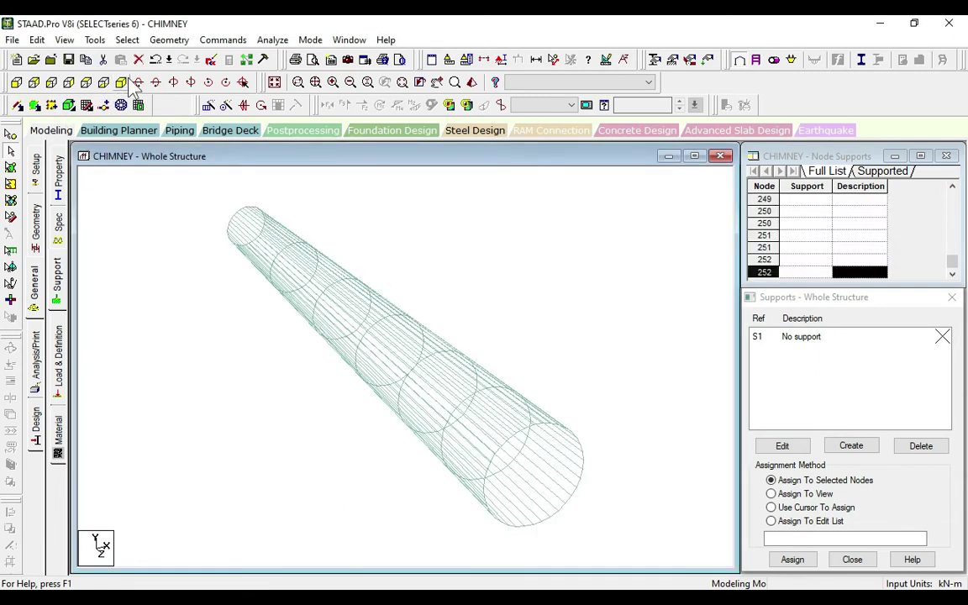
left_click(51, 82)
left_click(85, 82)
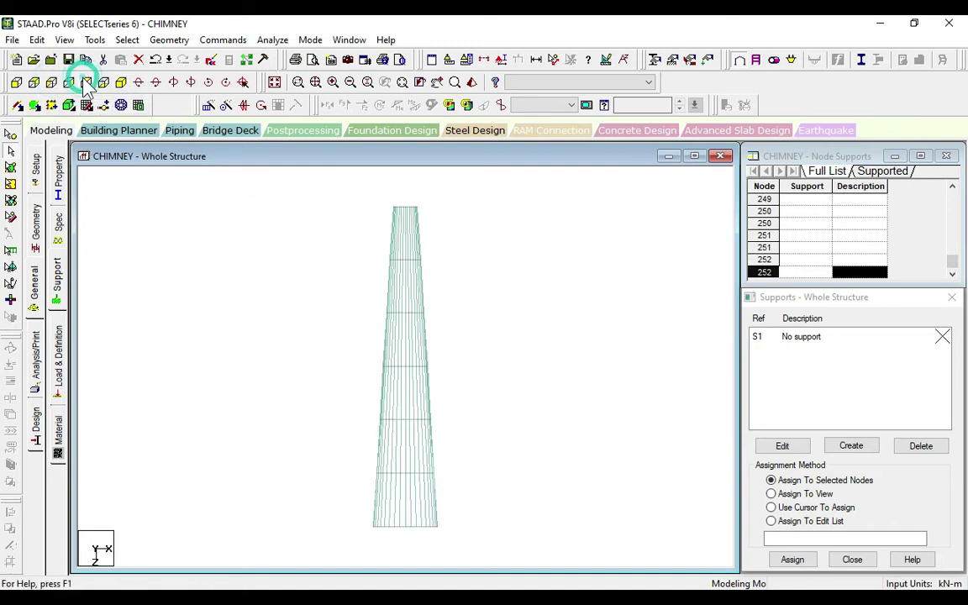
left_click(18, 82)
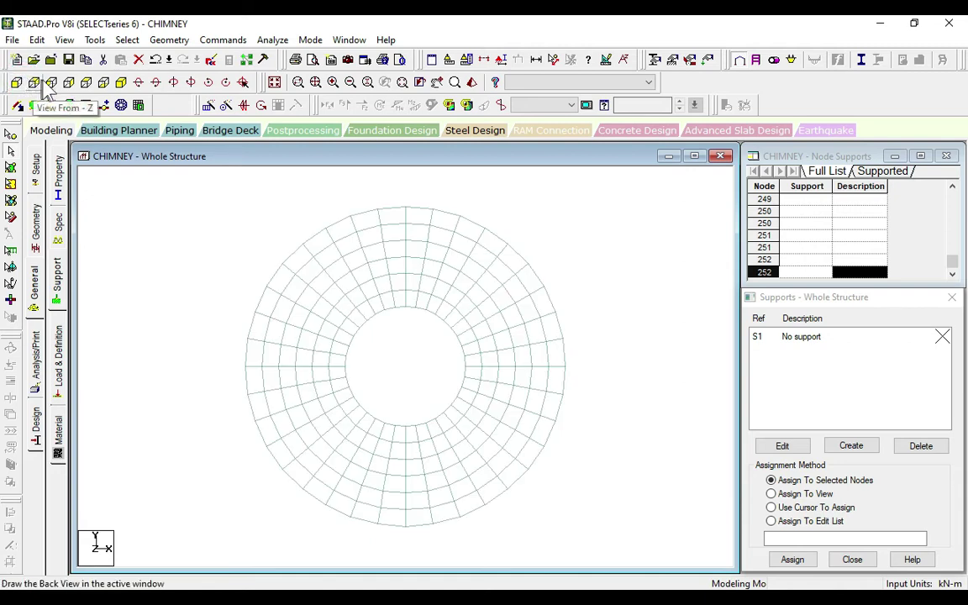
left_click(51, 83)
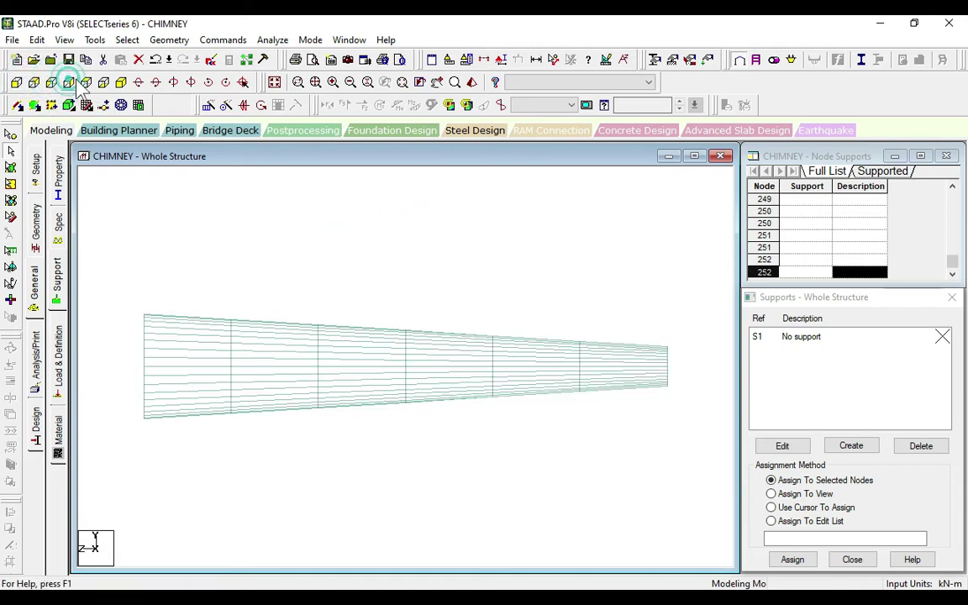
left_click(84, 83)
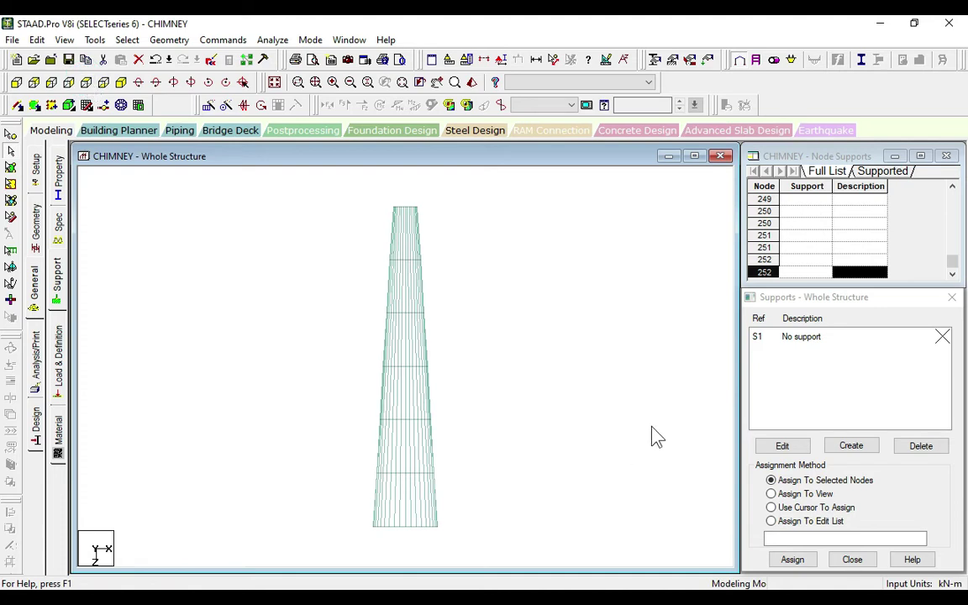
Step: Create the new support definition S2 and pick it for assigning
left_click(851, 446)
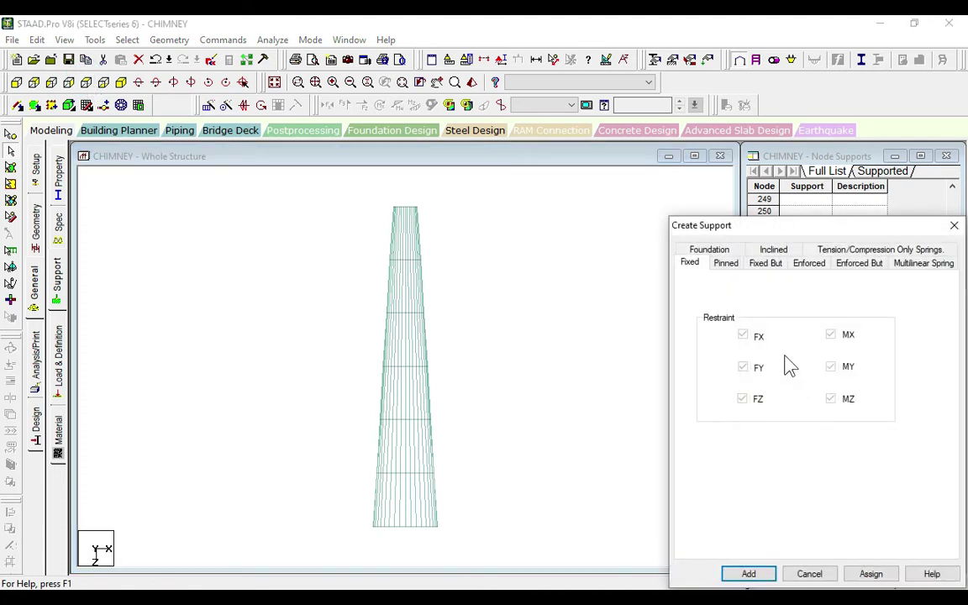
left_click(749, 574)
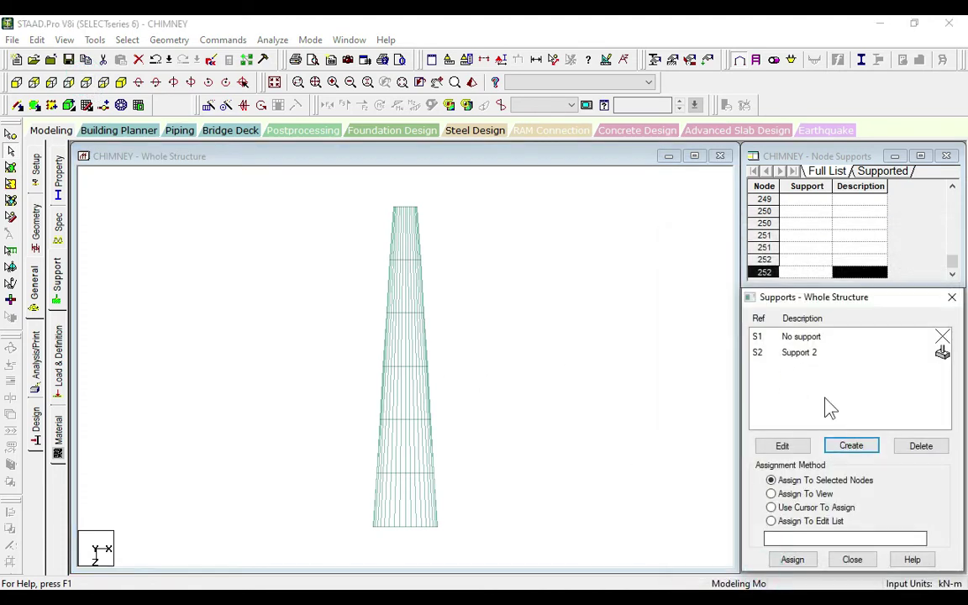
left_click(817, 353)
Step: Box-select the base ring nodes 217–252 and assign Support 2 to them
left_click_drag(362, 522, 479, 544)
left_click(11, 137)
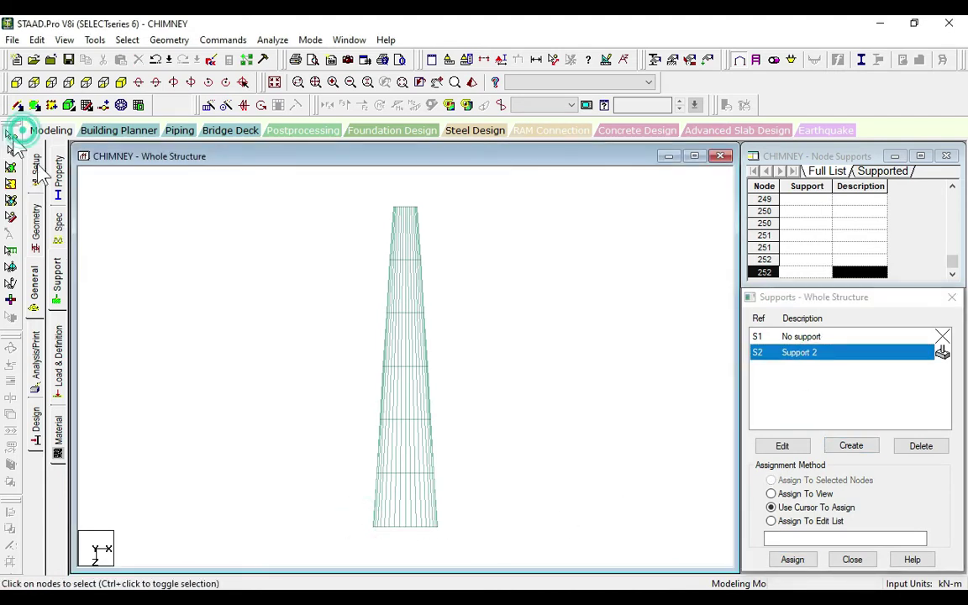
left_click_drag(370, 524, 473, 542)
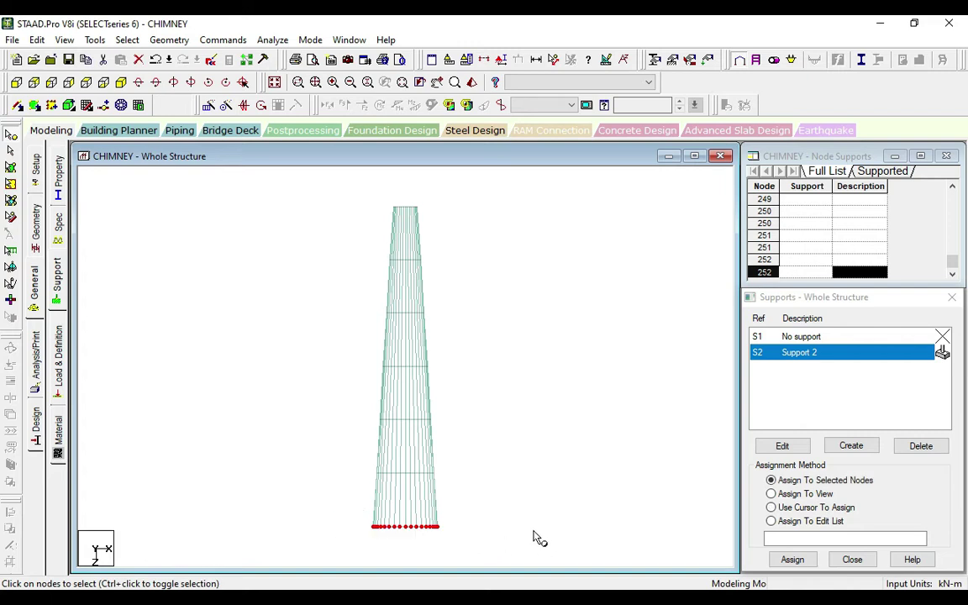
left_click(104, 81)
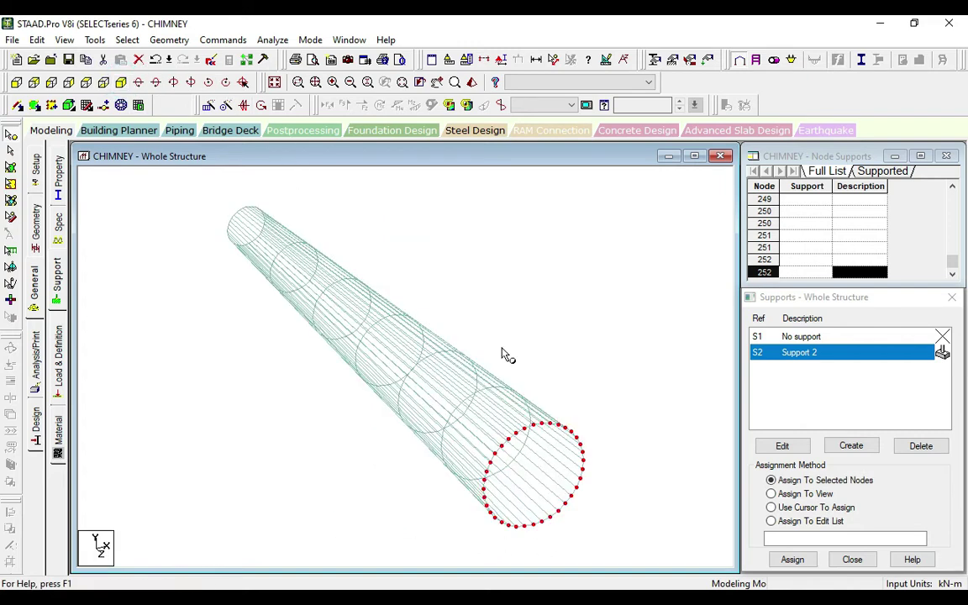
left_click(792, 560)
left_click(864, 472)
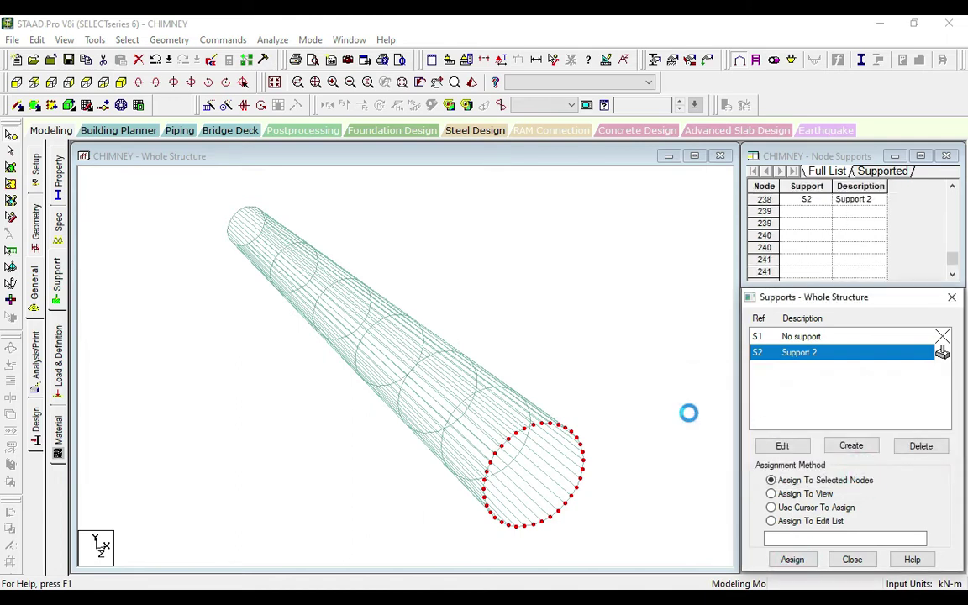
left_click(592, 393)
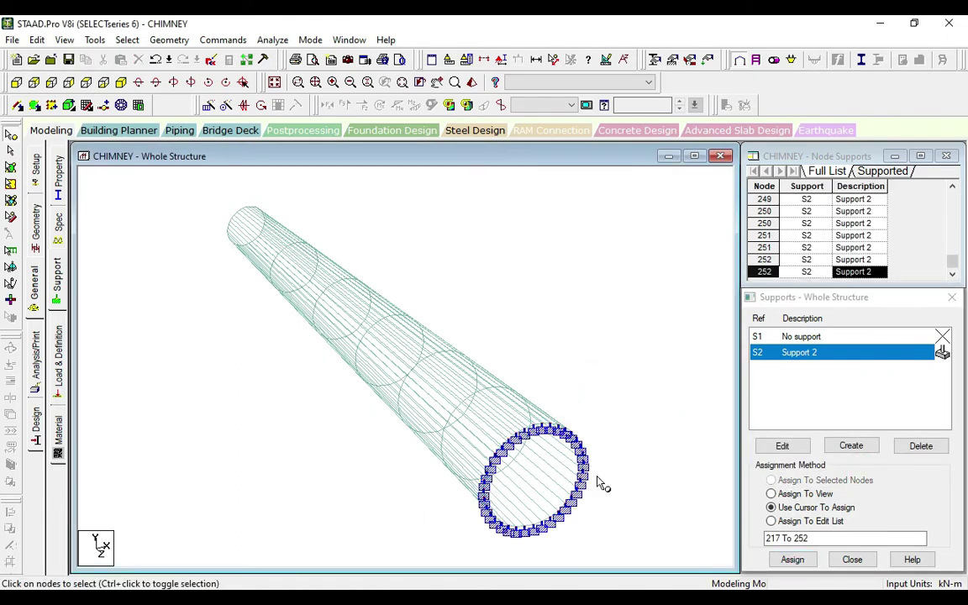
Step: Create a 0.5 m CONCRETE plate thickness and assign it to all plates in view (1 to 216)
left_click(59, 172)
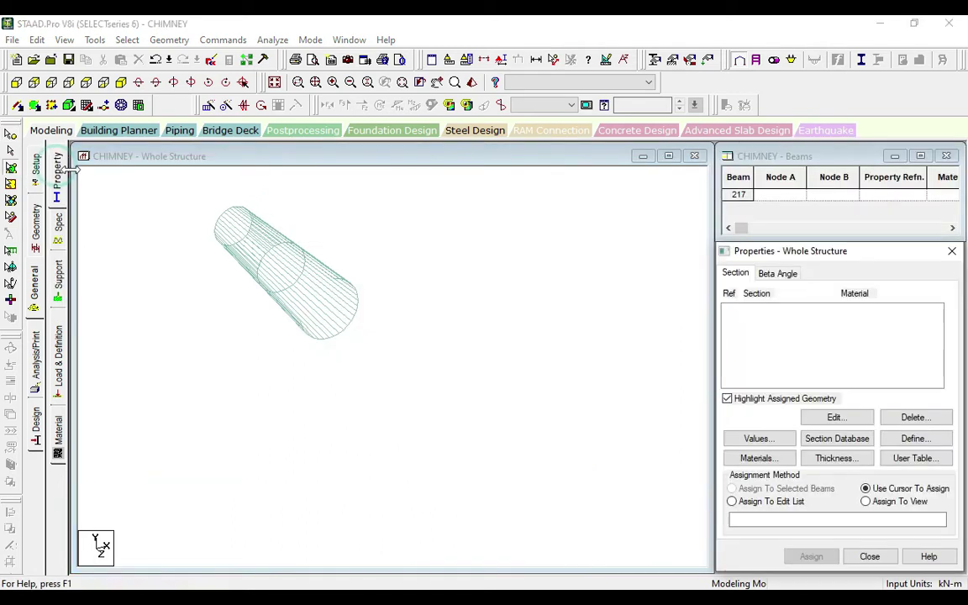
left_click(841, 459)
left_click(614, 248)
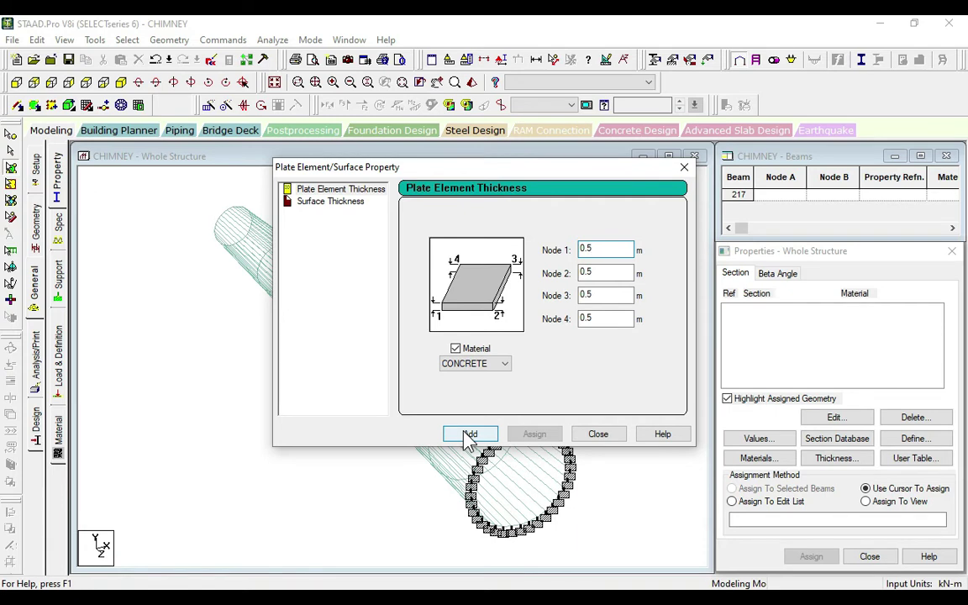
left_click(475, 365)
left_click(458, 406)
left_click(471, 434)
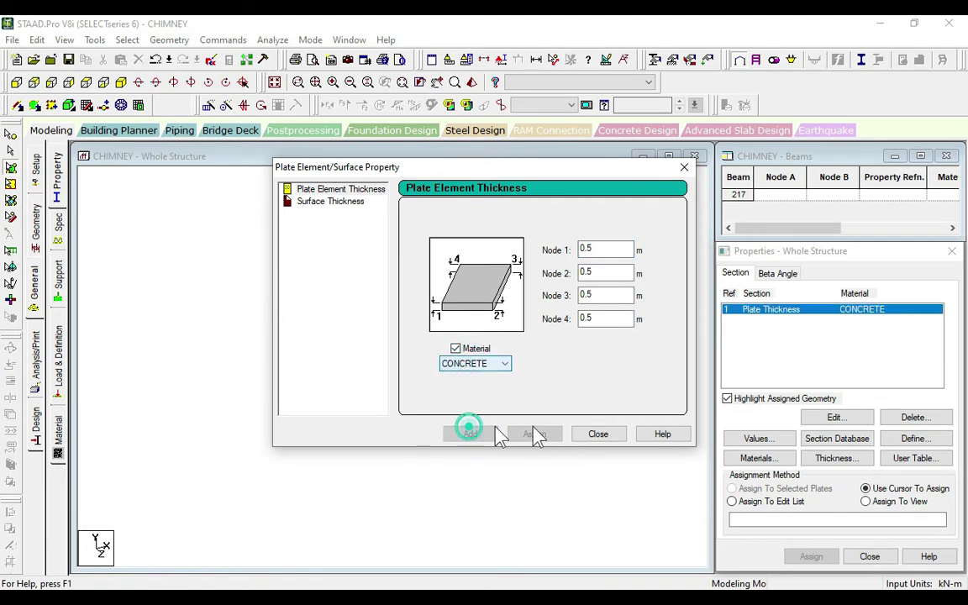
left_click(599, 434)
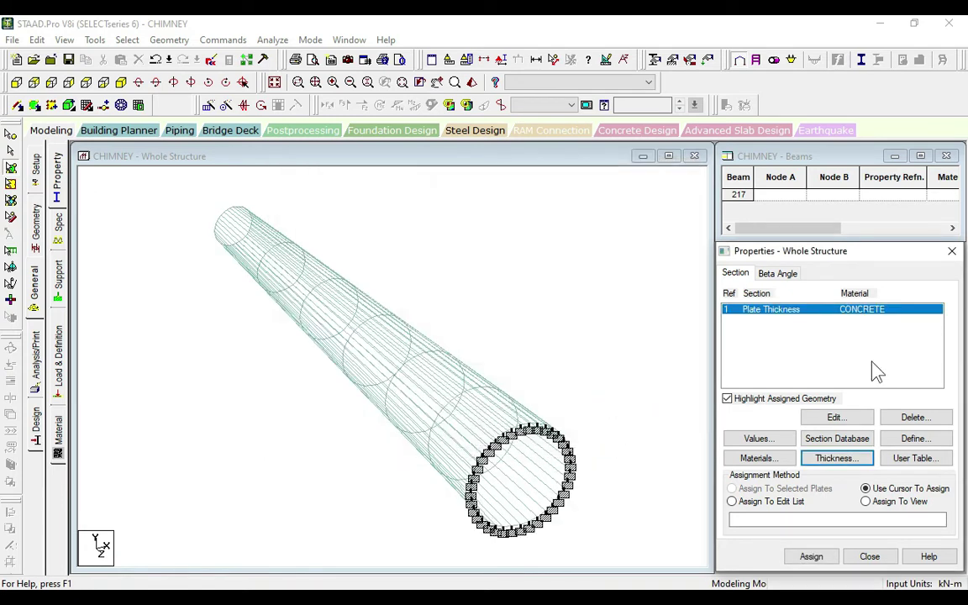
left_click(898, 502)
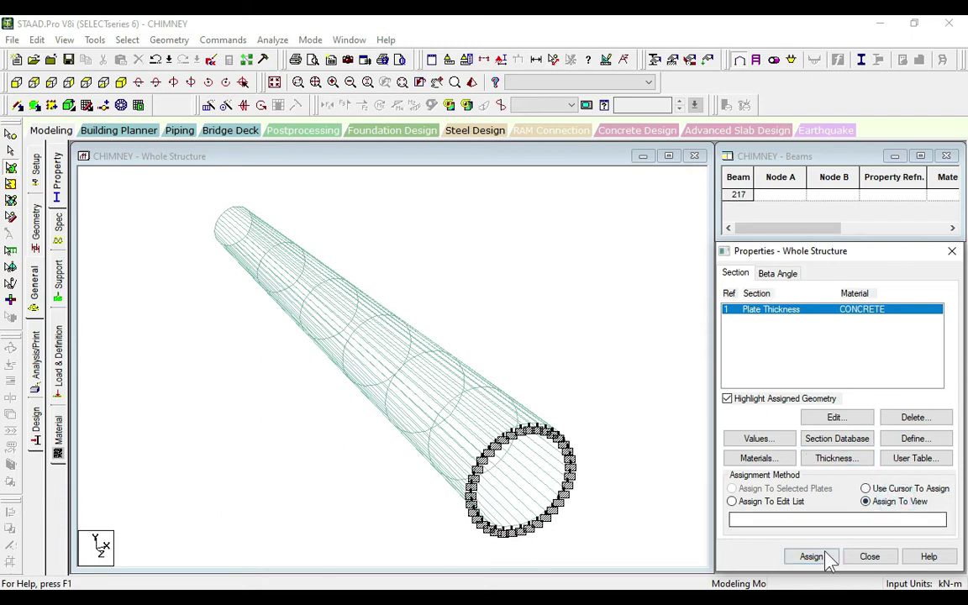
left_click(813, 556)
left_click(858, 445)
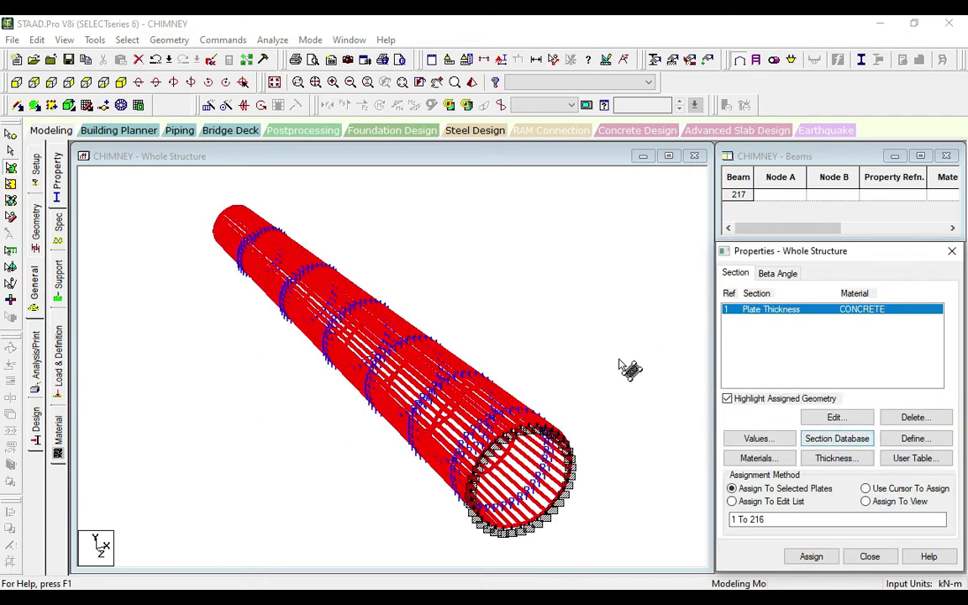
left_click(614, 354)
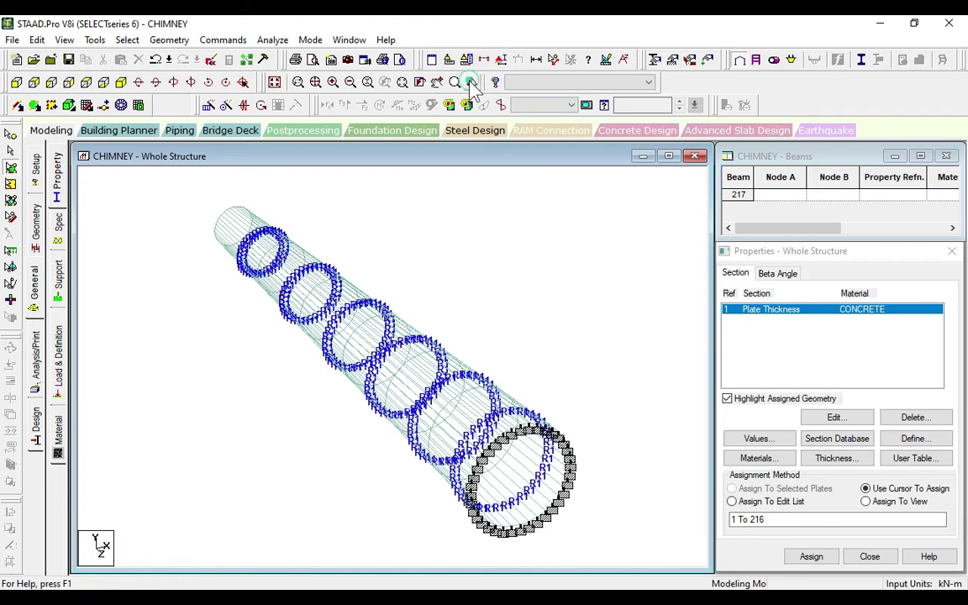
Step: Render the solid chimney in 3D, rotate and zoom to inspect it, then return to the wireframe window
left_click(420, 82)
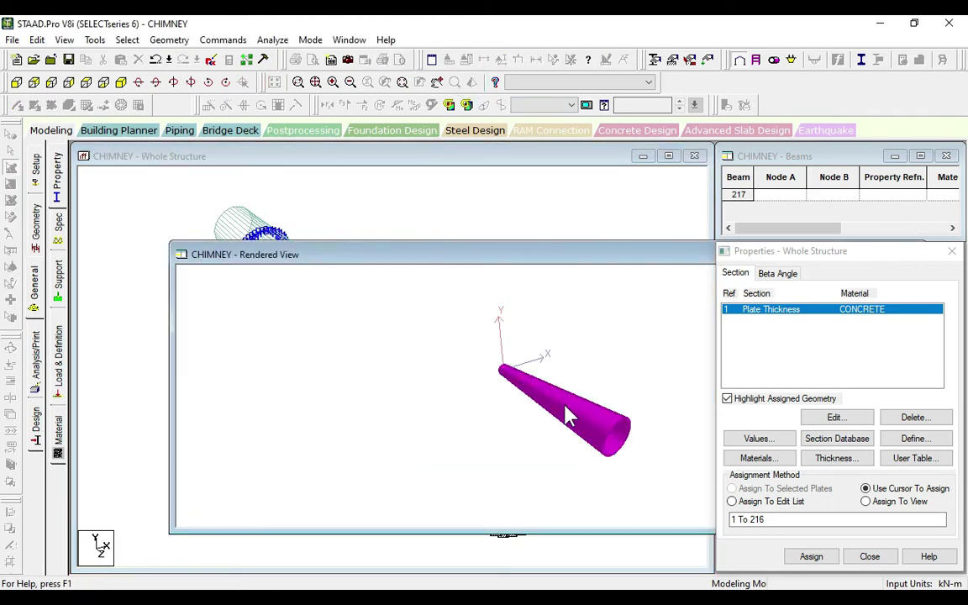
scroll(566, 408, "up", 5)
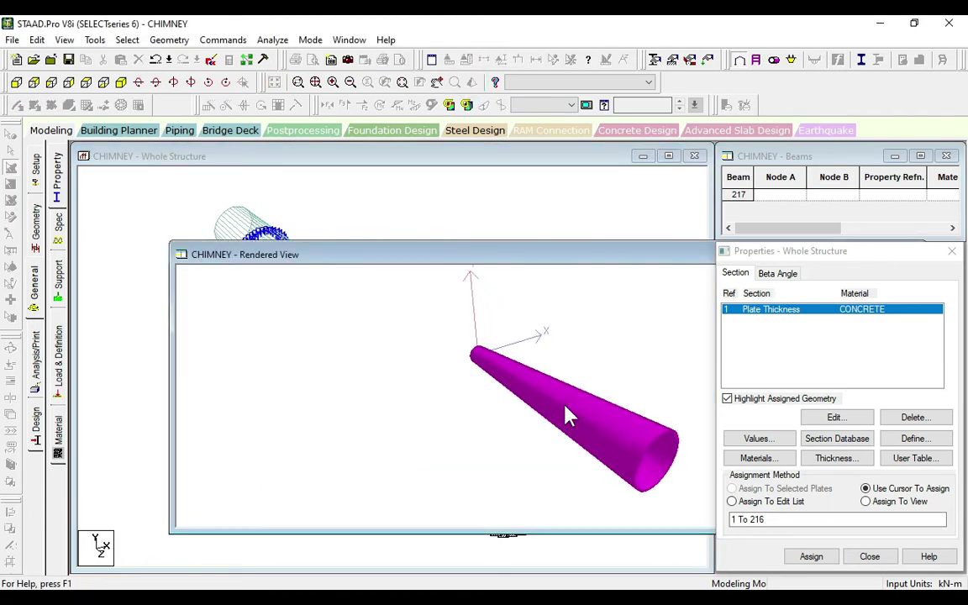
left_click_drag(566, 414, 506, 467)
left_click_drag(586, 380, 597, 437)
scroll(625, 340, "up", 5)
scroll(598, 438, "up", 8)
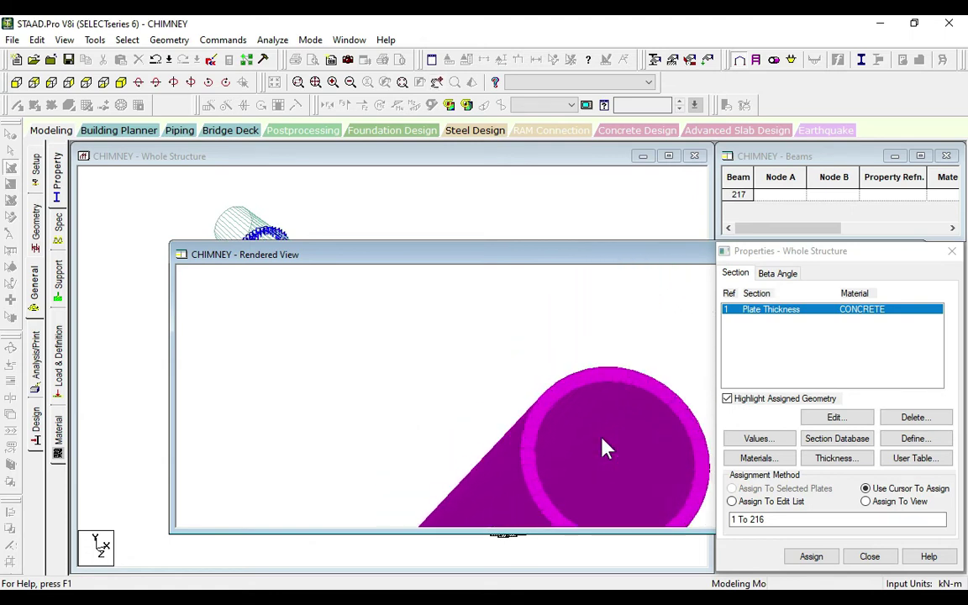
scroll(573, 416, "up", 3)
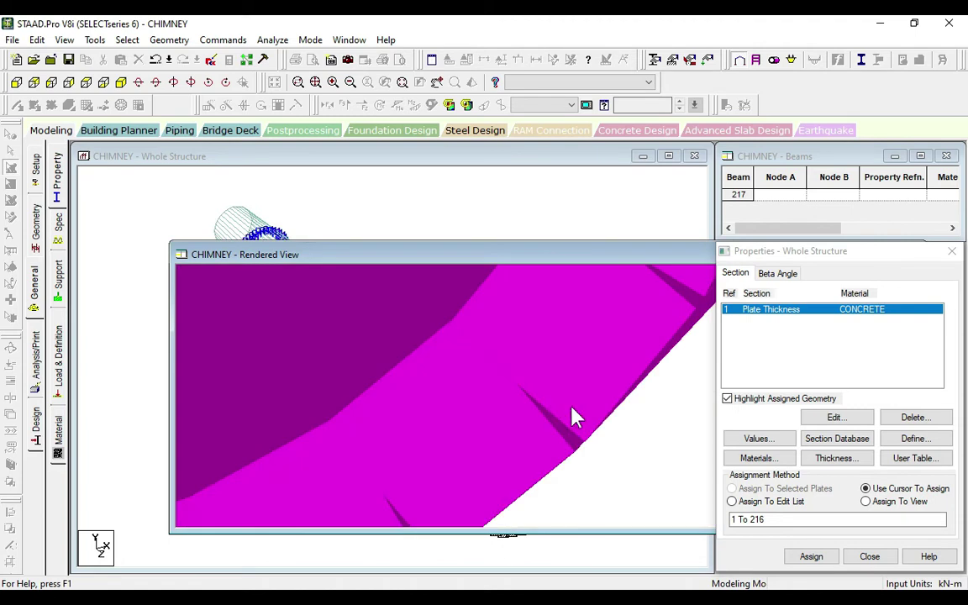
scroll(573, 417, "down", 3)
left_click(596, 235)
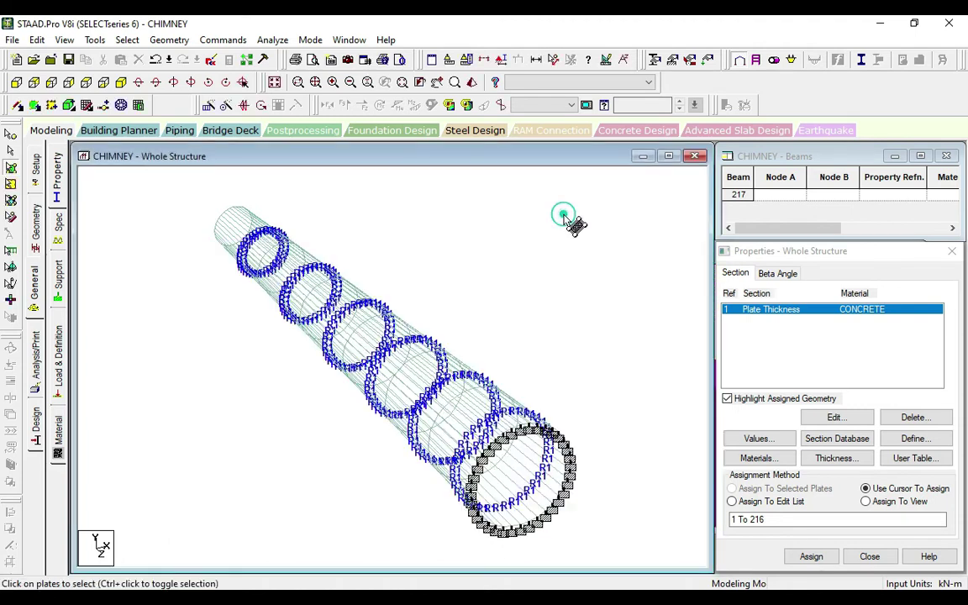
Step: Assign CONCRETE material to chimney plates 1 to 216 and confirm
left_click(58, 433)
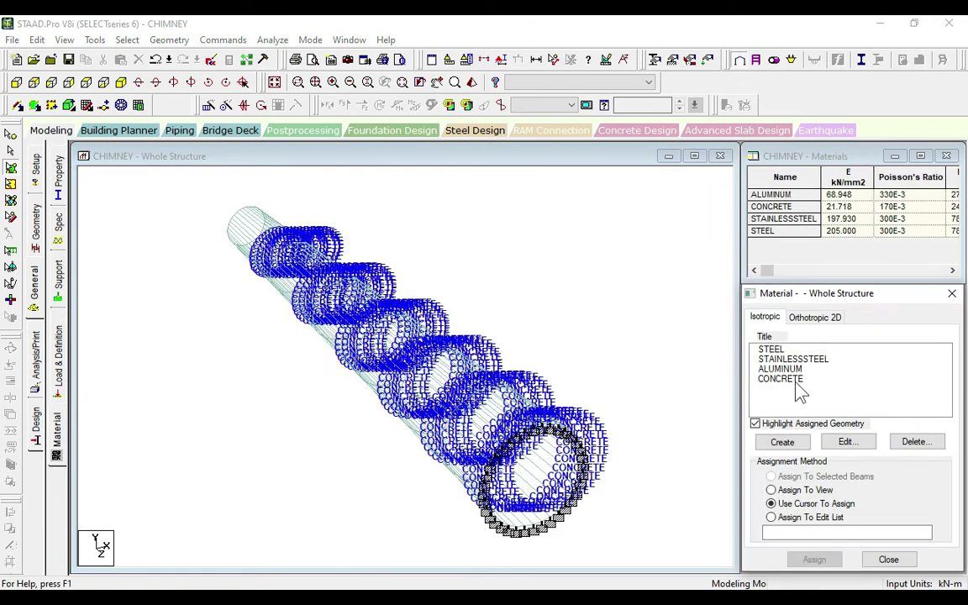
left_click(790, 379)
left_click(813, 559)
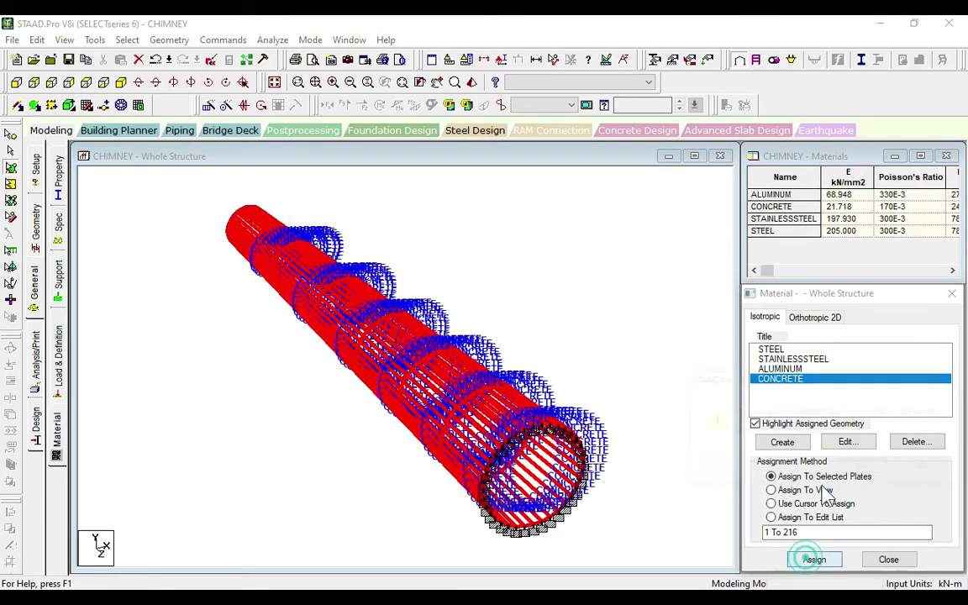
left_click(862, 467)
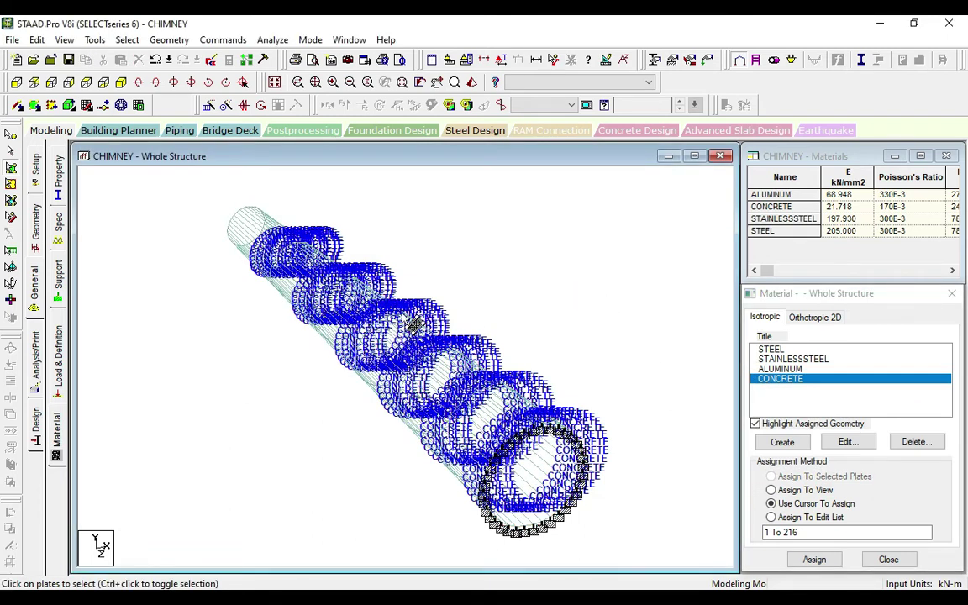
left_click(58, 353)
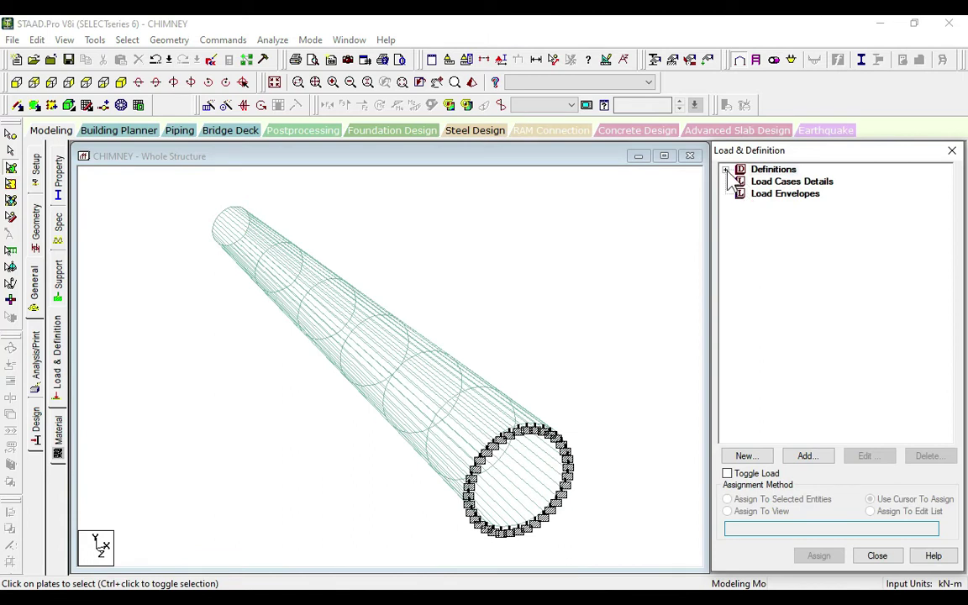
Step: Define IS 1893 seismic parameters with zone 0.36, plus a self-weight factor of 1
left_click(727, 170)
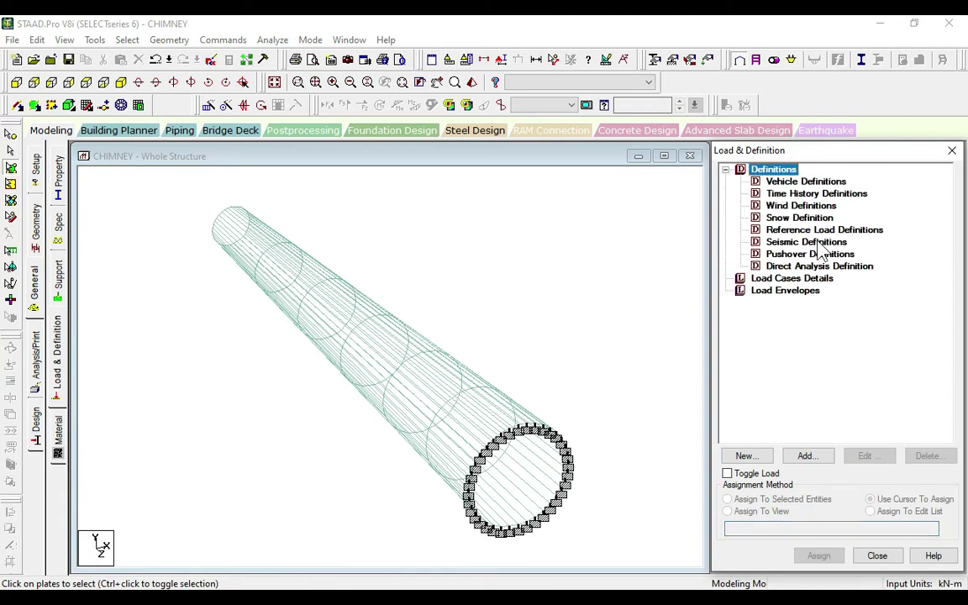
left_click(806, 242)
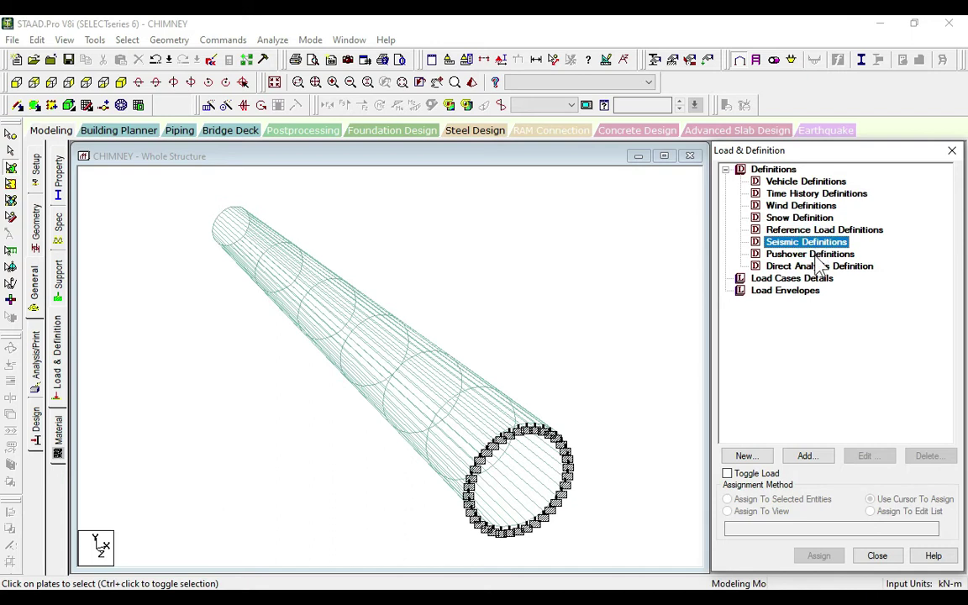
left_click(805, 456)
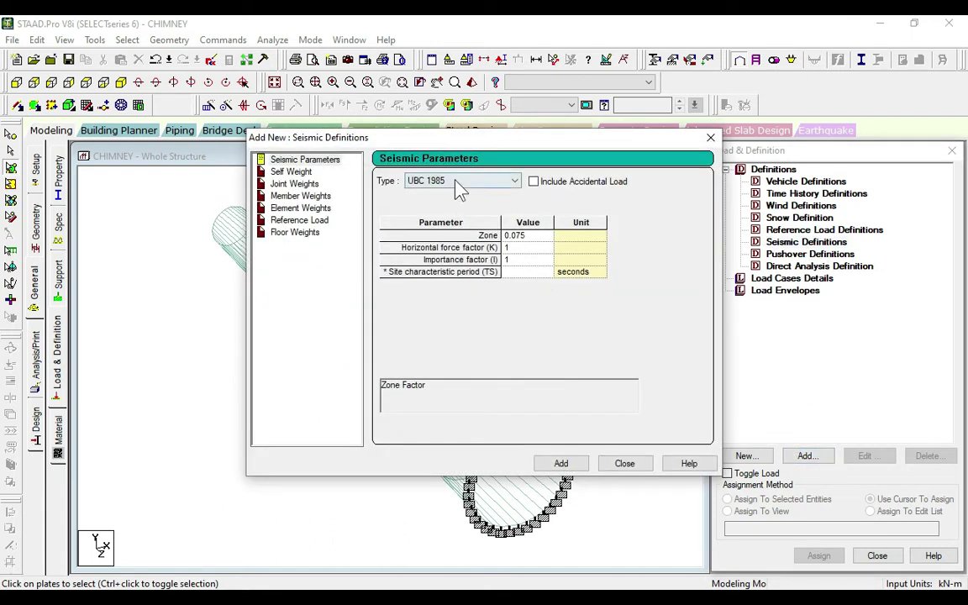
left_click(460, 189)
left_click(431, 278)
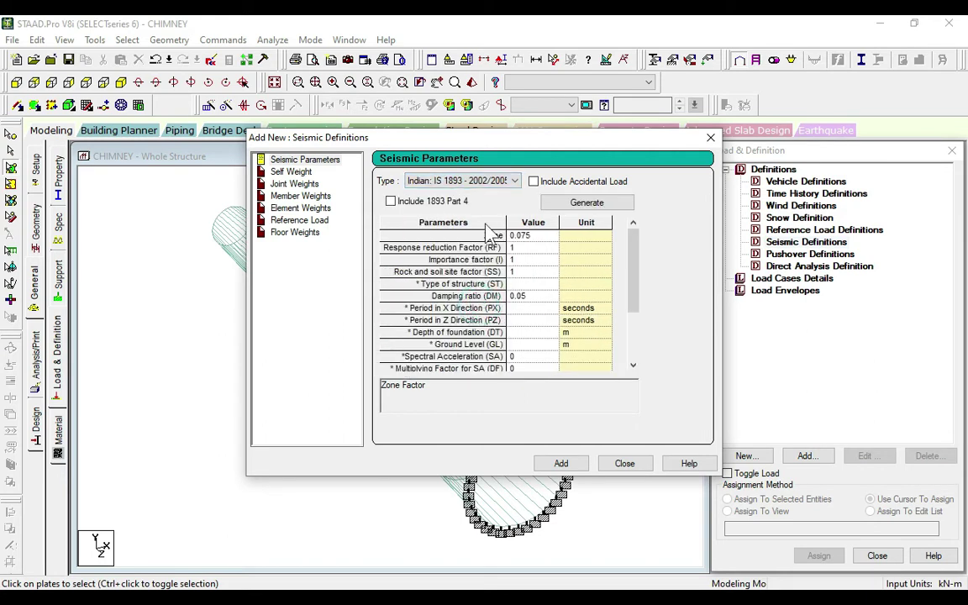
left_click(527, 237)
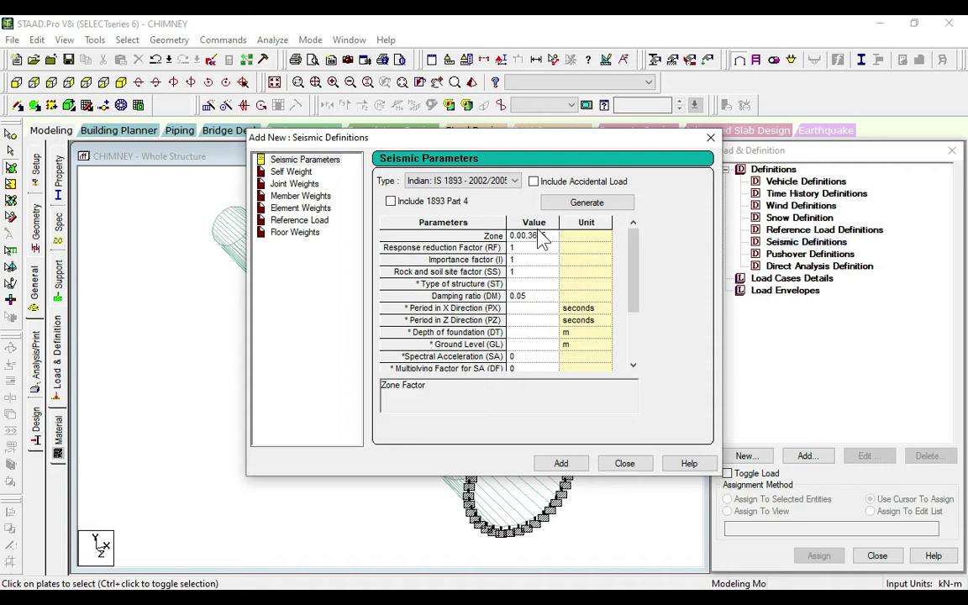
left_click_drag(547, 236, 500, 256)
left_click(560, 462)
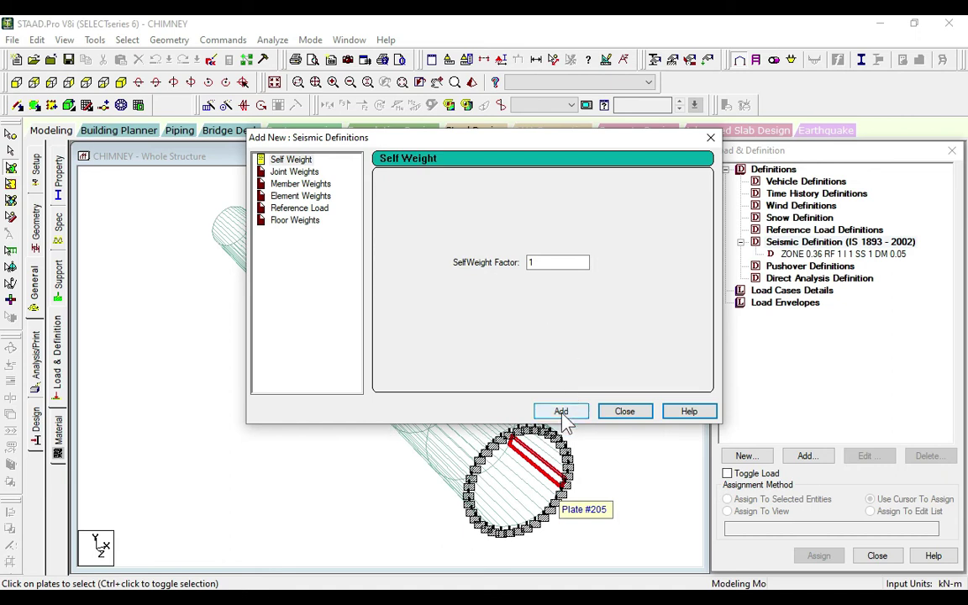
left_click(560, 411)
left_click(624, 411)
left_click(790, 303)
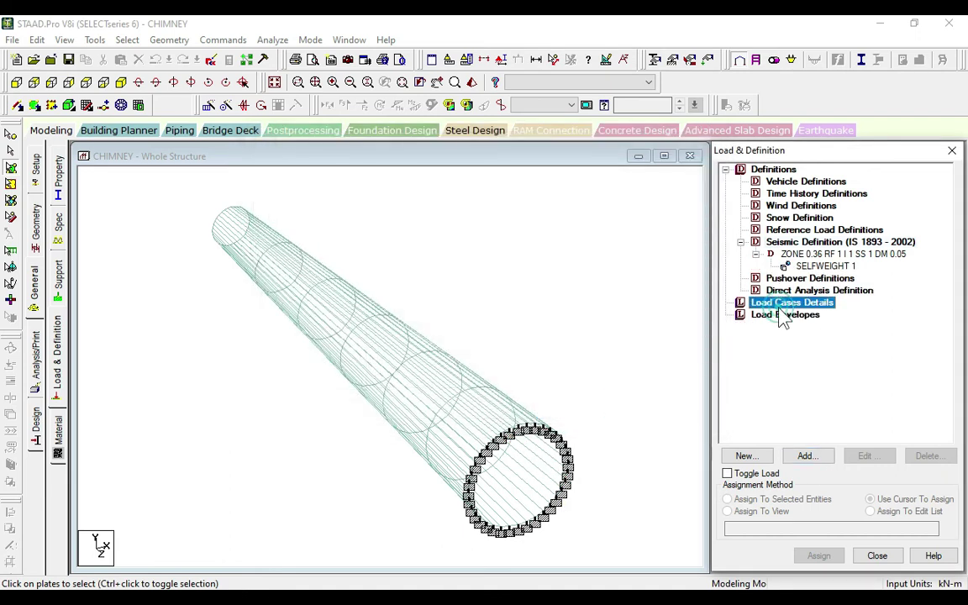
Step: Save the model and create Seismic load case 1 titled EQ X
left_click(808, 456)
left_click(834, 397)
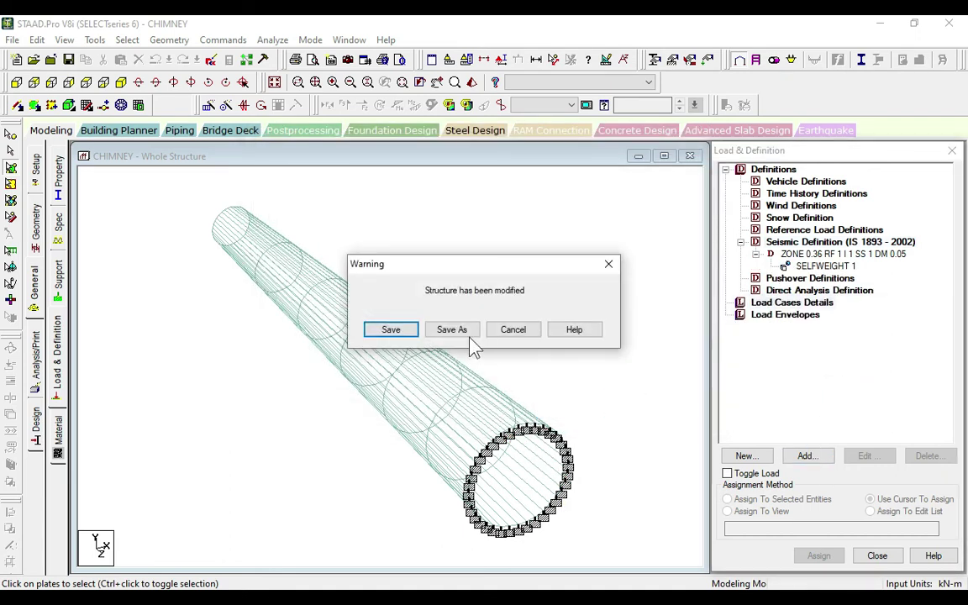
left_click(393, 329)
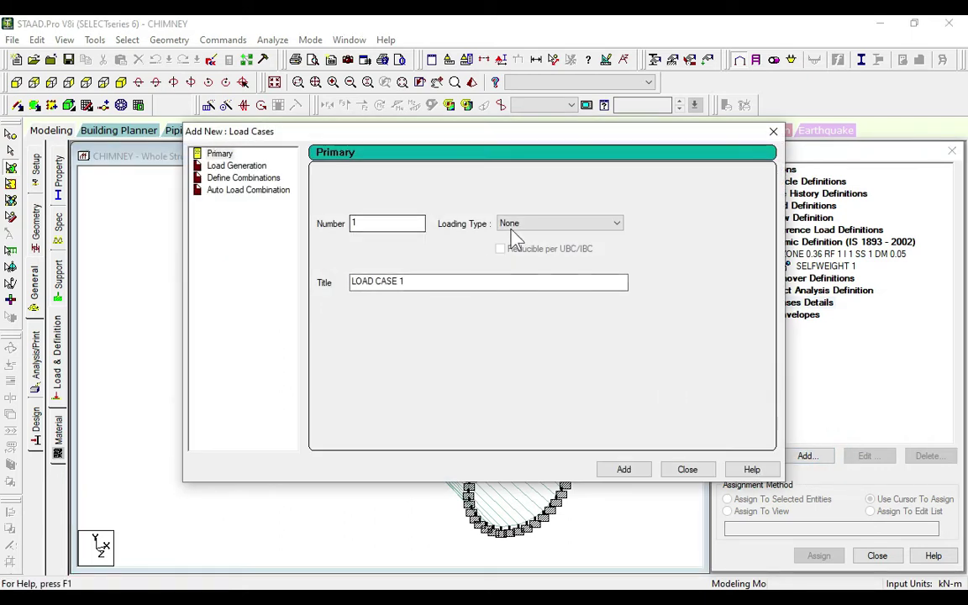
left_click(514, 225)
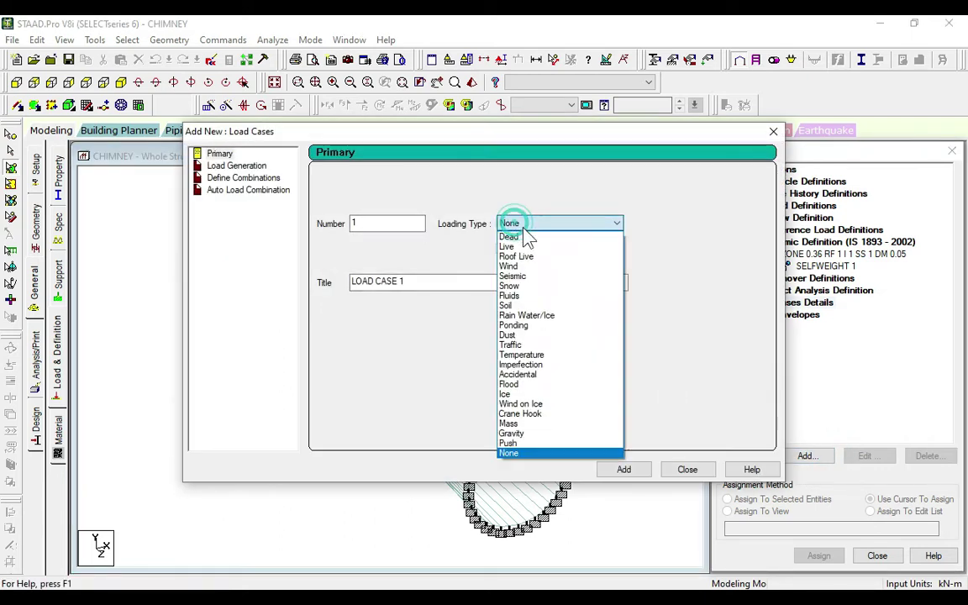
left_click(529, 274)
left_click(423, 286)
left_click_drag(423, 287, 263, 292)
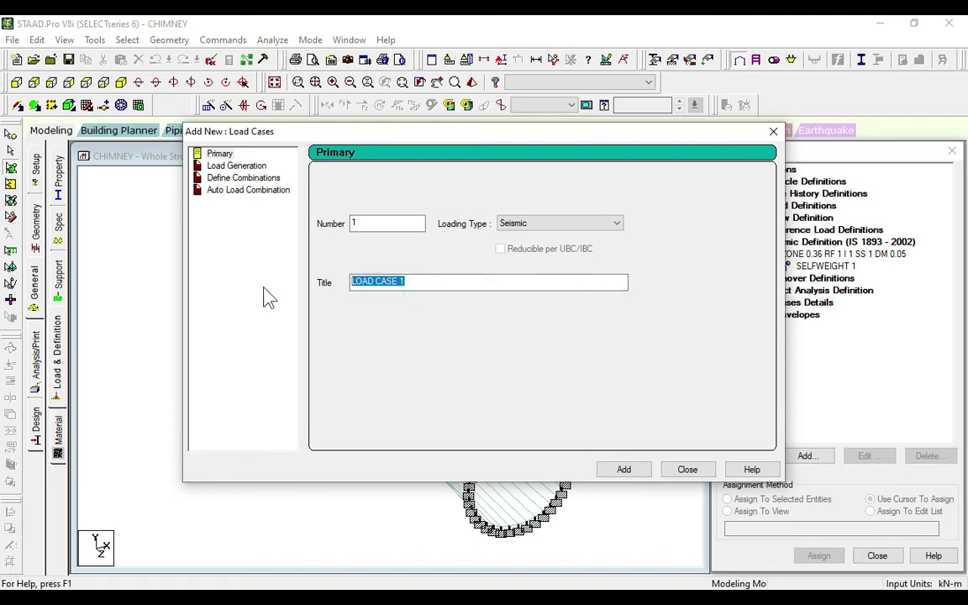
type("EQ X")
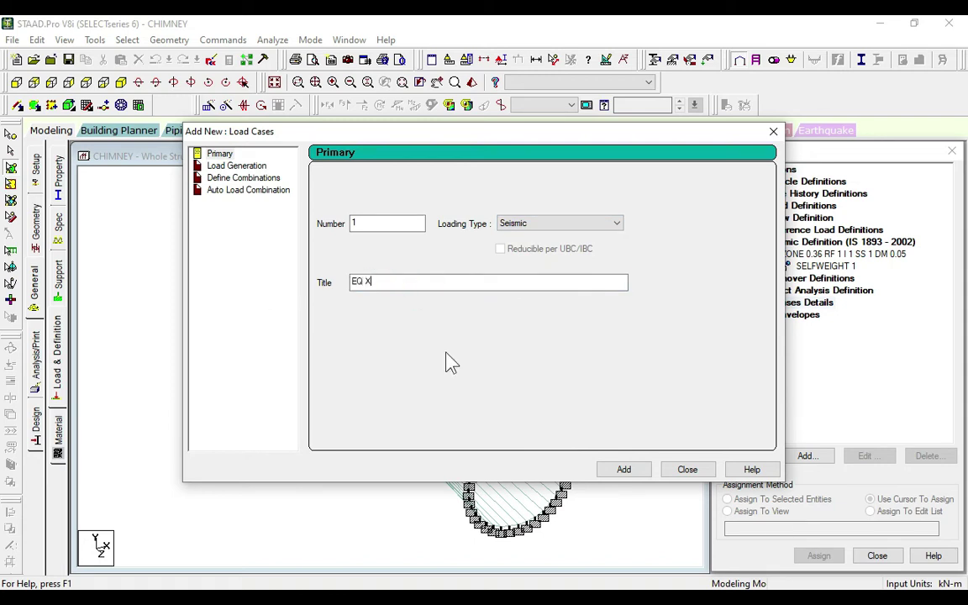
left_click(632, 469)
left_click(688, 469)
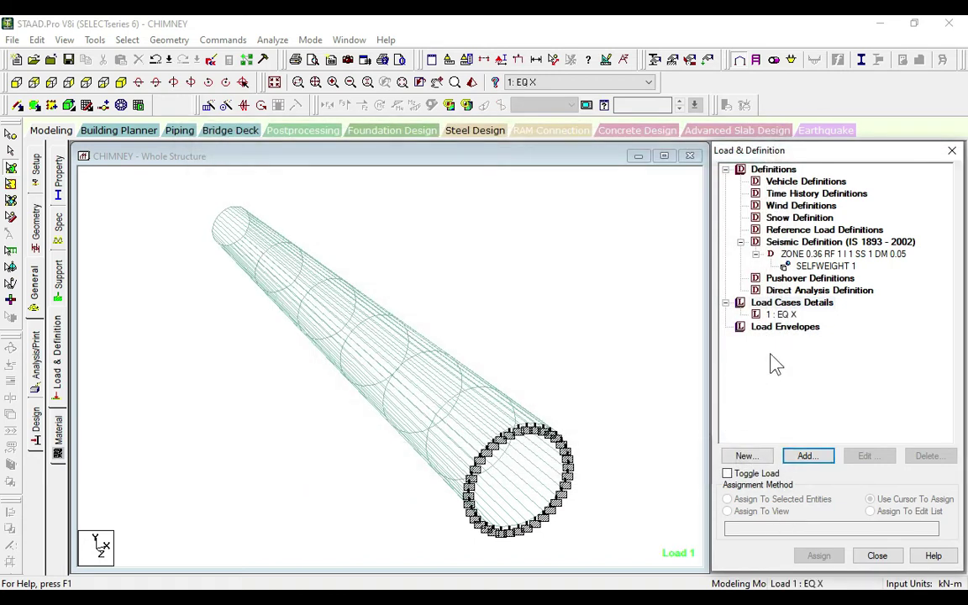
Step: Add an IS 1893 seismic load in the X direction with factor 1 to EQ X
left_click(783, 315)
left_click(813, 459)
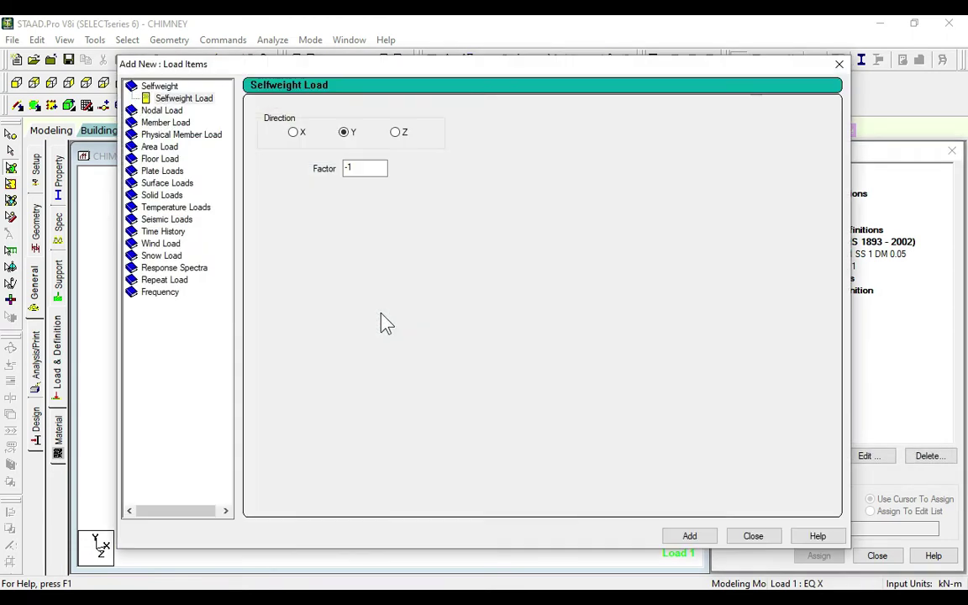
left_click(154, 220)
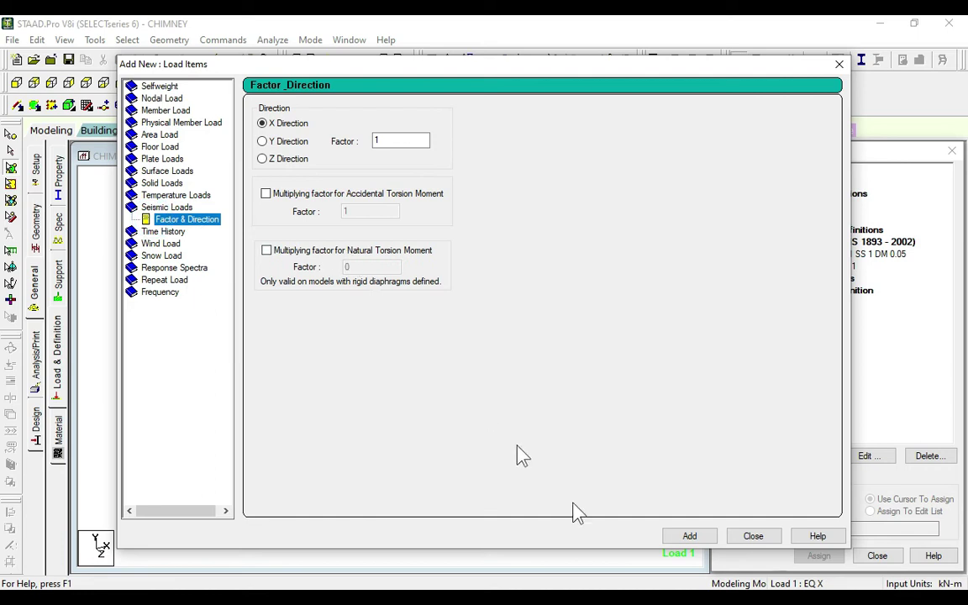
left_click(681, 537)
left_click(753, 536)
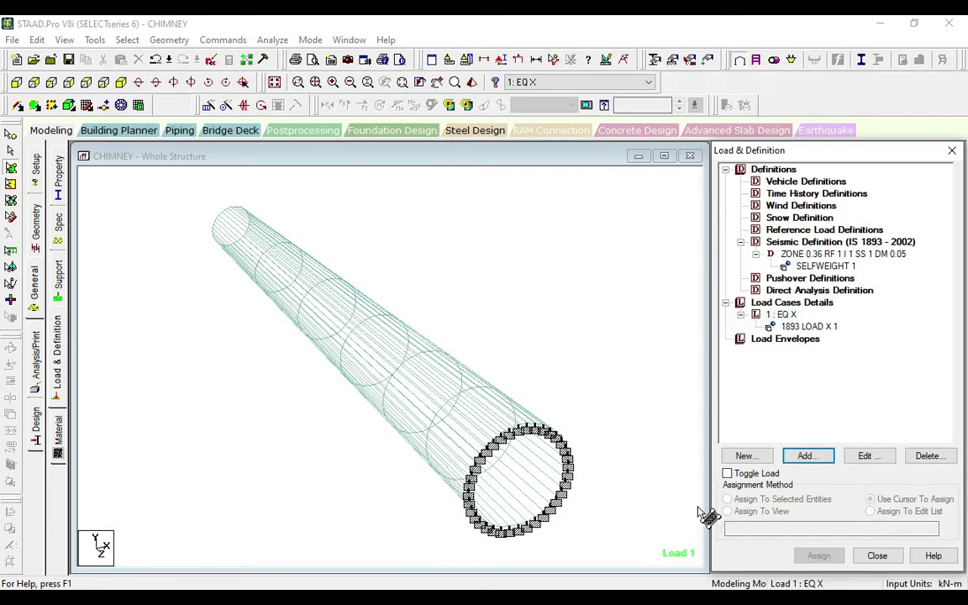
Step: Add a Perform Analysis command to the model
left_click(36, 353)
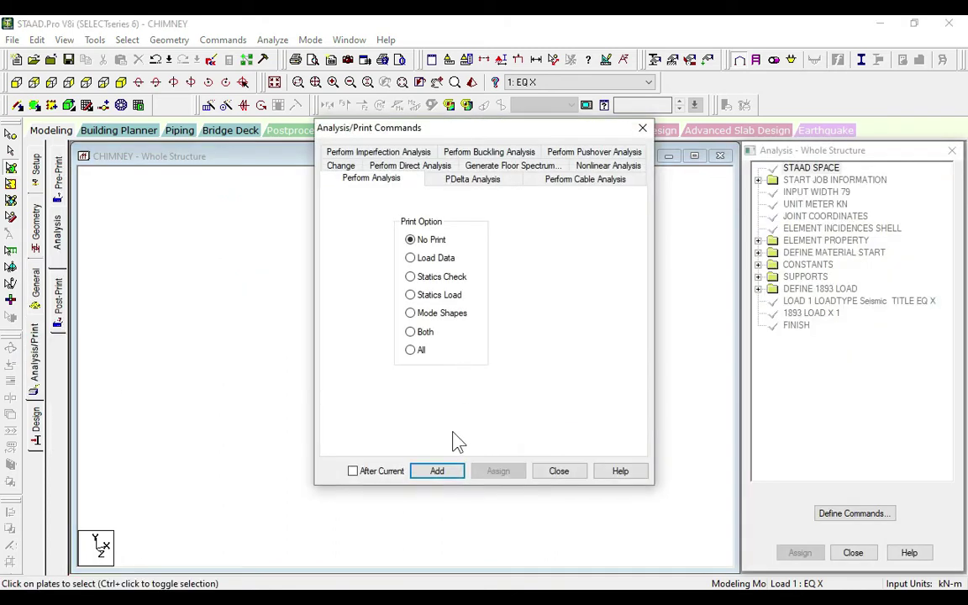
left_click(438, 472)
left_click(559, 472)
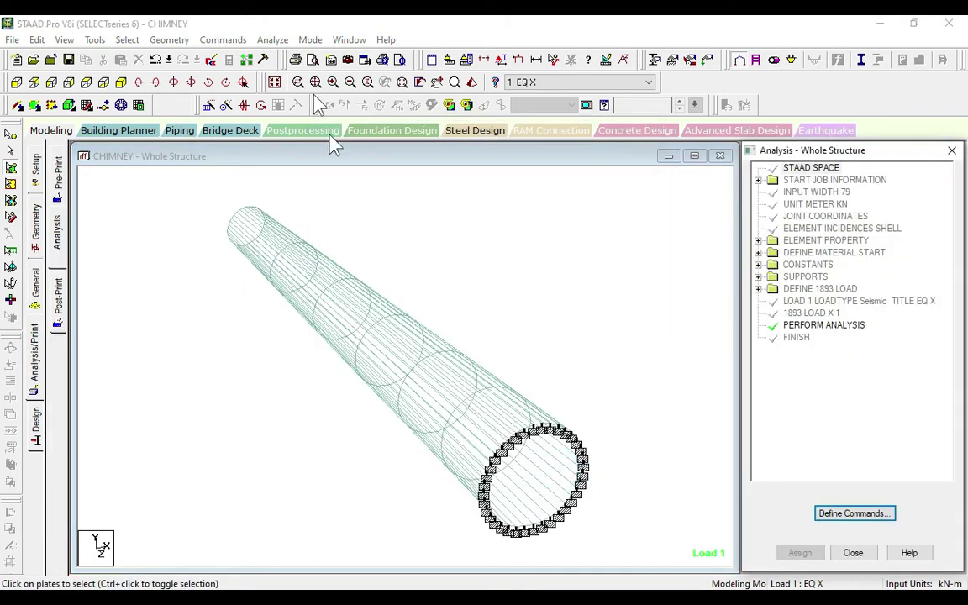
Step: Save and run the analysis, view the EQ X displacement results, then return to modelling
left_click(272, 39)
left_click(295, 57)
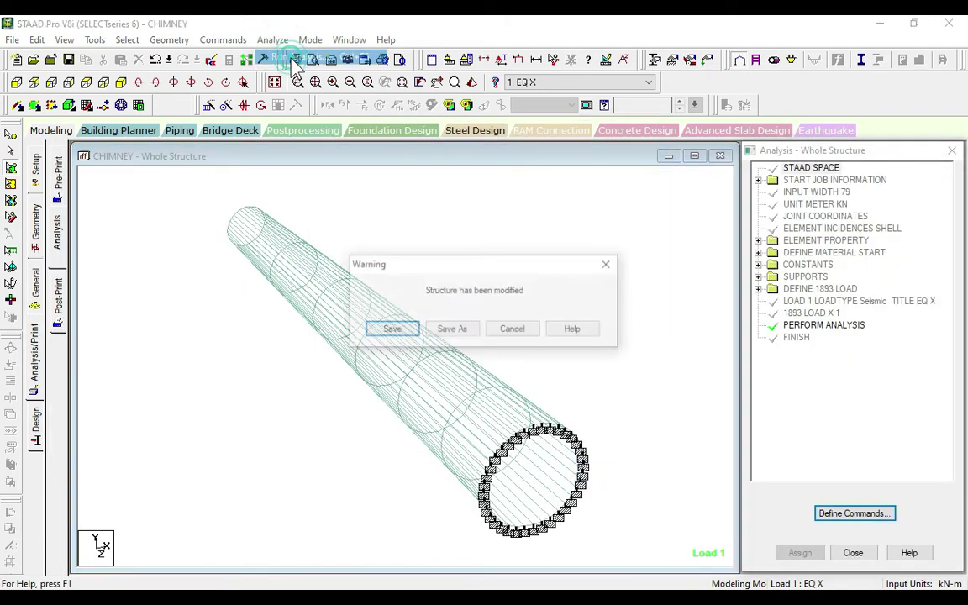
left_click(390, 330)
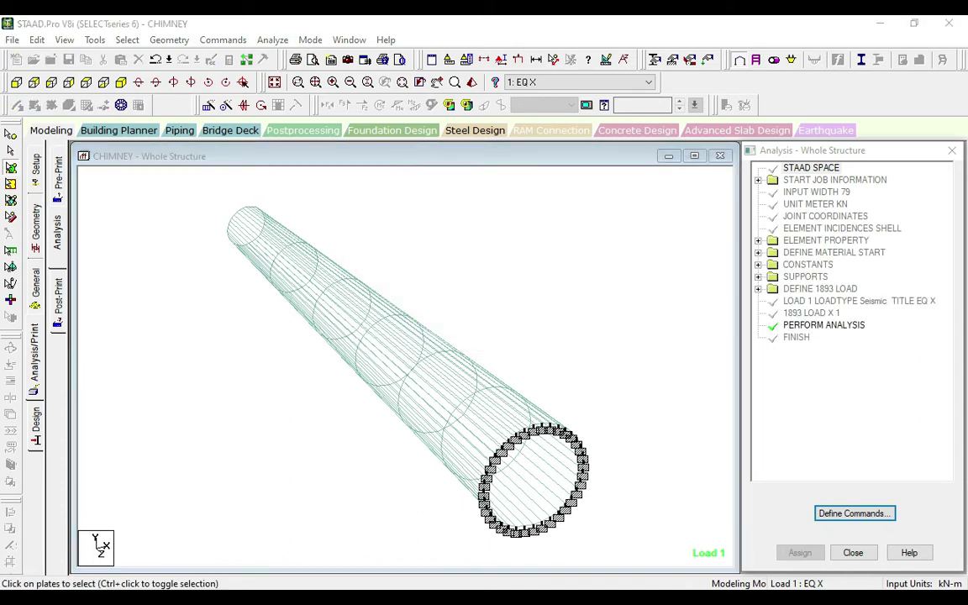
left_click(772, 585)
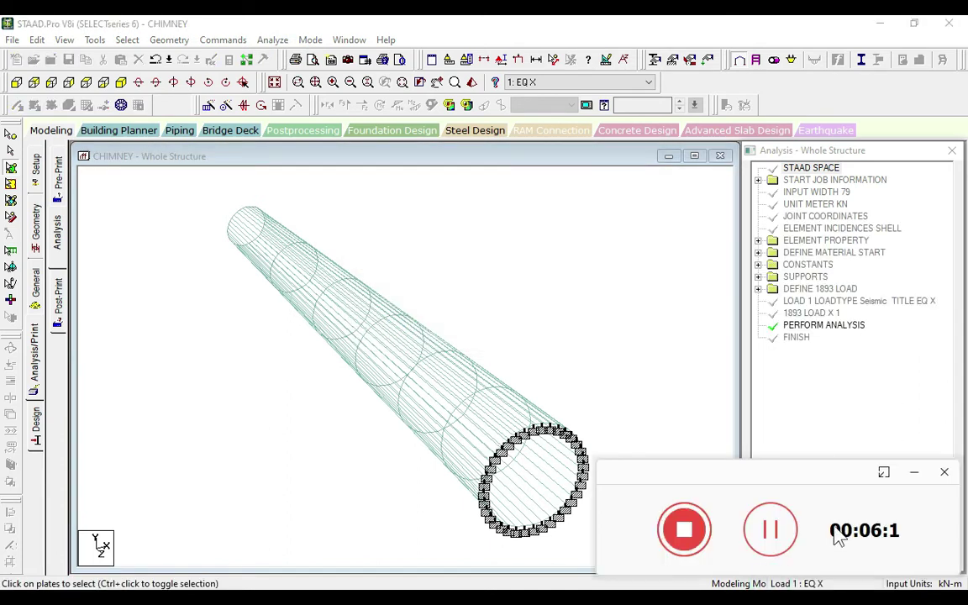
left_click(914, 472)
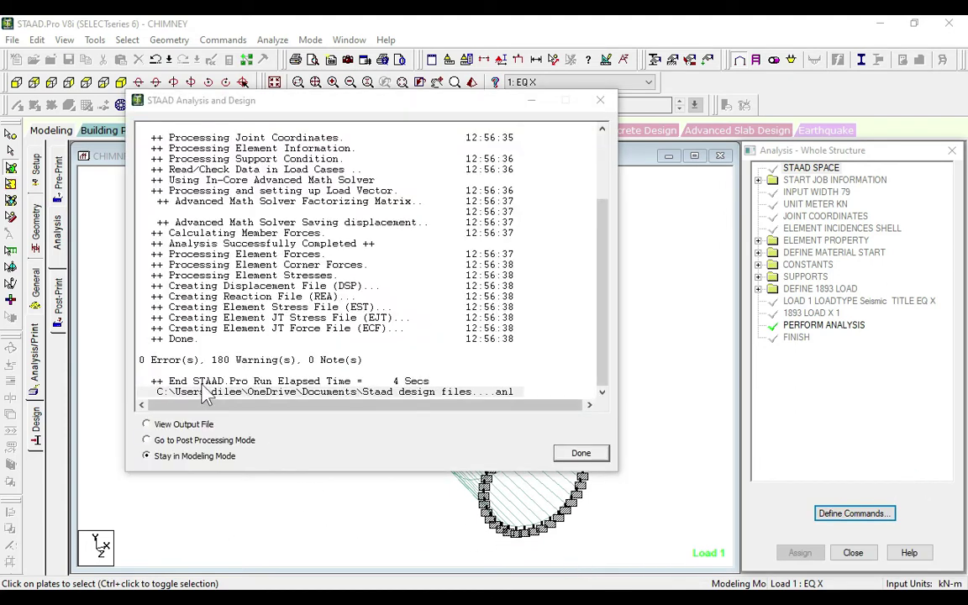
left_click(181, 440)
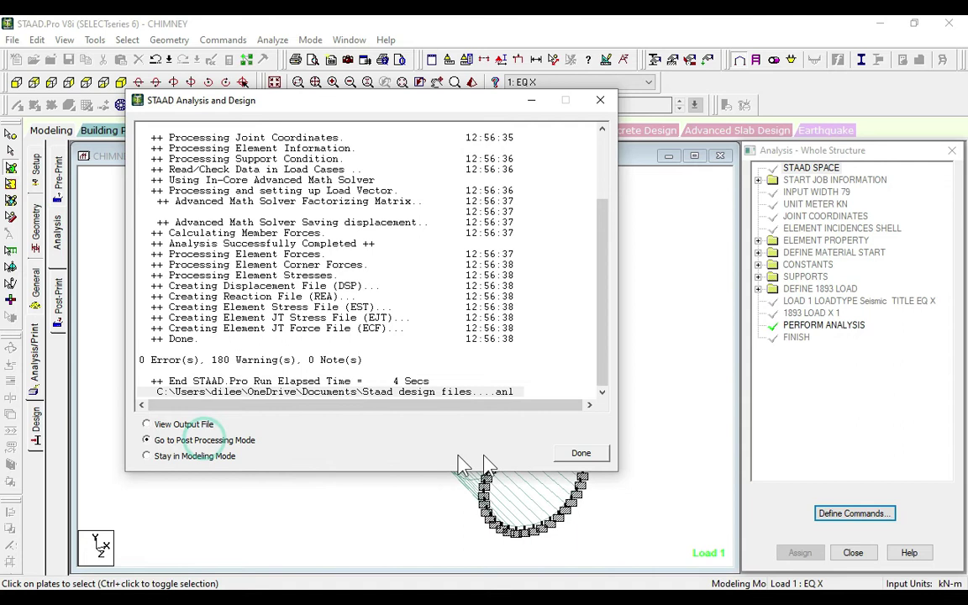
left_click(587, 456)
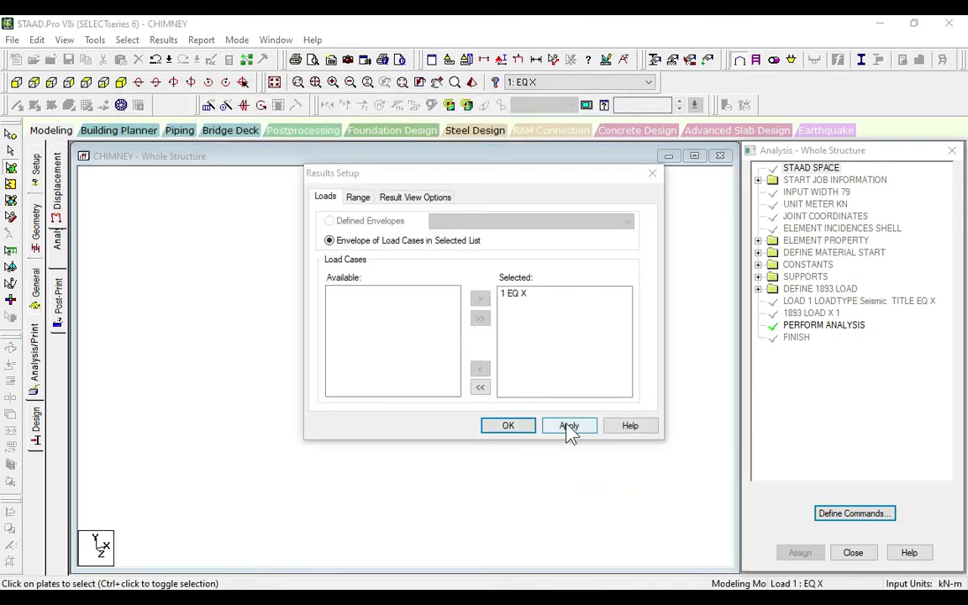
left_click(511, 427)
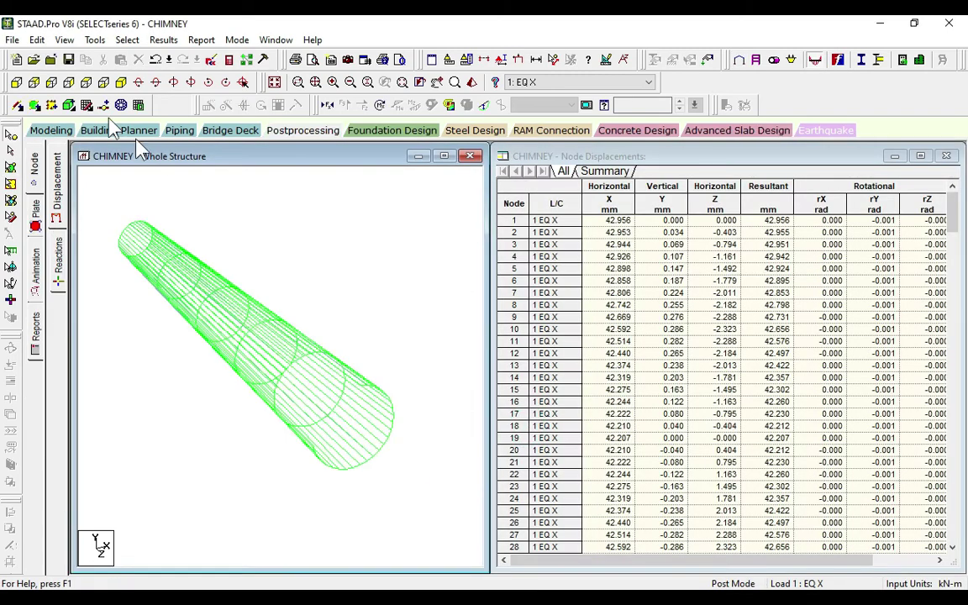
left_click(50, 131)
Step: Expand load case 1 EQ X and inspect its 1893 seismic load on the model
left_click(35, 296)
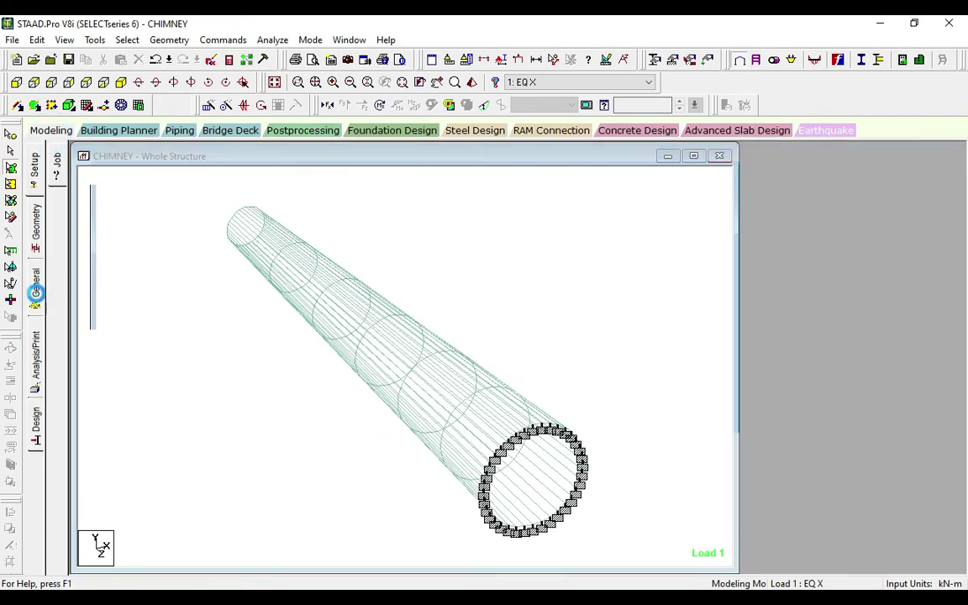
left_click(59, 357)
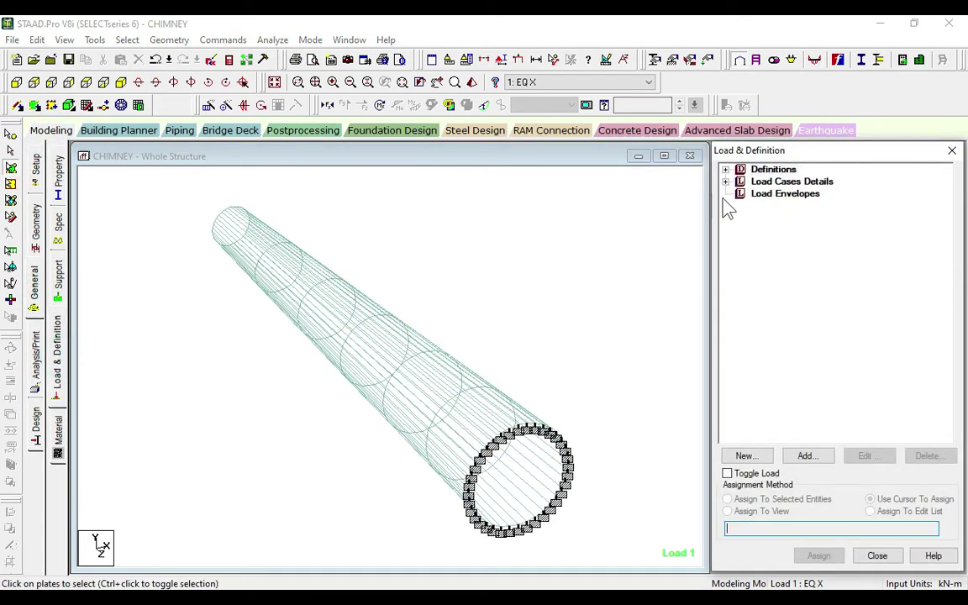
left_click(725, 181)
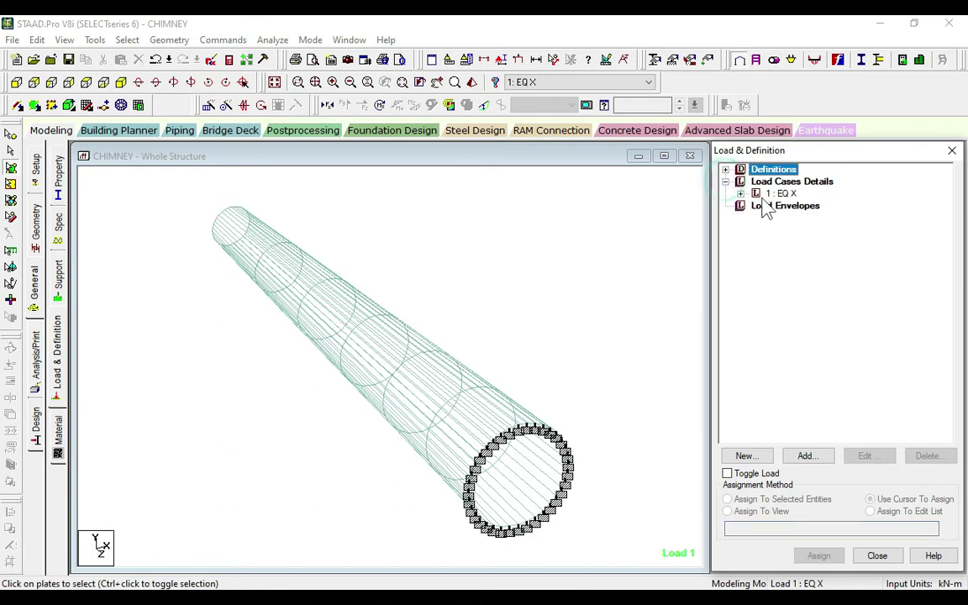
left_click(740, 194)
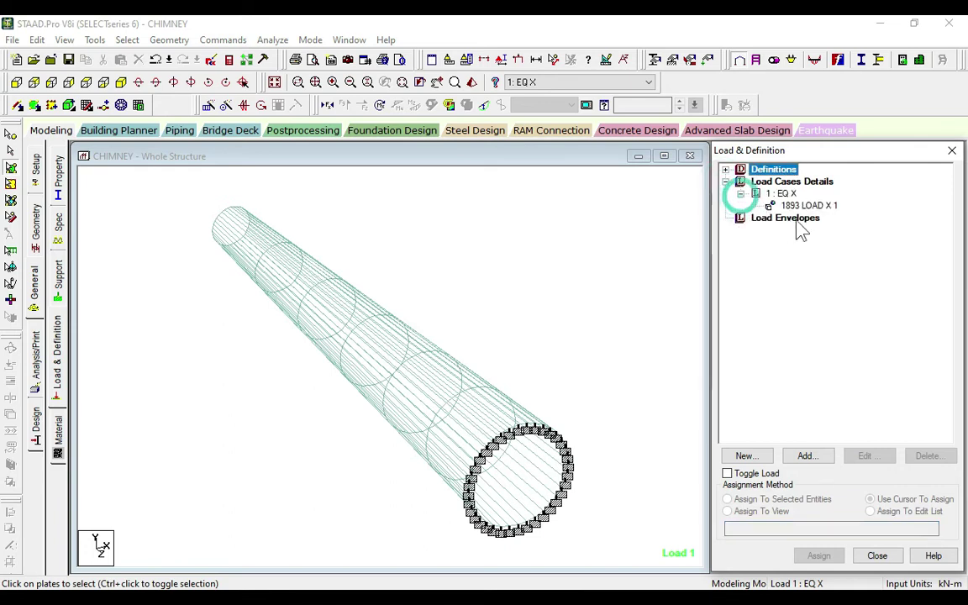
left_click(803, 206)
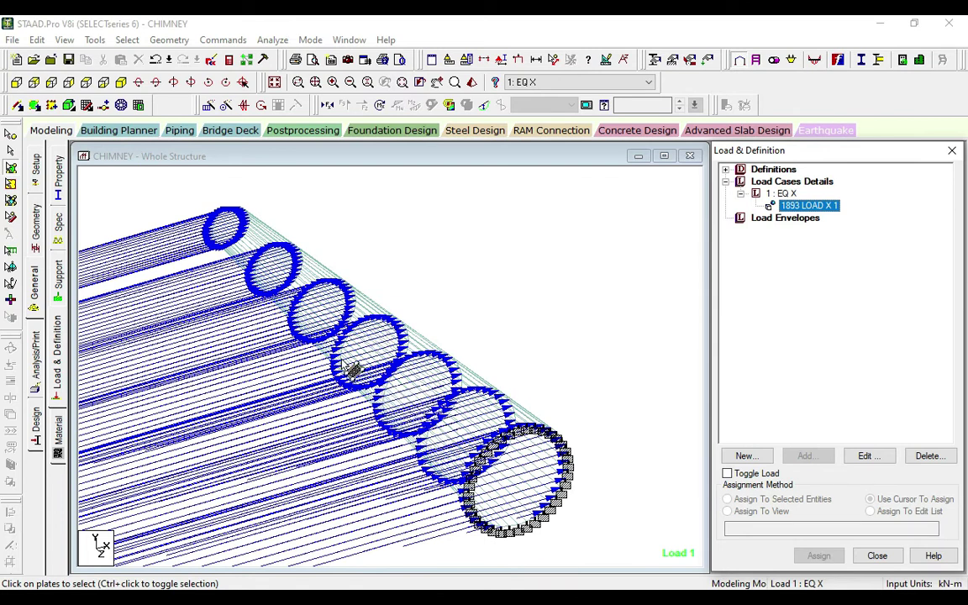
left_click(774, 183)
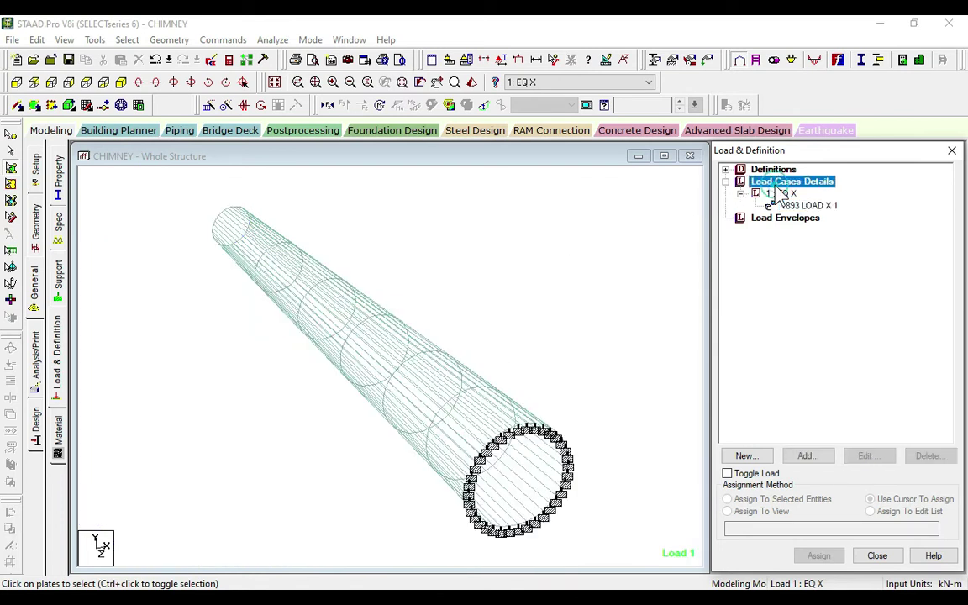
Step: Add Dead load case 2 titled DL, discarding the outdated result files
left_click(805, 455)
left_click(470, 224)
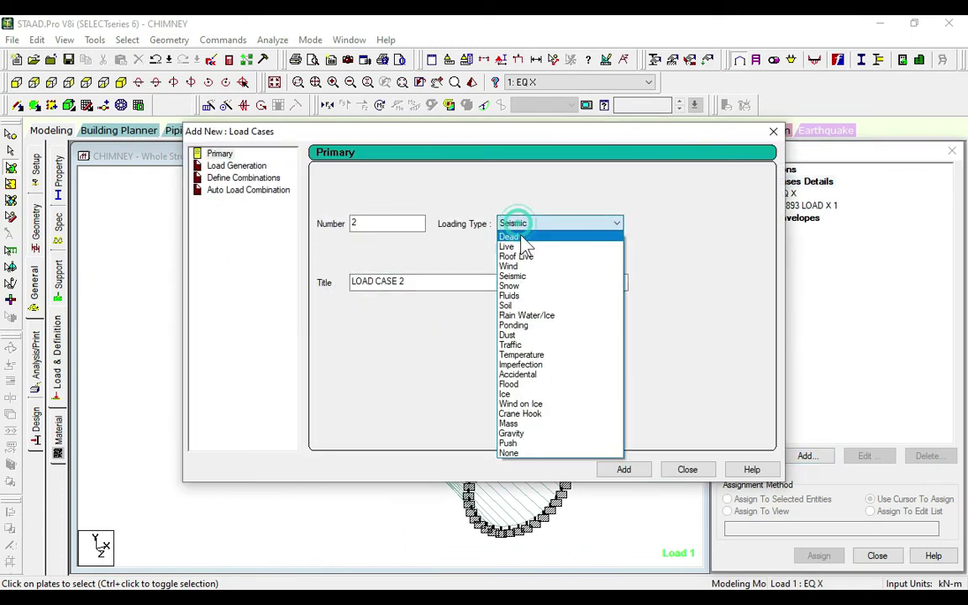
left_click(466, 234)
left_click_drag(428, 283, 261, 292)
type("DL")
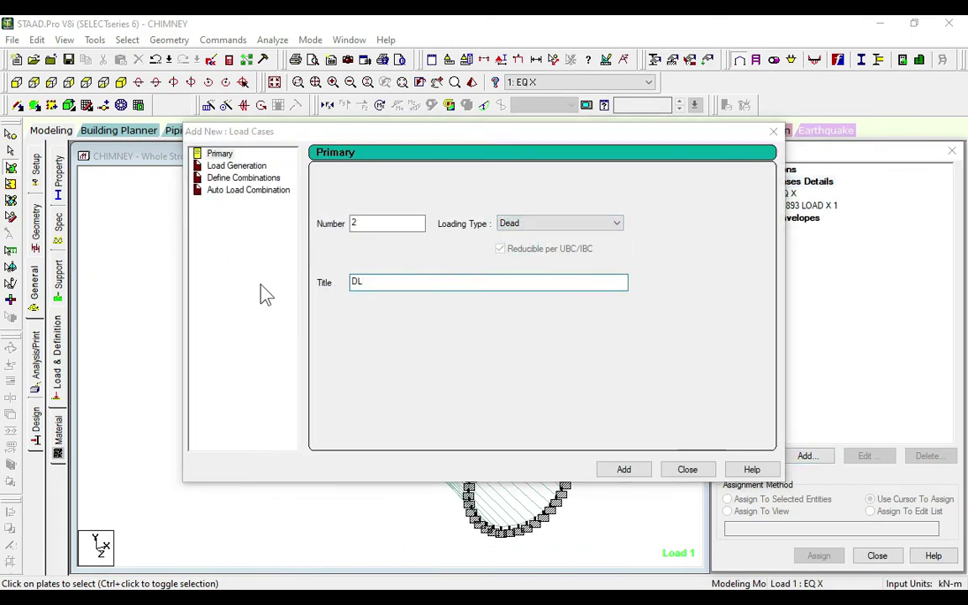
key("Return")
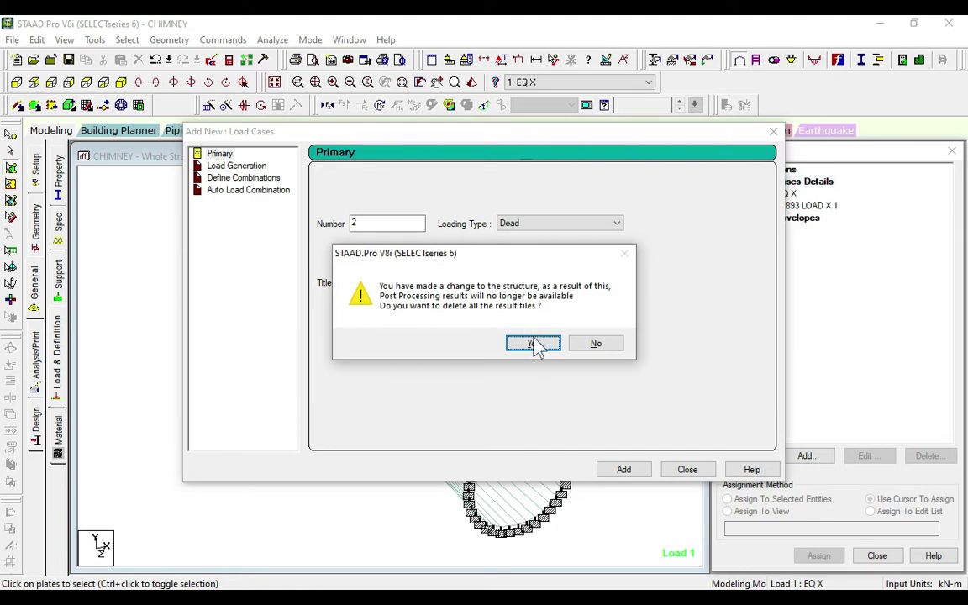
left_click(535, 345)
Step: Add Temperature load case 3 titled TEMP
left_click(546, 225)
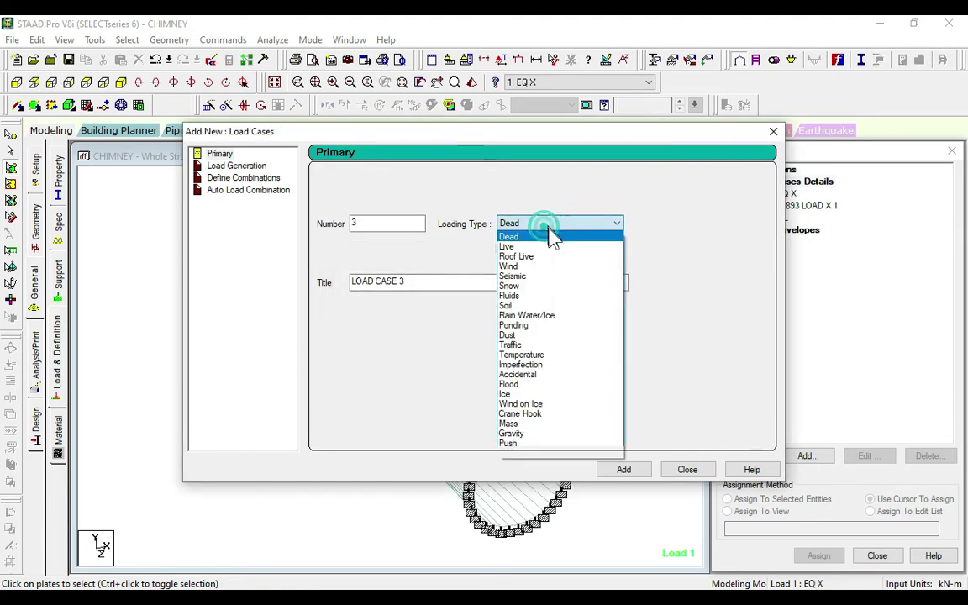
left_click(521, 355)
left_click_drag(413, 282, 233, 307)
type("TEMP")
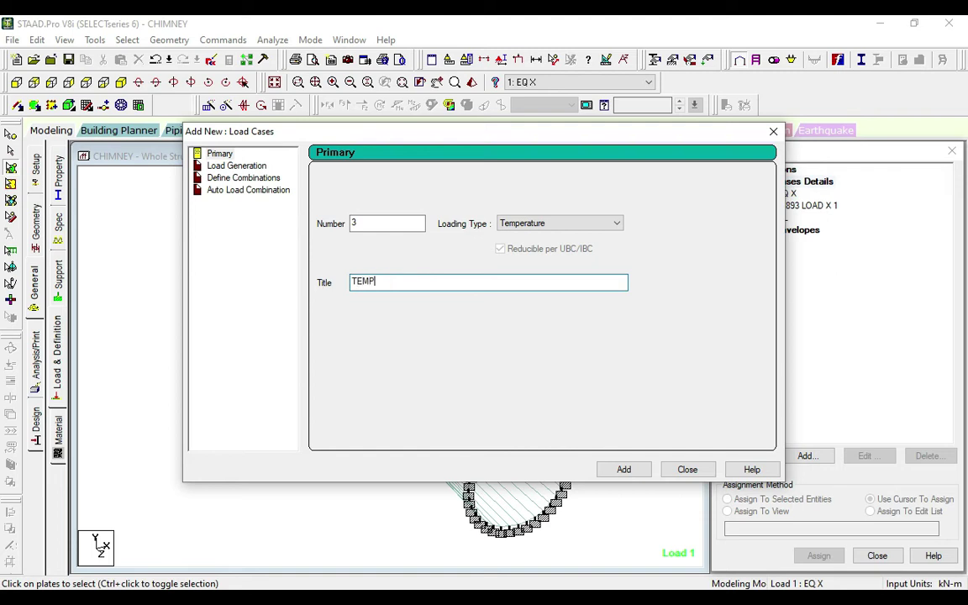
key("Return")
left_click(688, 470)
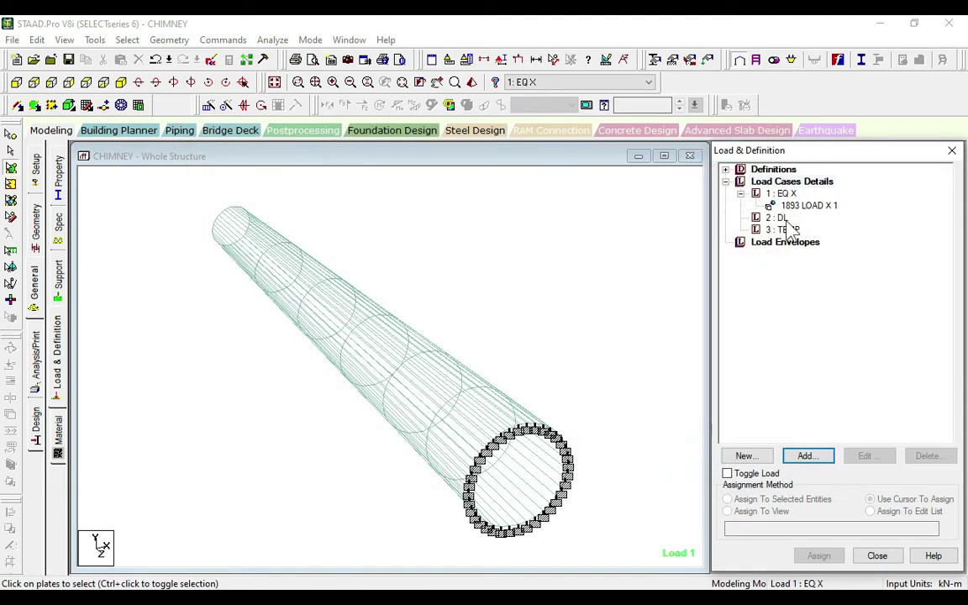
left_click(777, 218)
Step: Assign the DL case's SELFWEIGHT Y -1 load to all plates in view
left_click(819, 458)
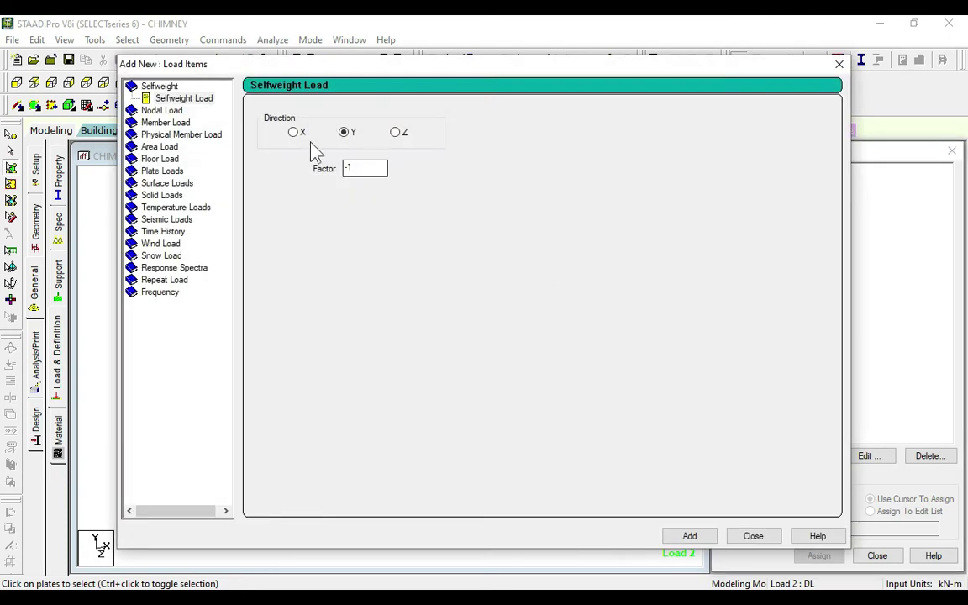
left_click(753, 538)
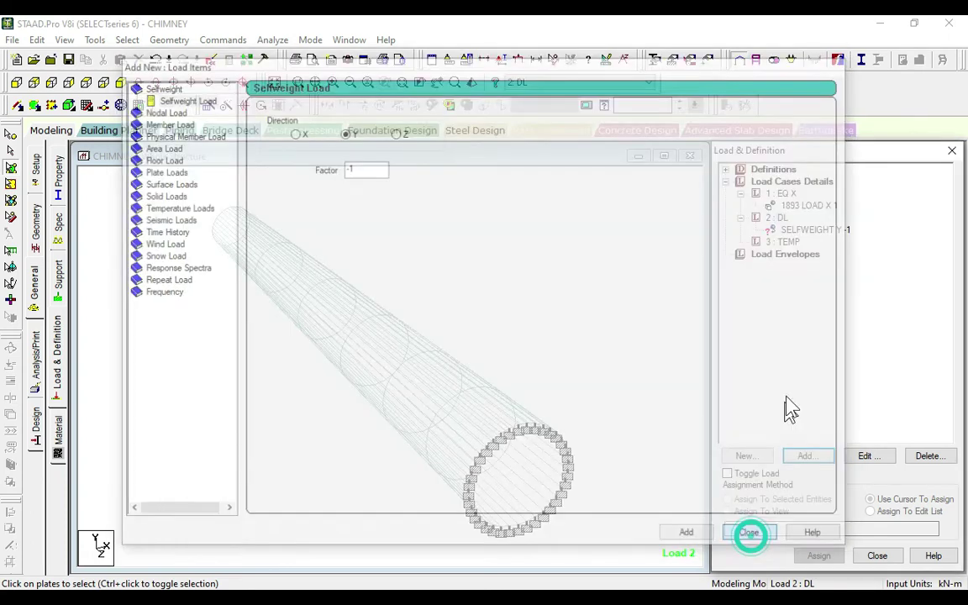
left_click(816, 230)
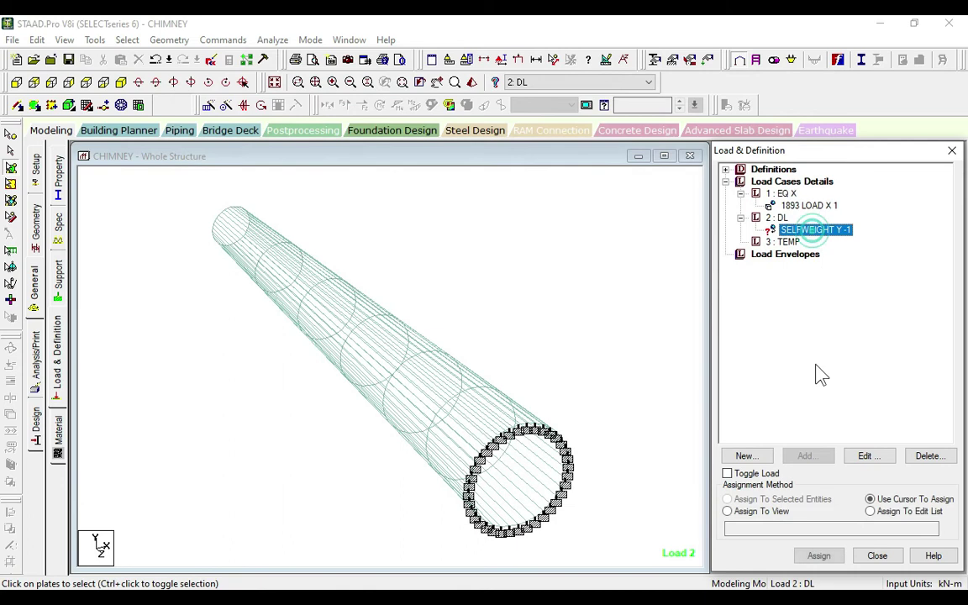
left_click(757, 511)
left_click(819, 556)
left_click(866, 396)
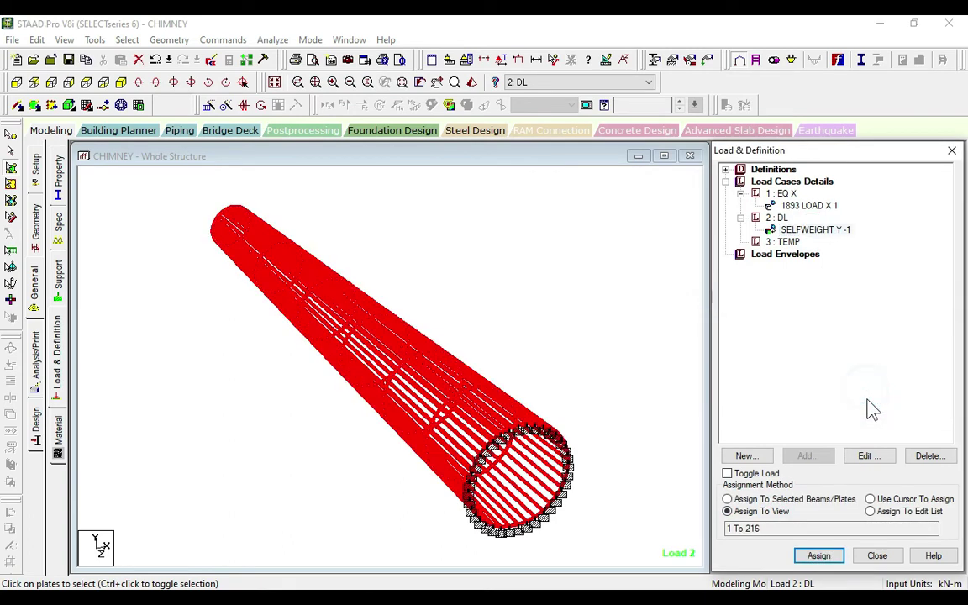
Step: Add a TEMP temperature load of 800, 1600, 2400 and assign it to plates 1–216
left_click(782, 242)
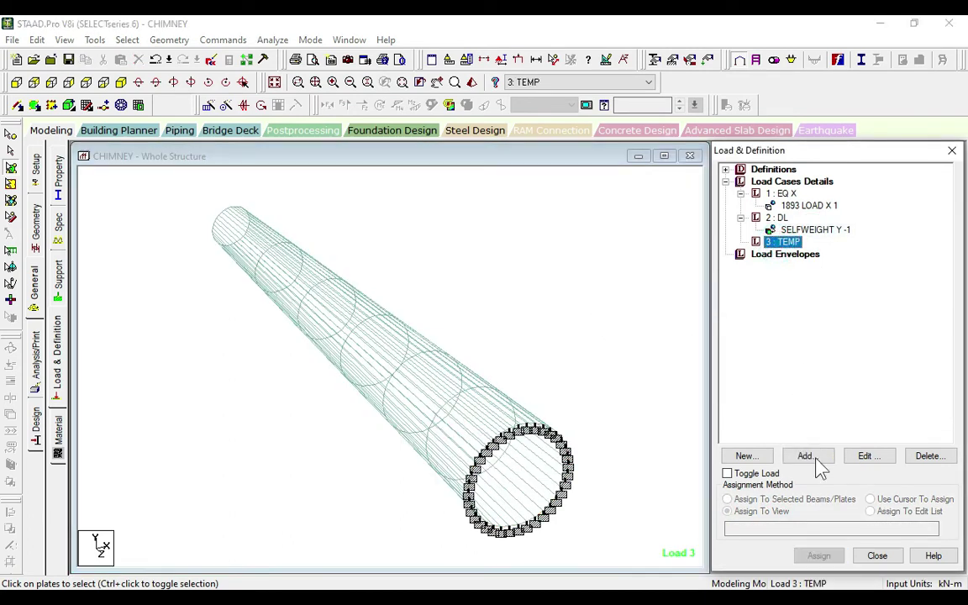
left_click(807, 456)
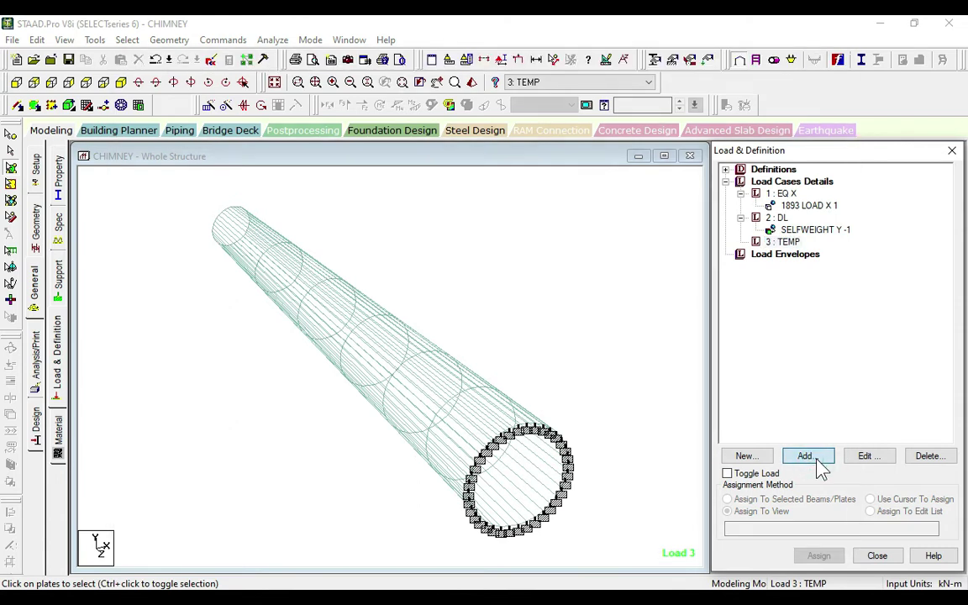
left_click(817, 462)
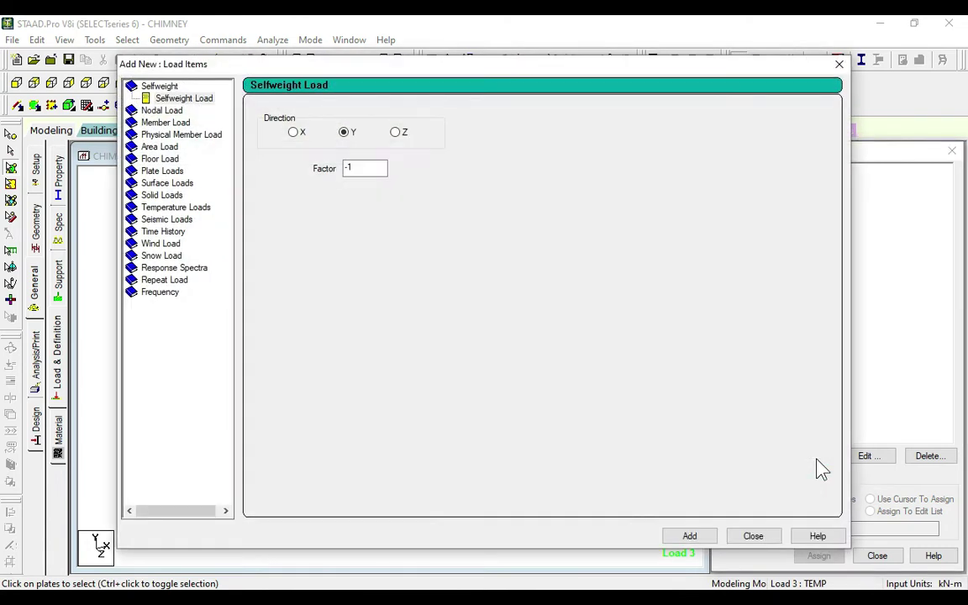
left_click(172, 208)
double_click(385, 133)
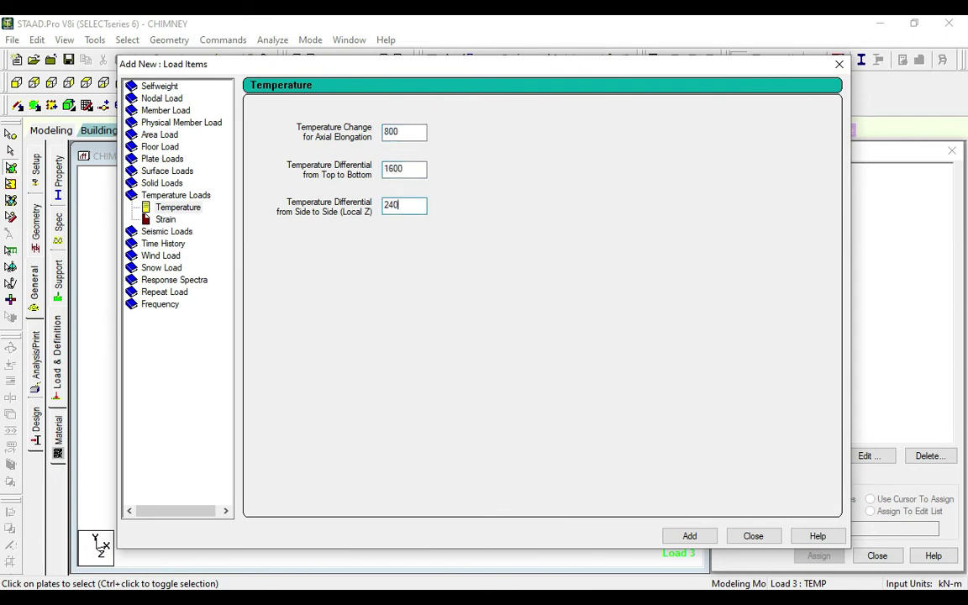
left_click(706, 536)
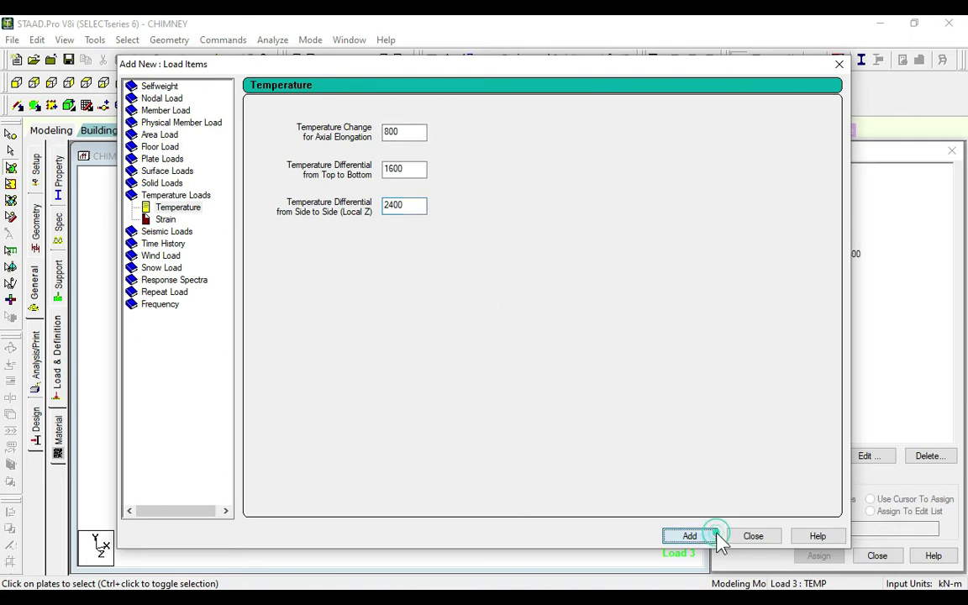
left_click(750, 538)
left_click(798, 254)
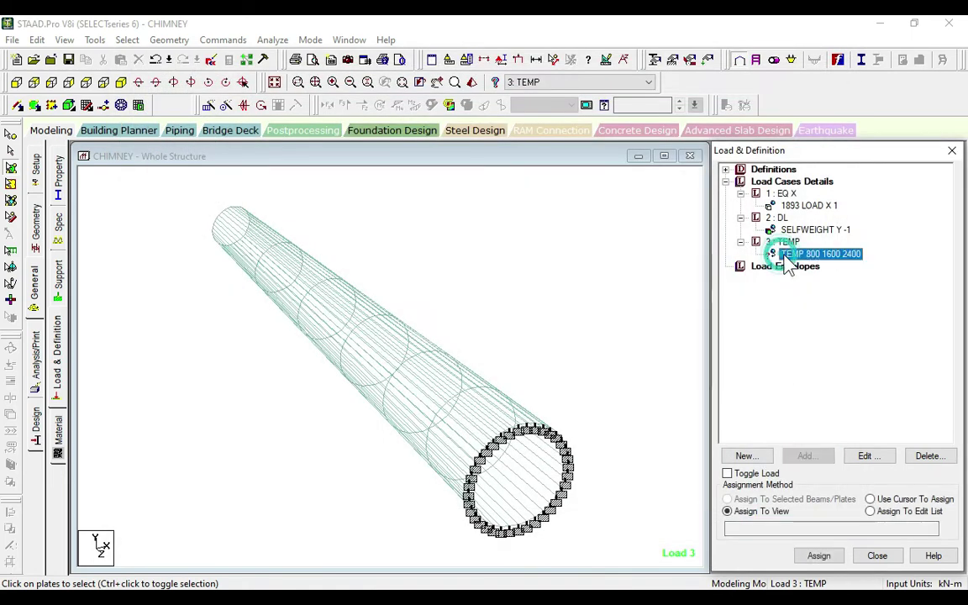
left_click(819, 555)
left_click(865, 395)
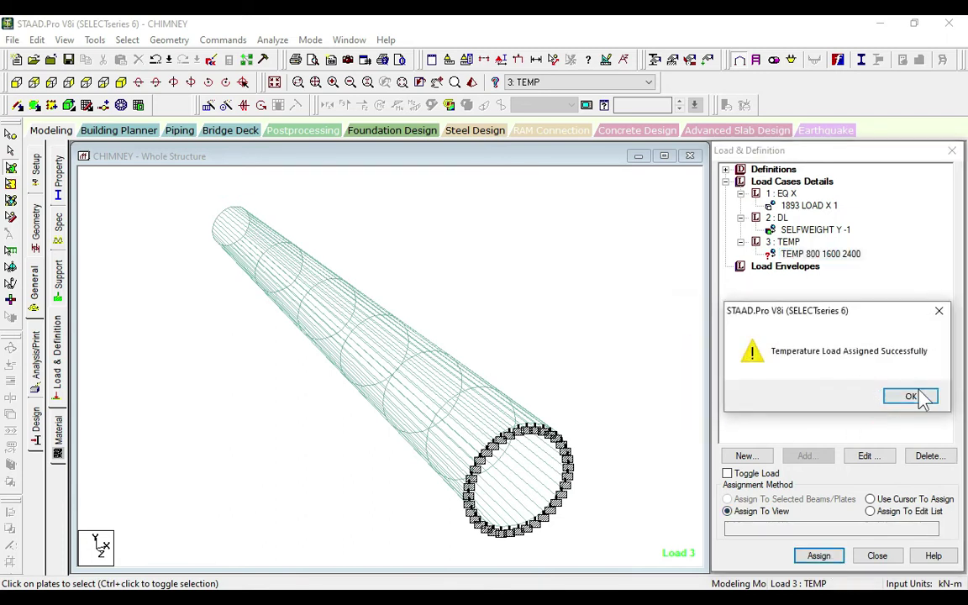
left_click(915, 396)
Step: Check the chimney in front view, then return to the isometric view
left_click(510, 334)
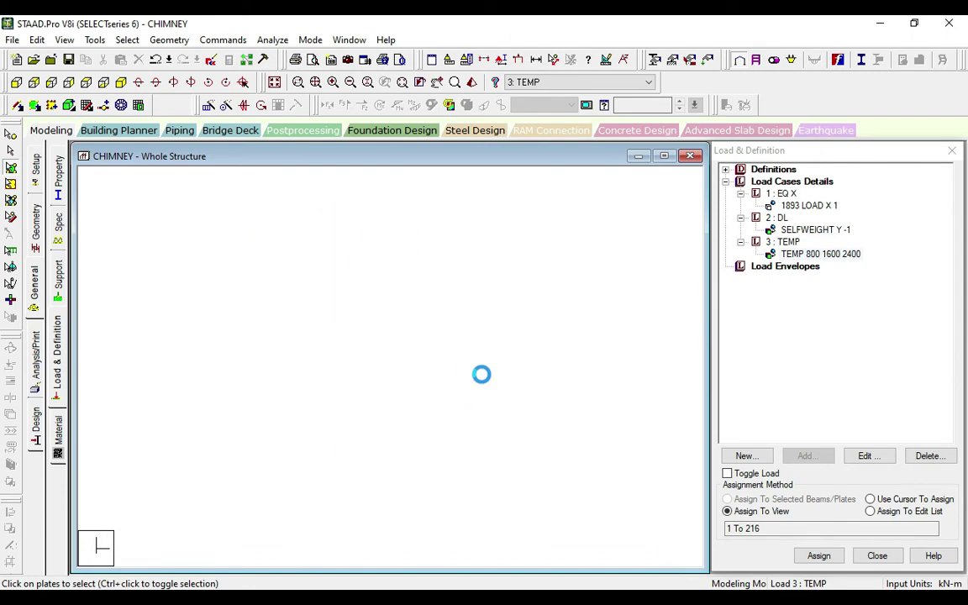
left_click(74, 83)
scroll(362, 383, "up", 3)
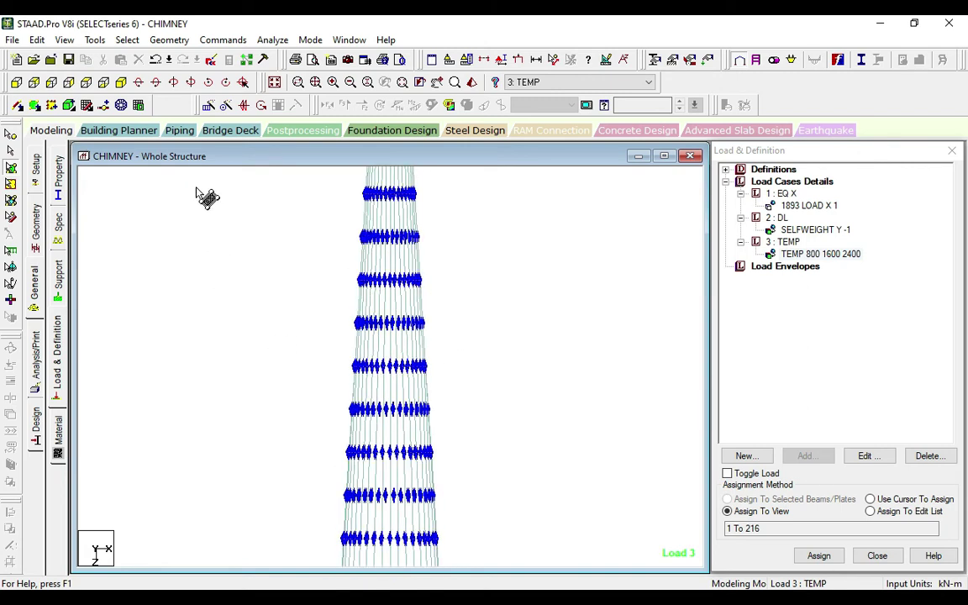
left_click(274, 84)
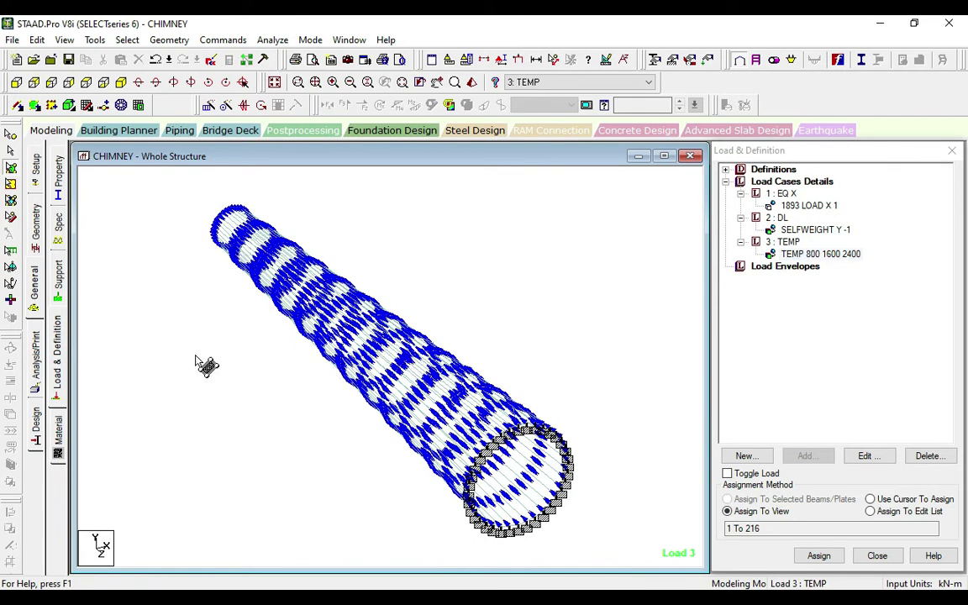
Step: Add a second Perform Analysis command
left_click(35, 353)
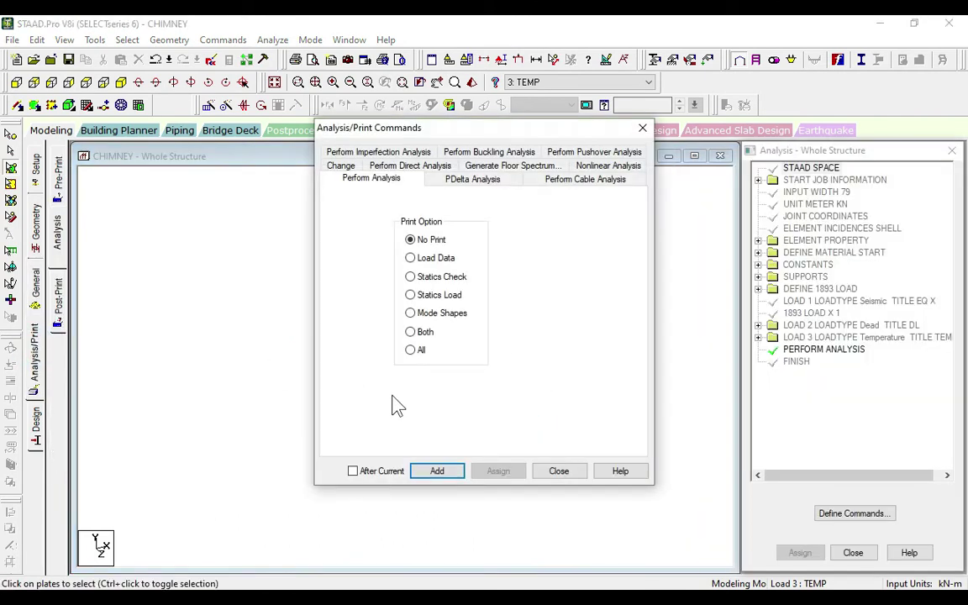
left_click(437, 471)
left_click(558, 472)
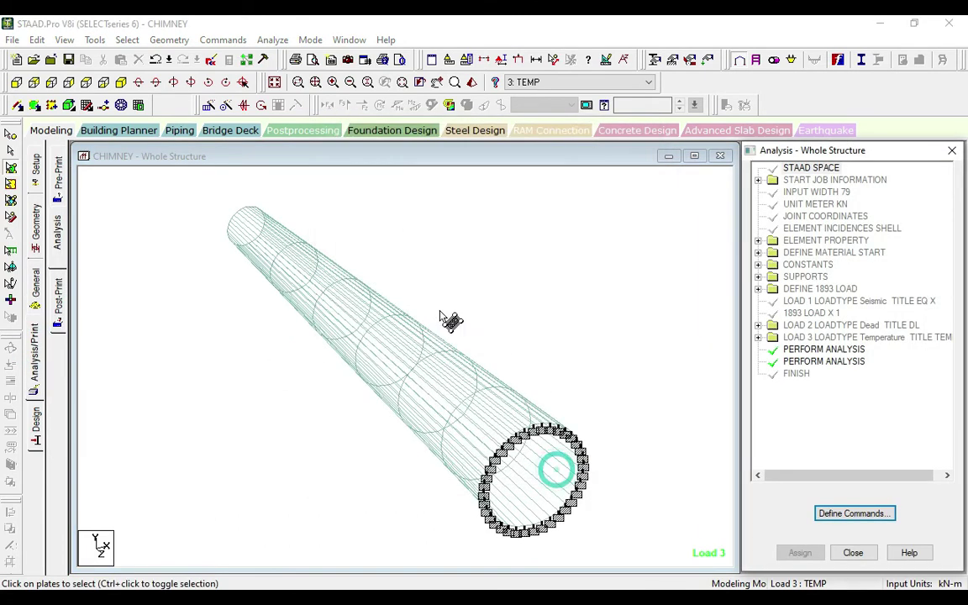
Step: Save and rerun the analysis, choosing to go to post-processing afterwards
left_click(272, 40)
left_click(281, 57)
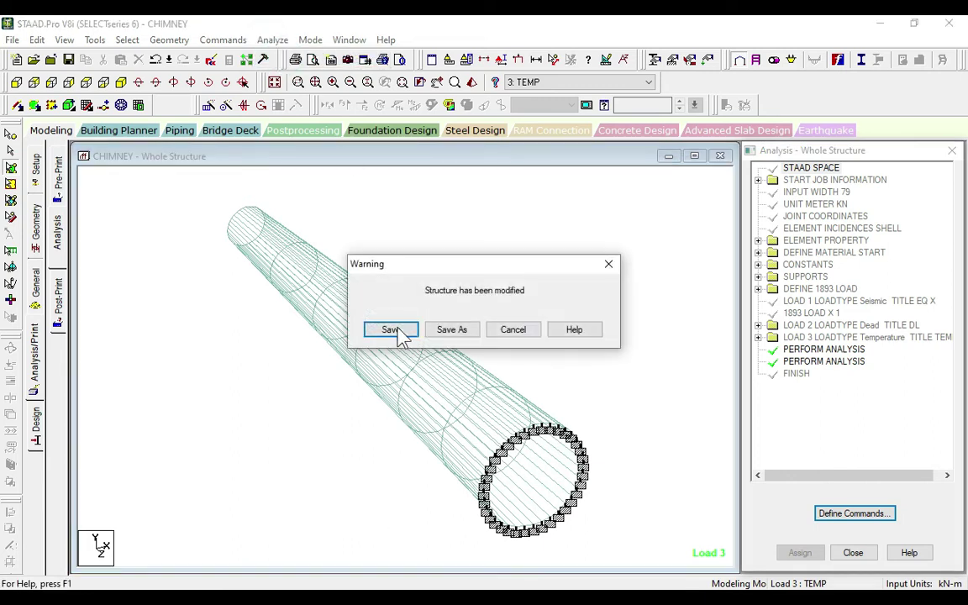
left_click(395, 329)
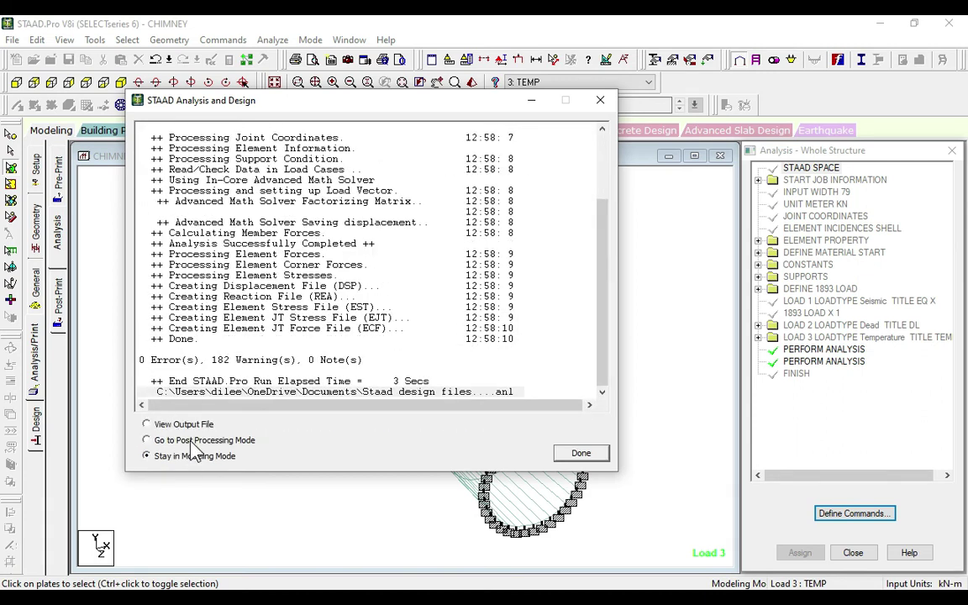
left_click(153, 440)
left_click(578, 453)
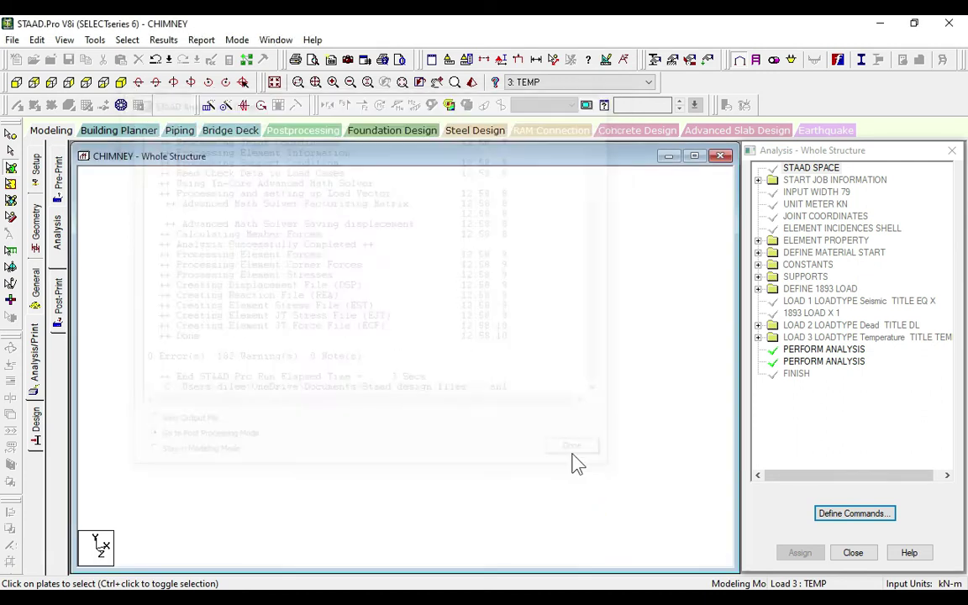
Step: Open post-processing and display the chimney's deflected shape
left_click(516, 433)
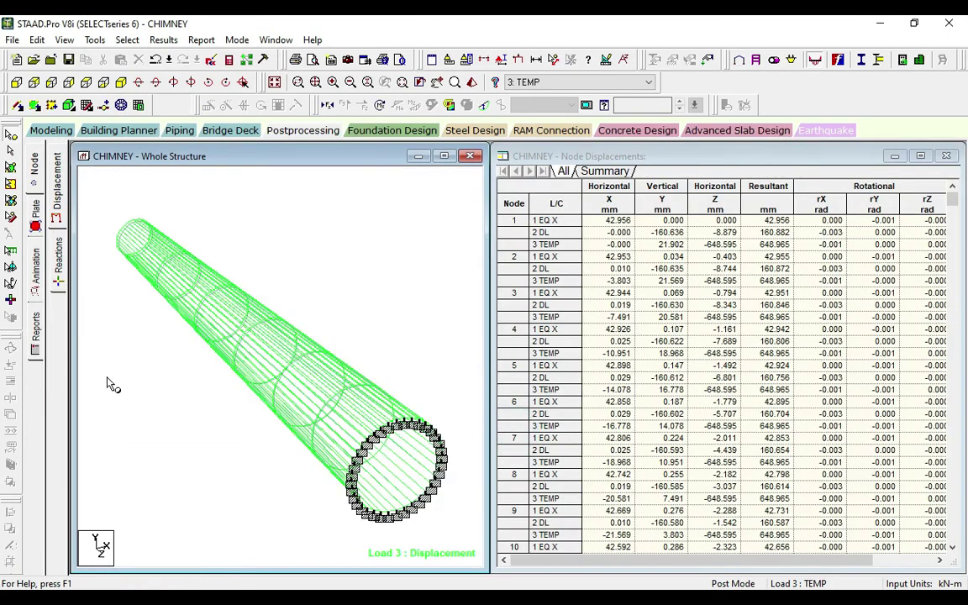
left_click(37, 268)
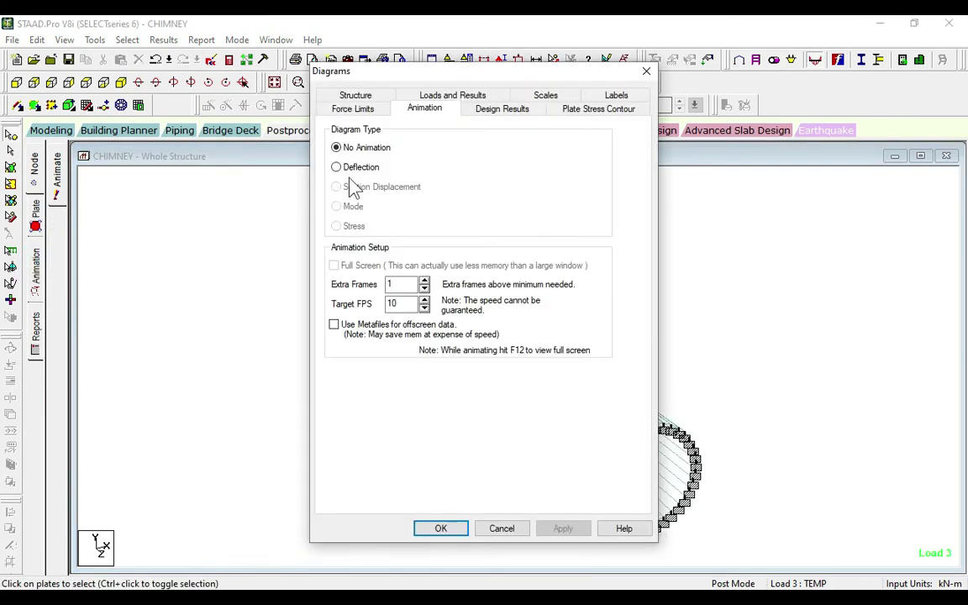
left_click(355, 168)
left_click(446, 530)
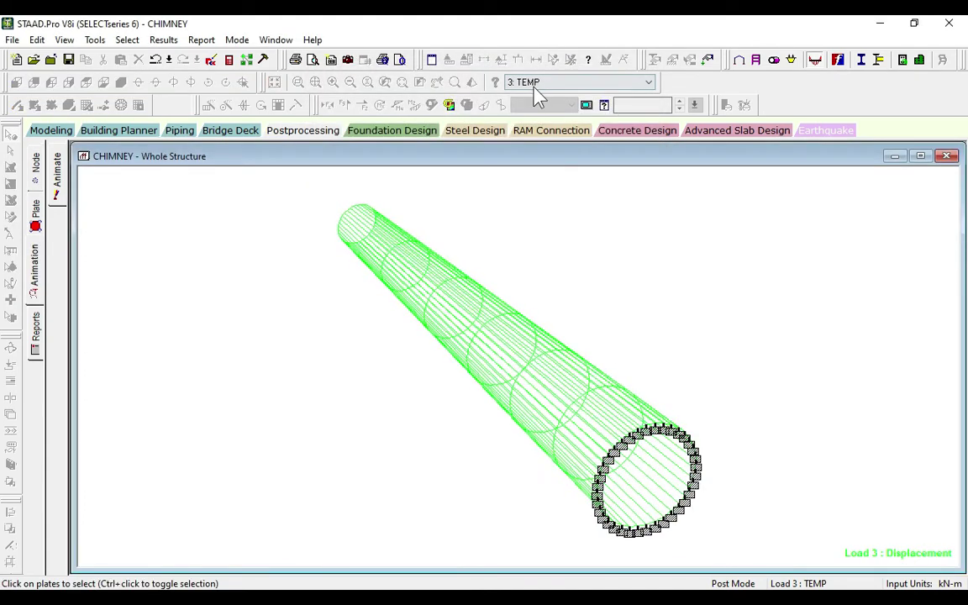
Step: Show results for load case 1 EQ X, then 2 DL, and open plate stress contours
left_click(540, 83)
left_click(529, 93)
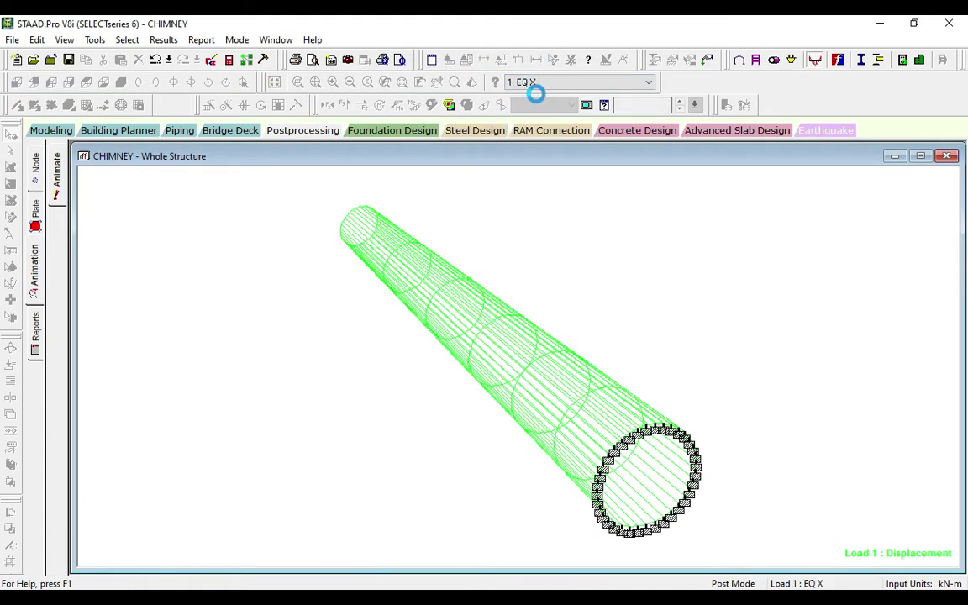
left_click(560, 83)
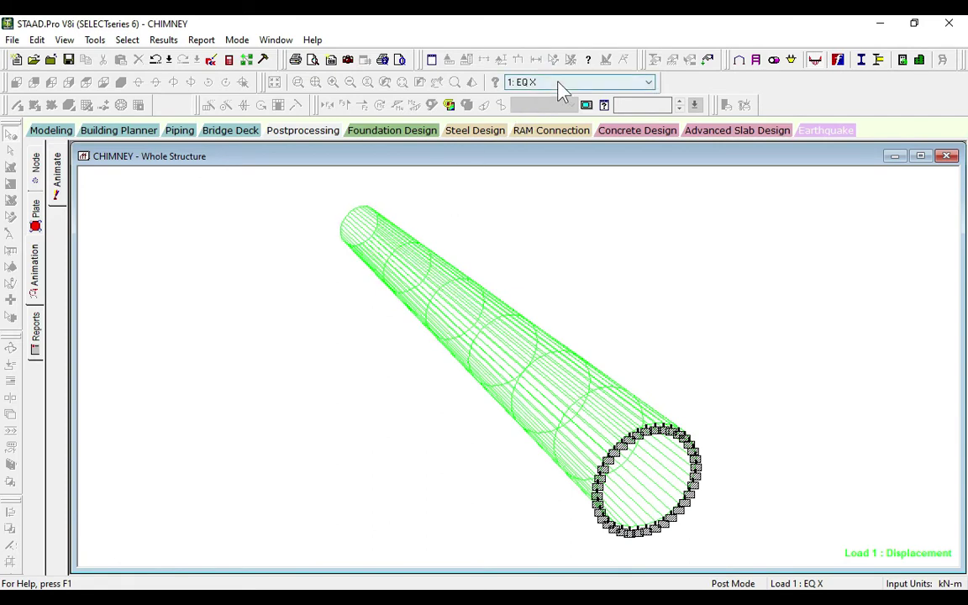
left_click(553, 106)
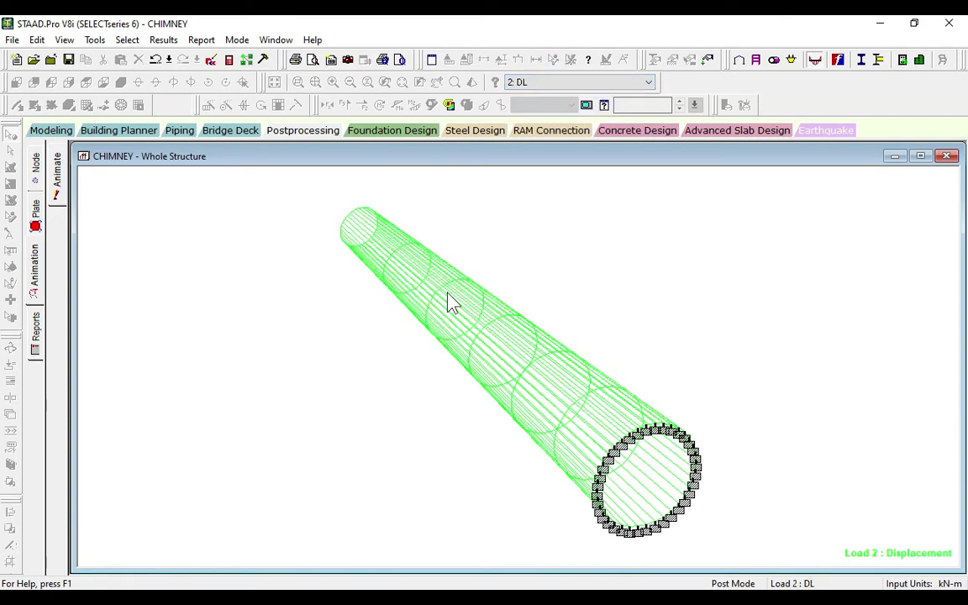
left_click(35, 205)
Step: Plot Max Absolute plate stress contours on the chimney
left_click(430, 159)
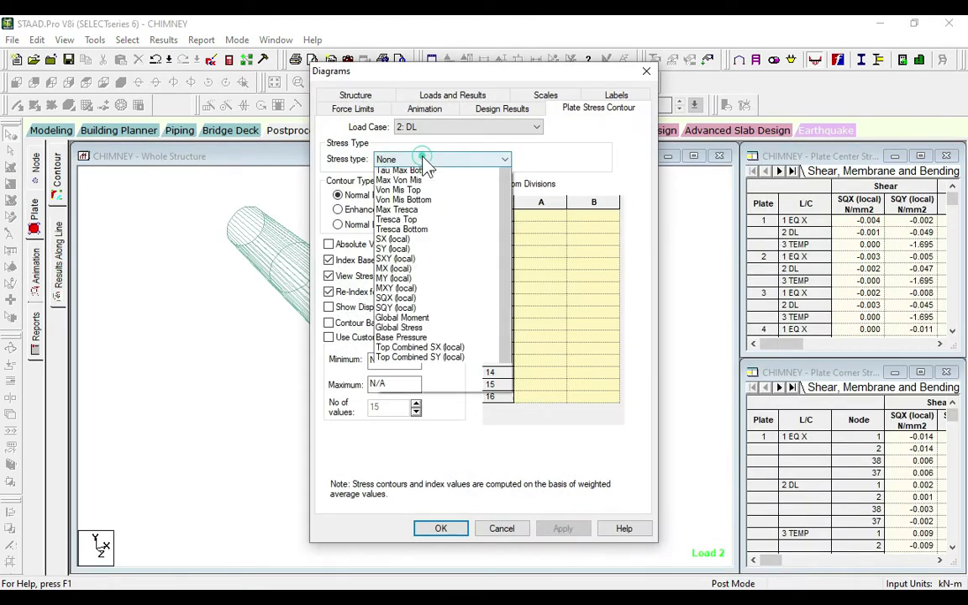
left_click(402, 177)
left_click(435, 529)
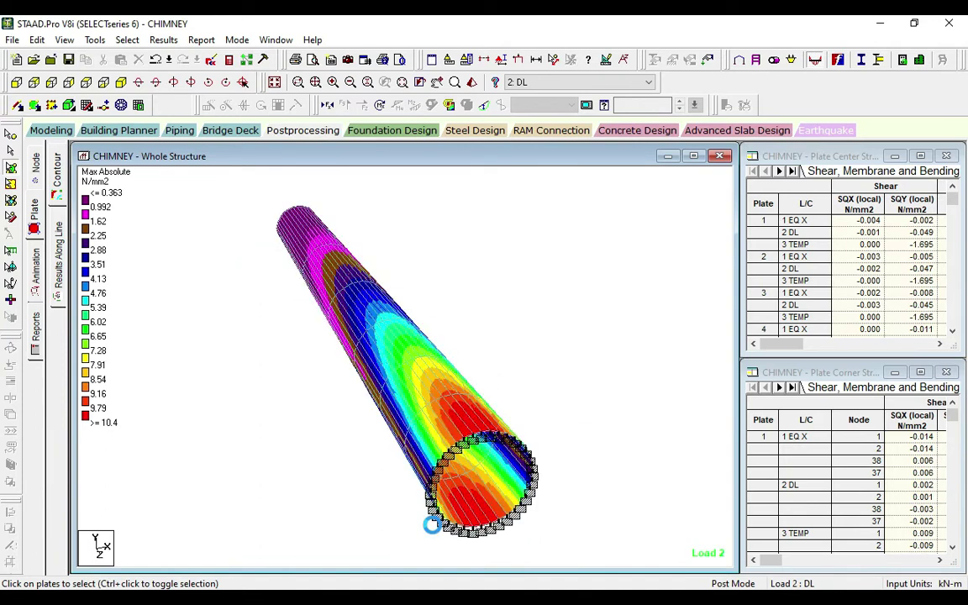
Step: Inspect the stress contours from front, back, top and isometric views
left_click(86, 82)
left_click(104, 83)
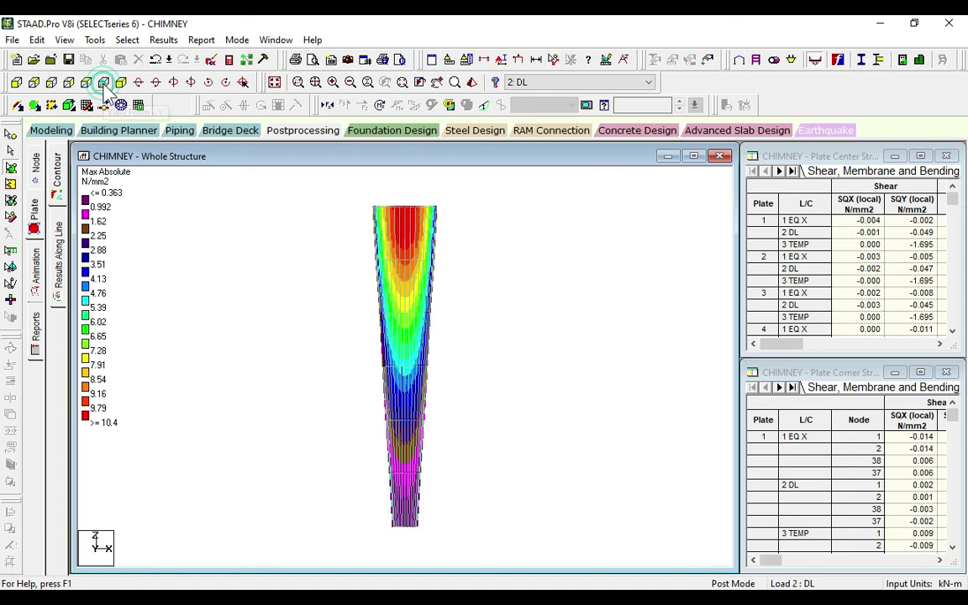
left_click(52, 83)
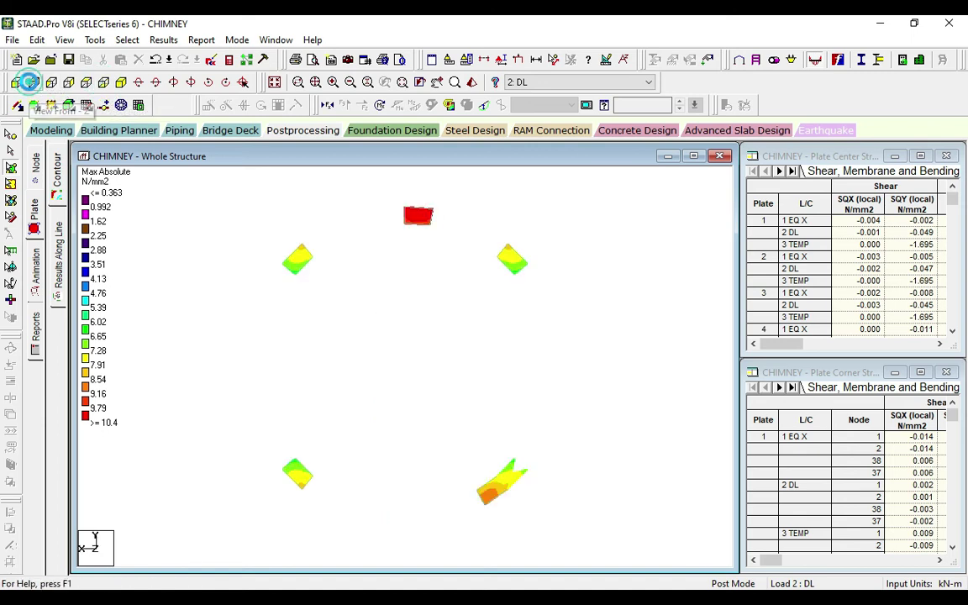
left_click(121, 81)
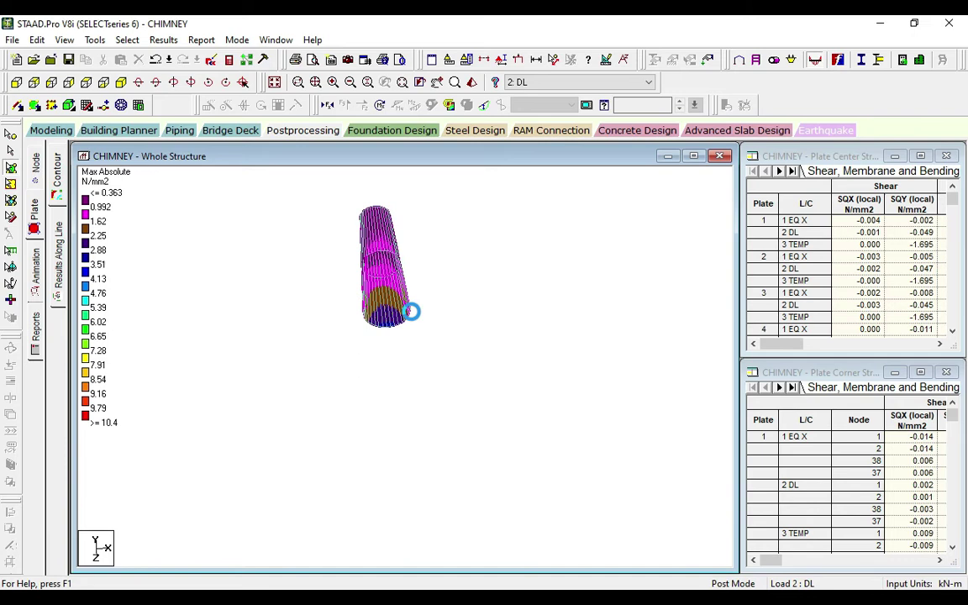
Step: Switch the contour load case to 1: EQ X, then to 3: TEMP
left_click(530, 84)
left_click(525, 93)
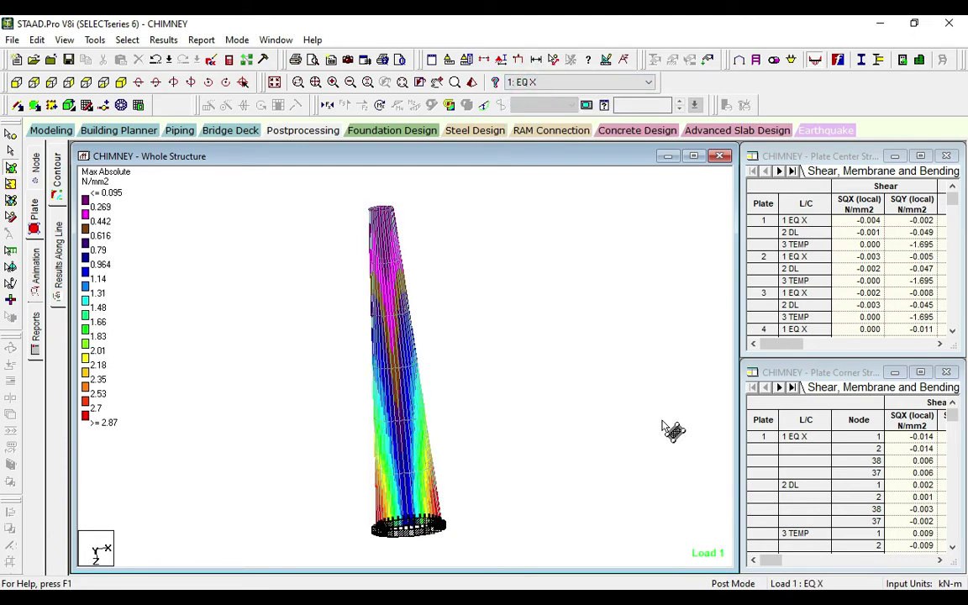
left_click(553, 83)
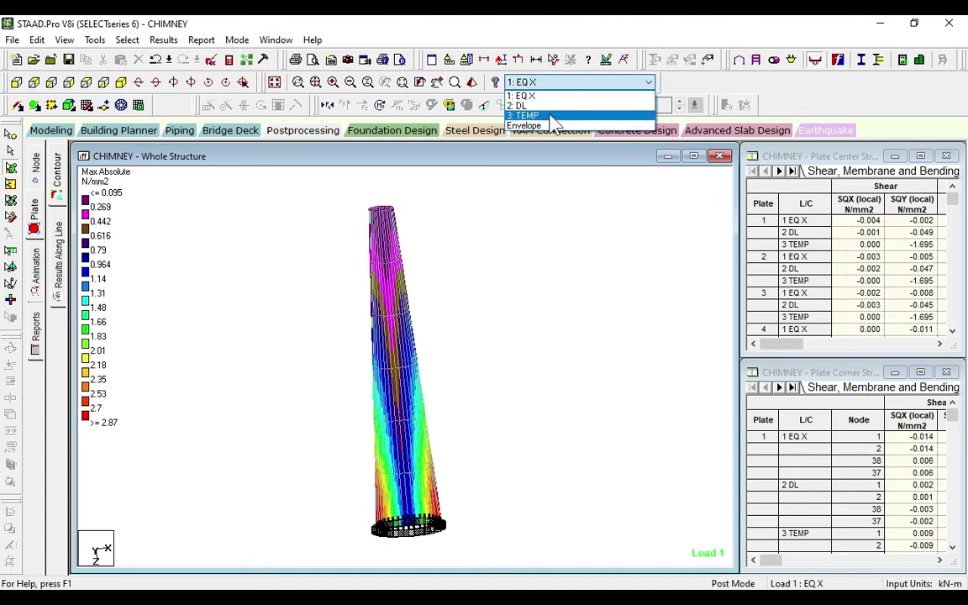
left_click(530, 112)
Step: Animate the Max Absolute plate stresses on the chimney
left_click(36, 271)
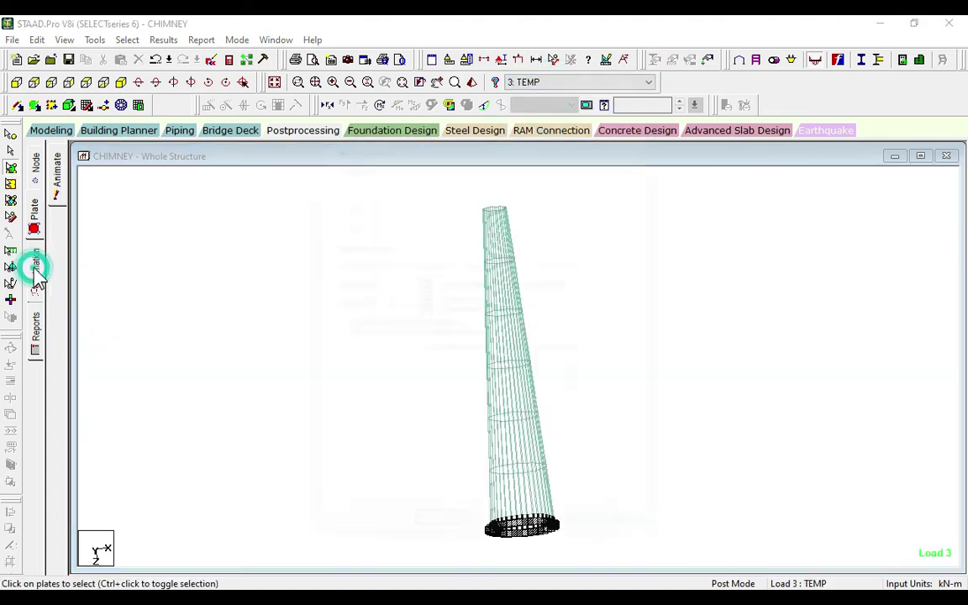
left_click(580, 107)
left_click(393, 161)
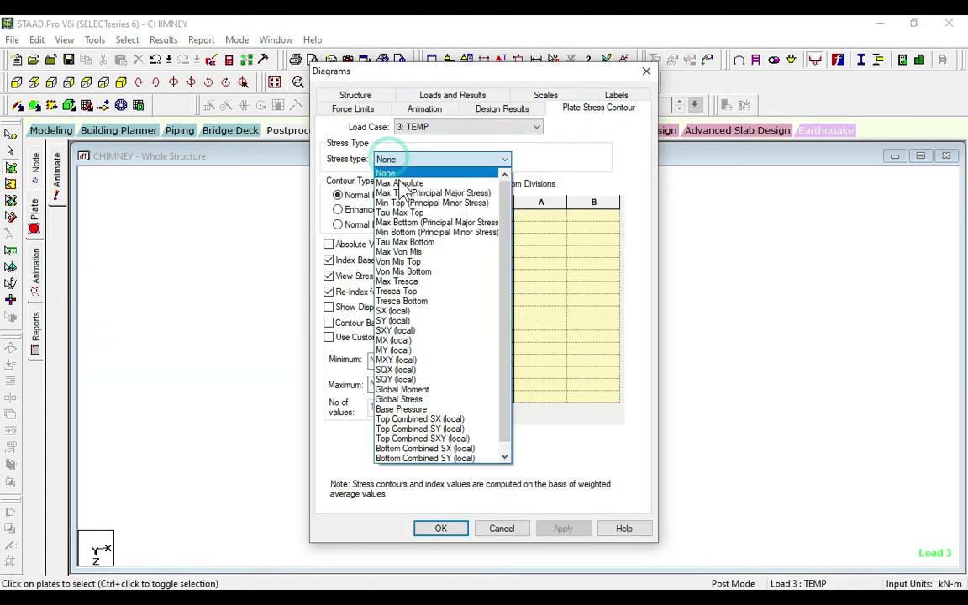
left_click(401, 184)
left_click(424, 110)
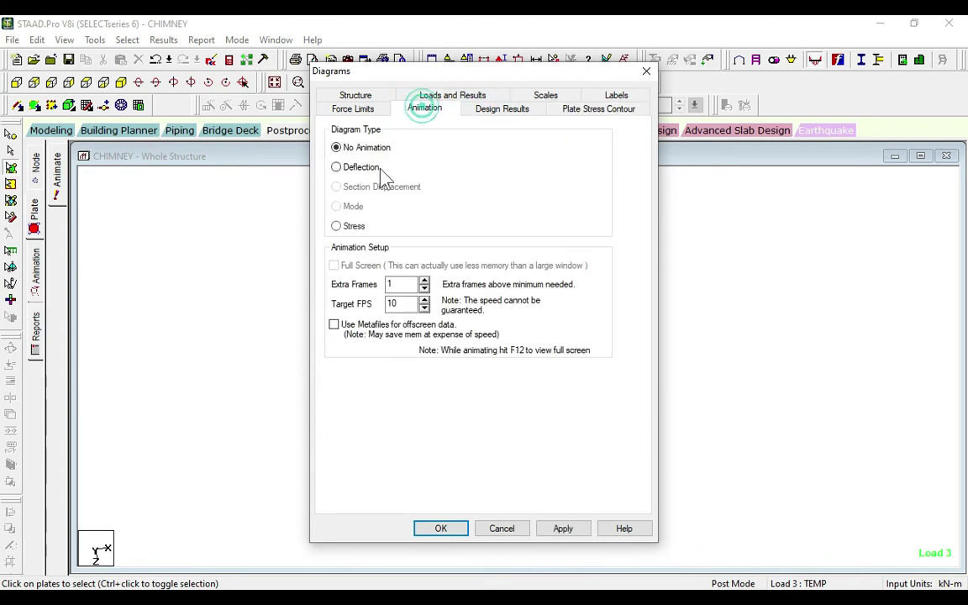
left_click(337, 226)
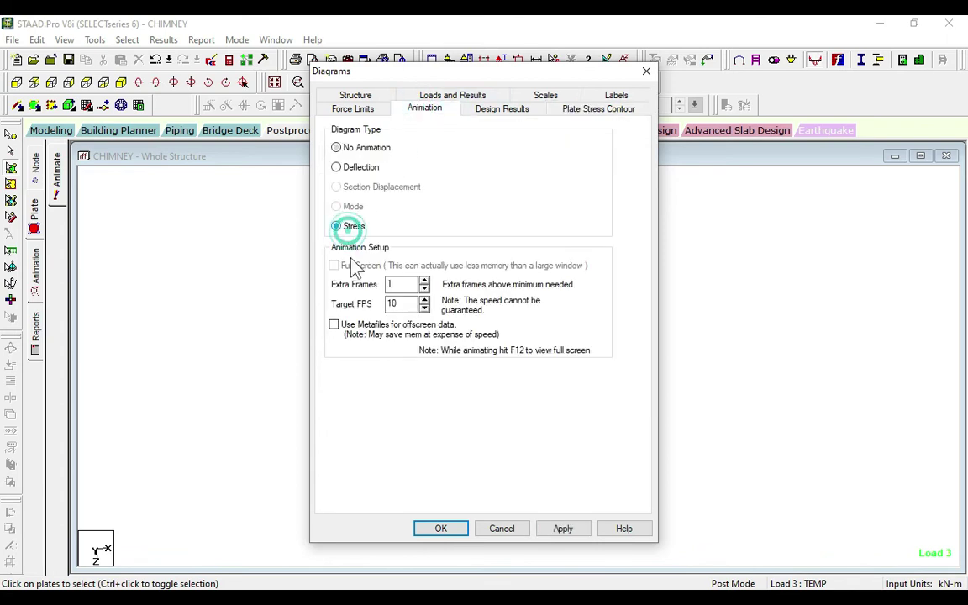
left_click(461, 530)
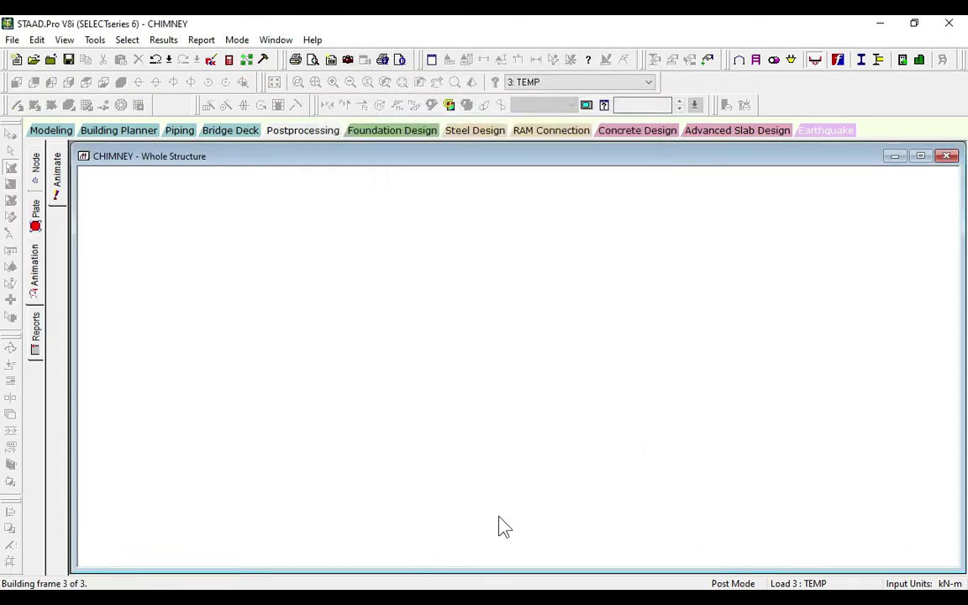
Step: Show the results for load cases 1 EQ X and 2 DL, then return to Modeling mode
left_click(534, 81)
left_click(535, 95)
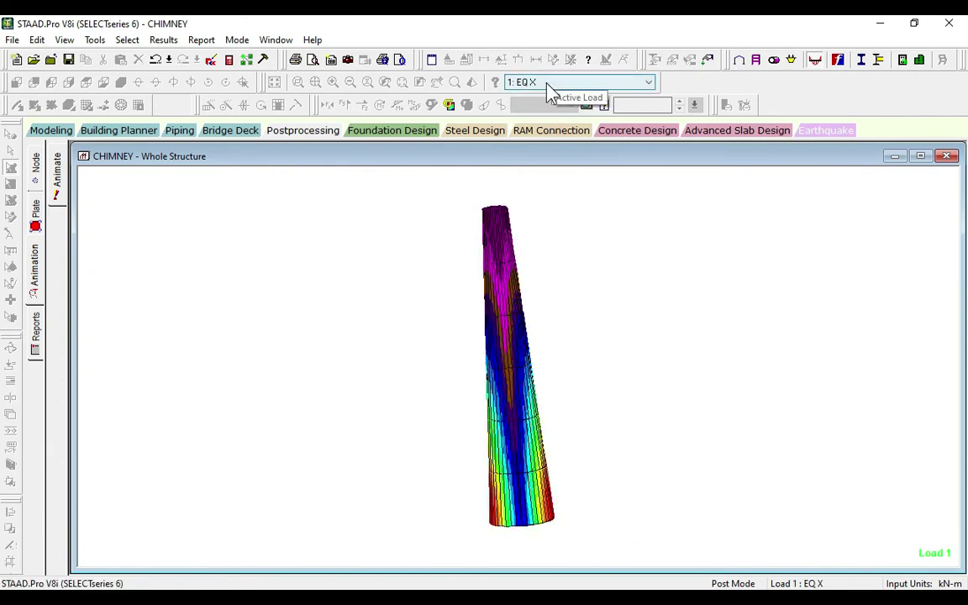
left_click(546, 83)
left_click(551, 106)
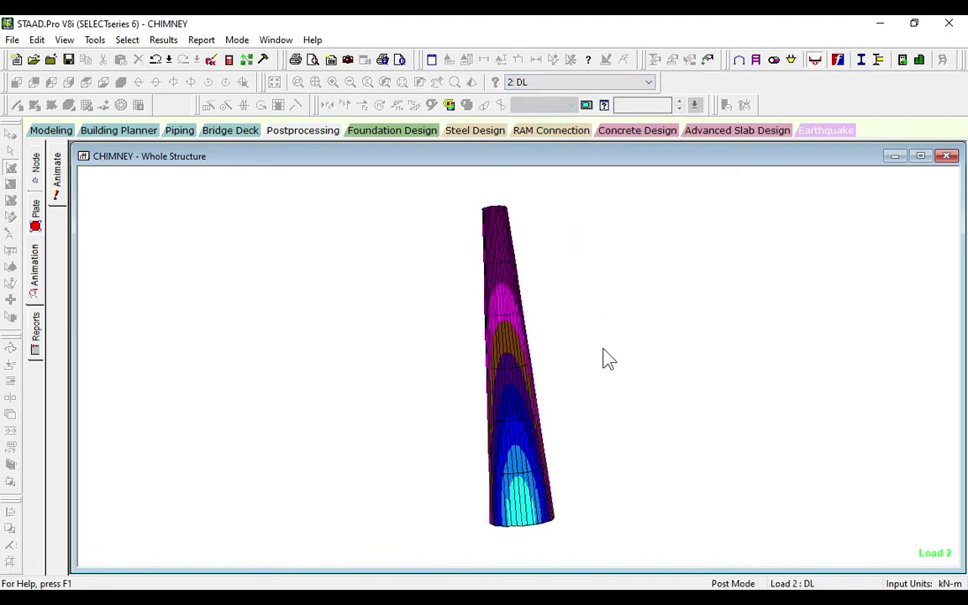
left_click(59, 130)
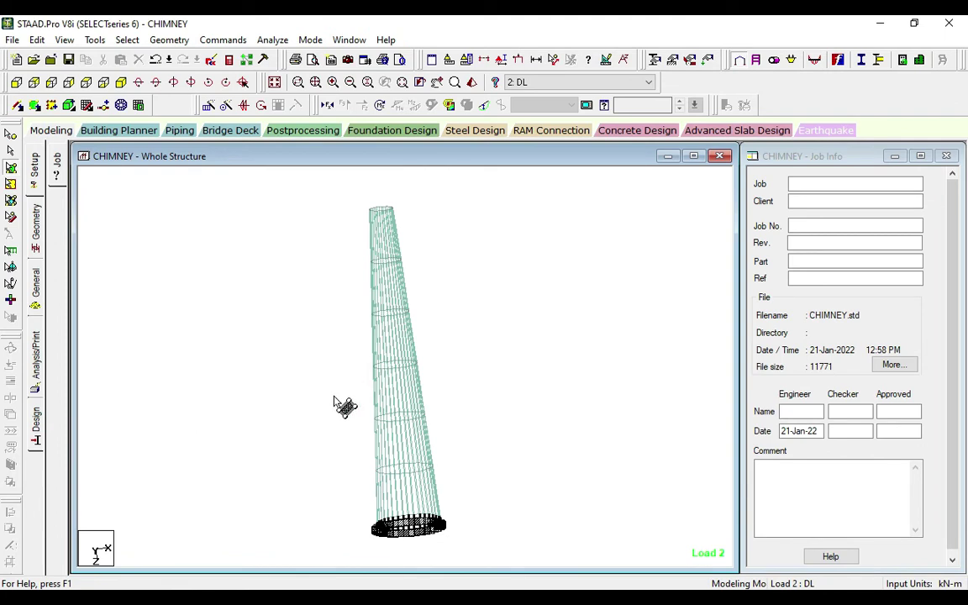
Step: Rotate the chimney in a rendered 3D view, then bring up the Concrete design settings
left_click(474, 82)
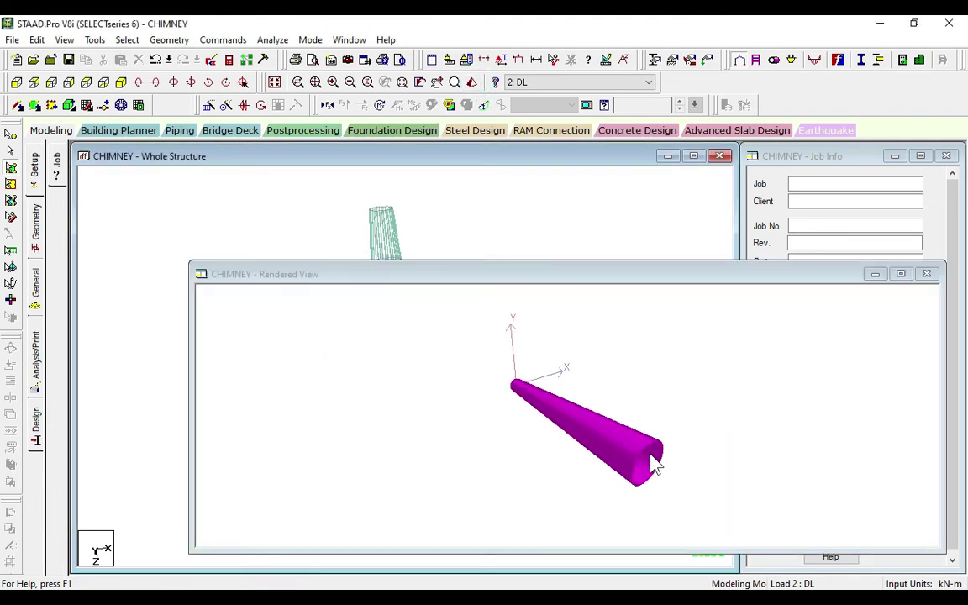
left_click_drag(653, 465, 437, 403)
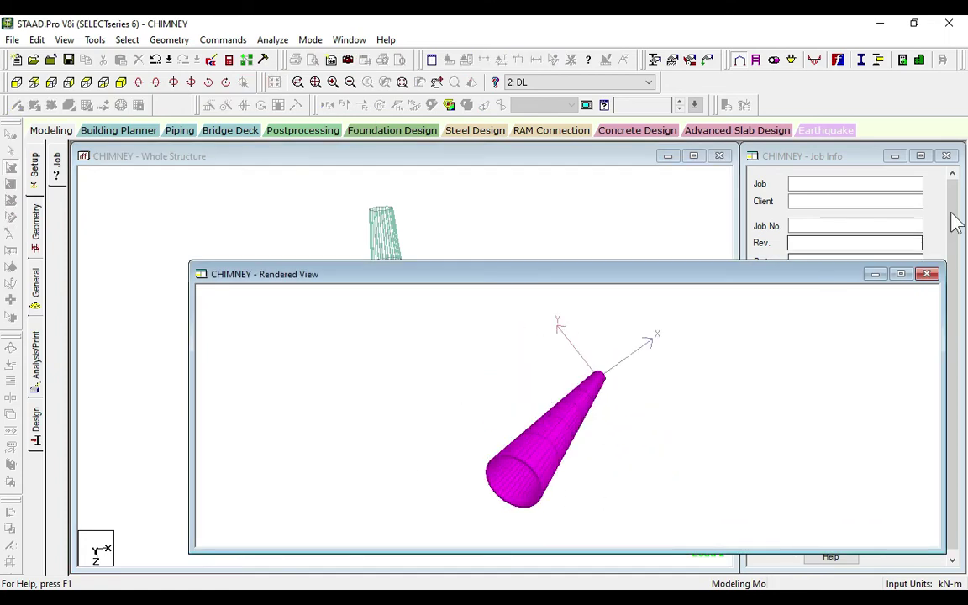
left_click(927, 274)
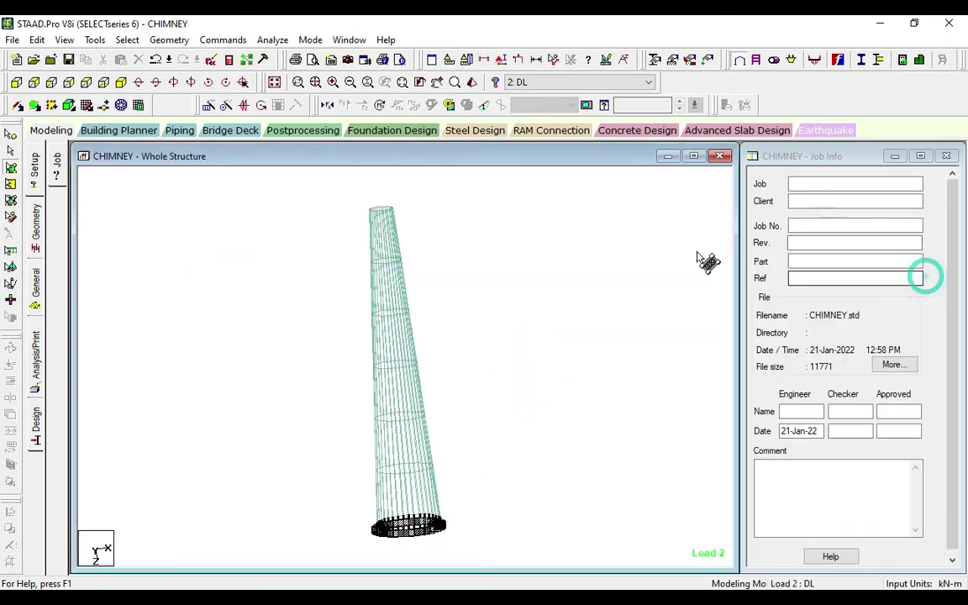
left_click(35, 425)
left_click(59, 235)
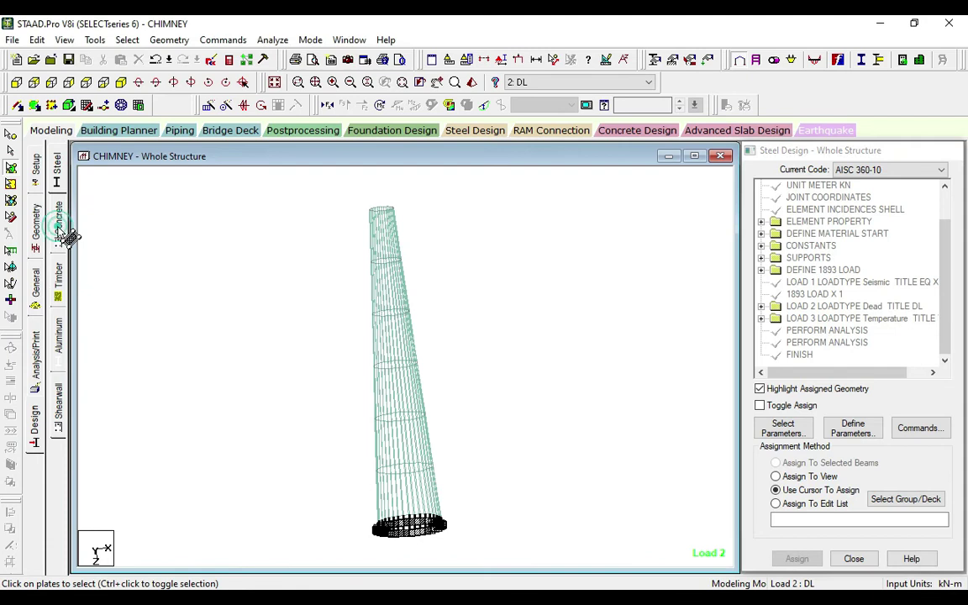
Step: Choose the IS456 code and select Fc and Fymain as design parameters
left_click(898, 171)
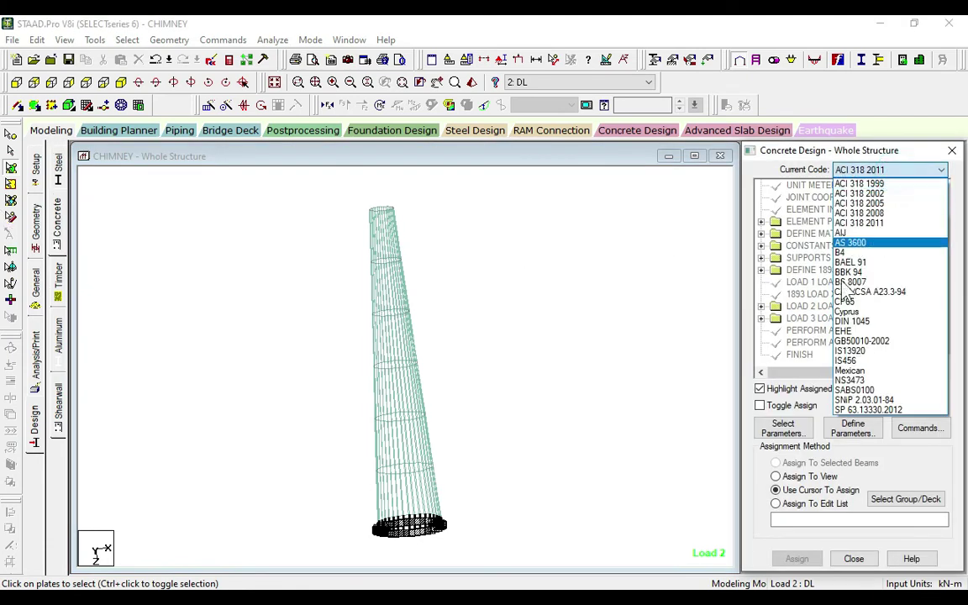
left_click(840, 362)
left_click(780, 429)
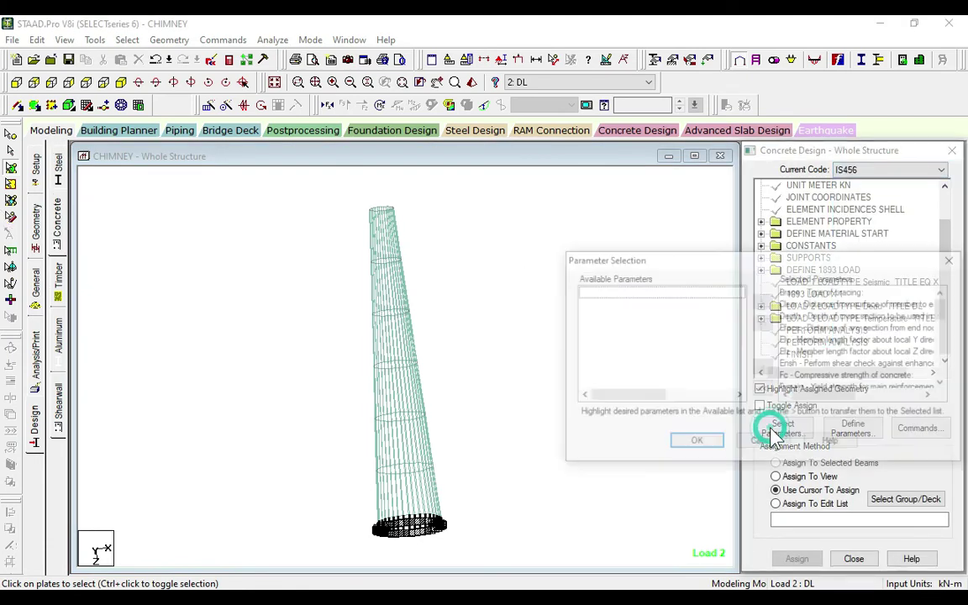
left_click(763, 390)
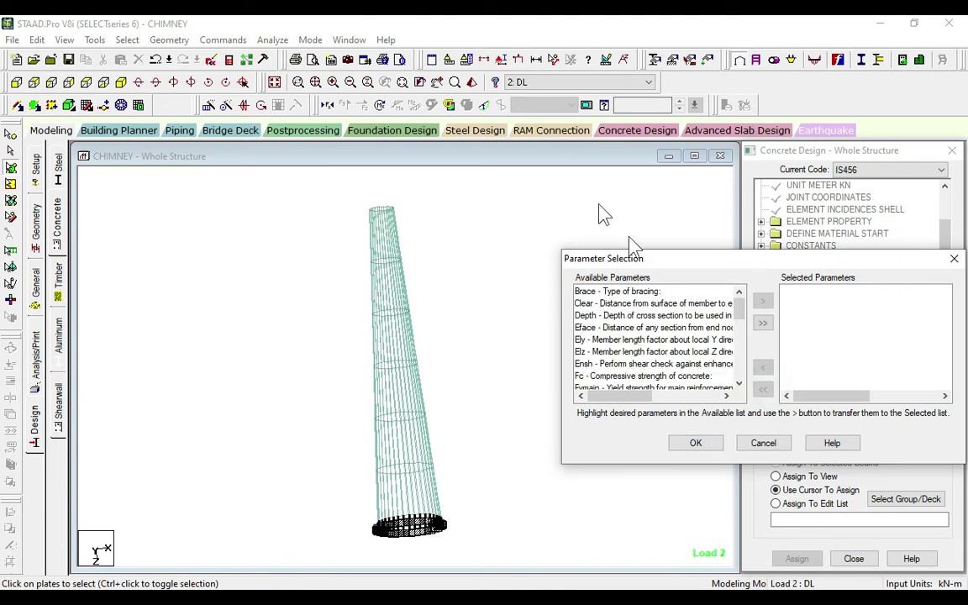
scroll(656, 356, "down", 2)
double_click(624, 352)
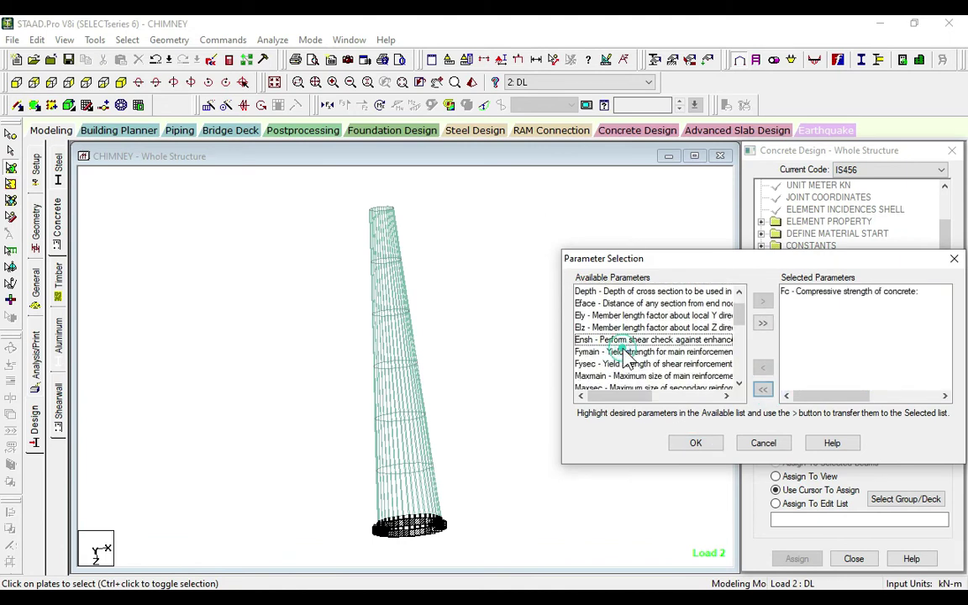
double_click(627, 352)
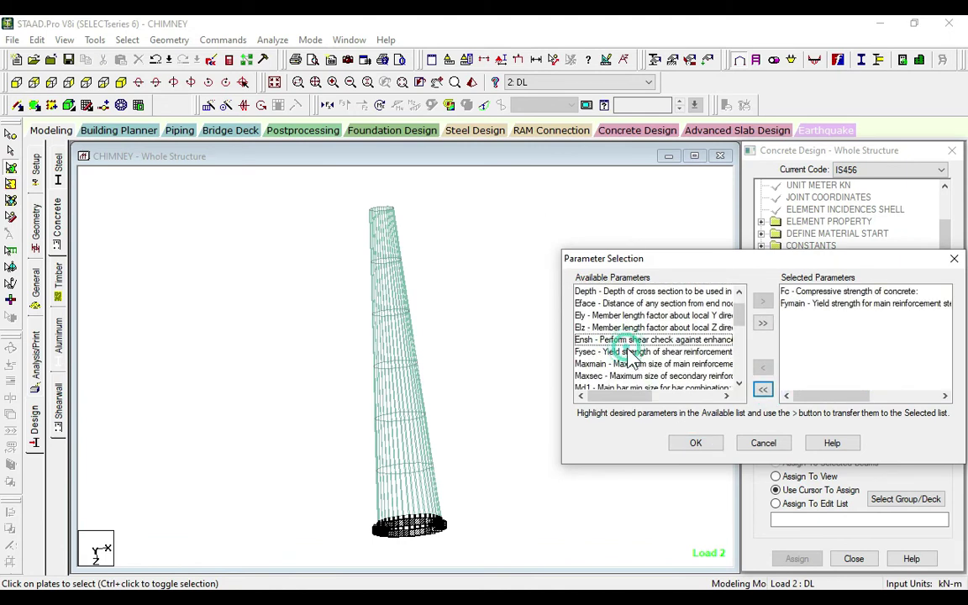
left_click(699, 444)
Step: Set FC to 450000 and FYMAIN to 550000
left_click(852, 429)
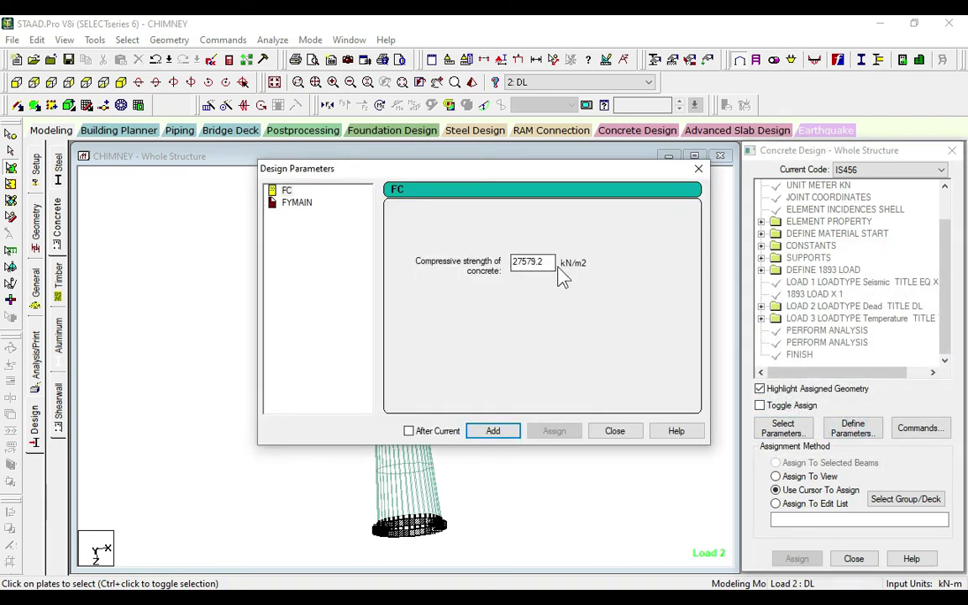
left_click_drag(554, 263, 487, 273)
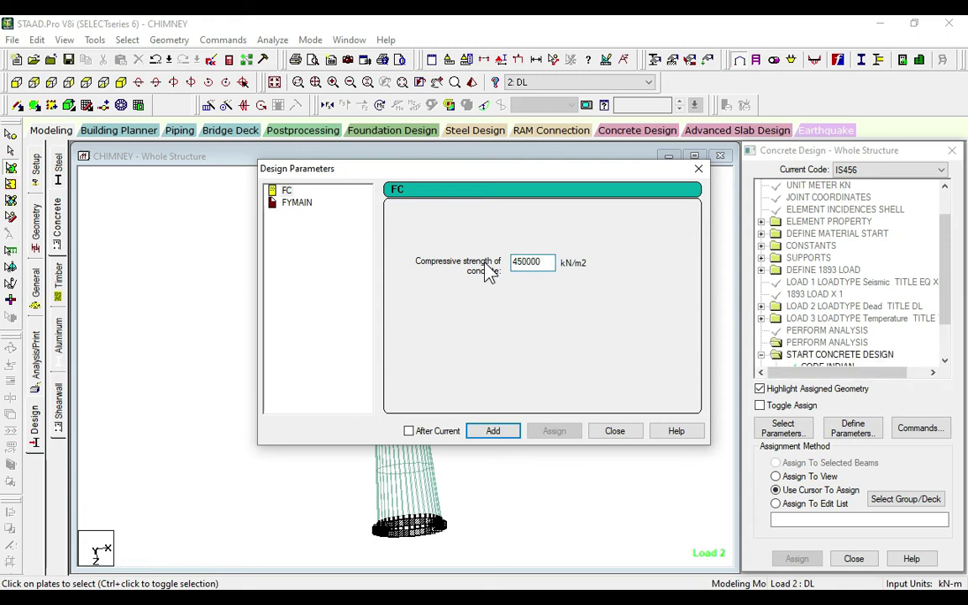
left_click(299, 206)
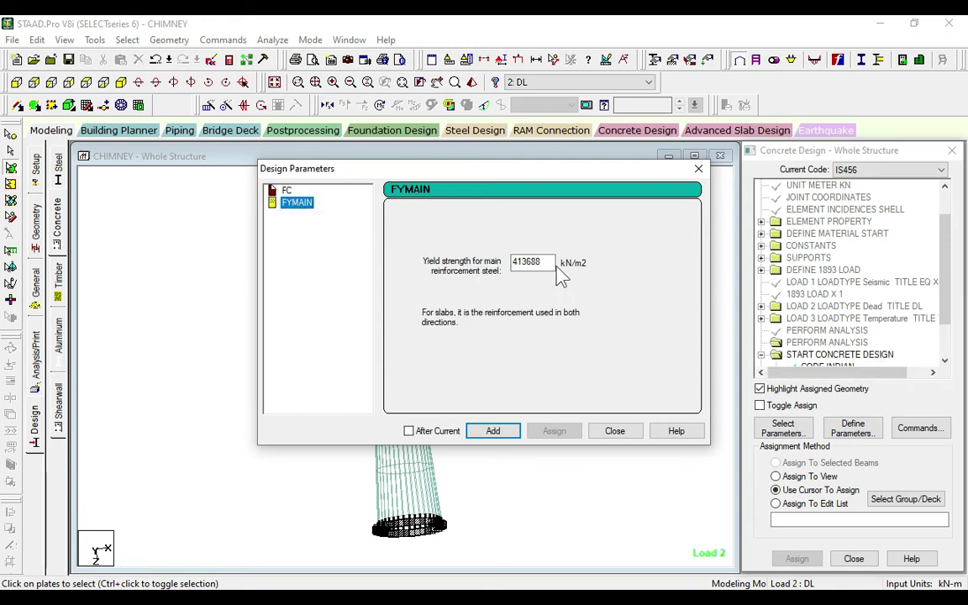
left_click_drag(553, 263, 490, 269)
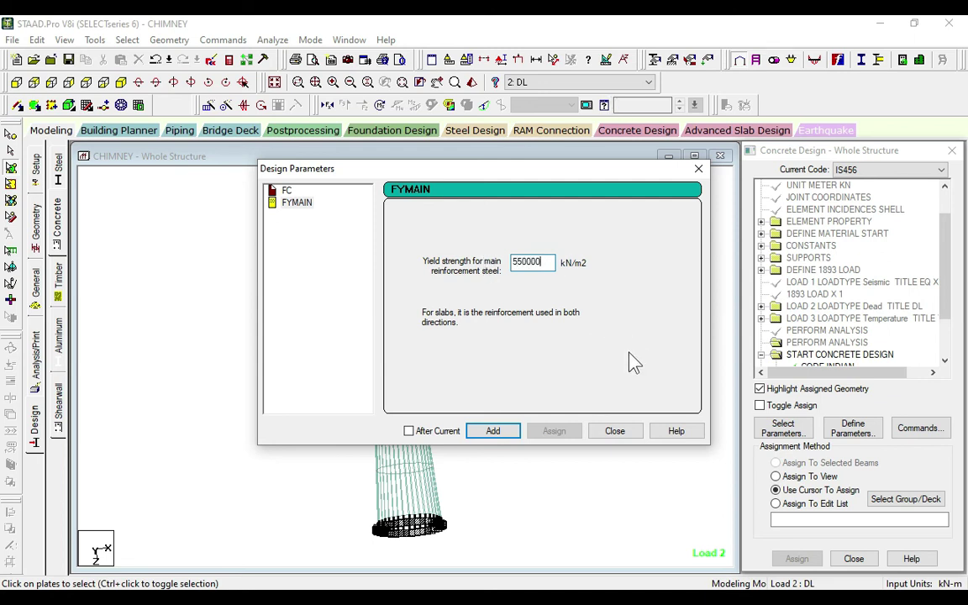
left_click(614, 432)
Step: Add a concrete TAKE OFF command to the design
left_click(918, 427)
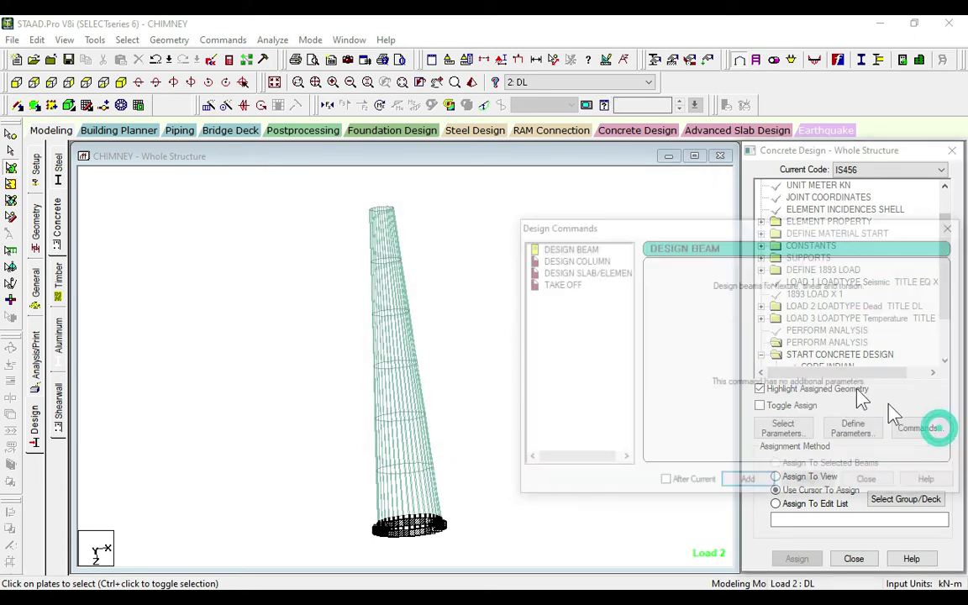
left_click(564, 284)
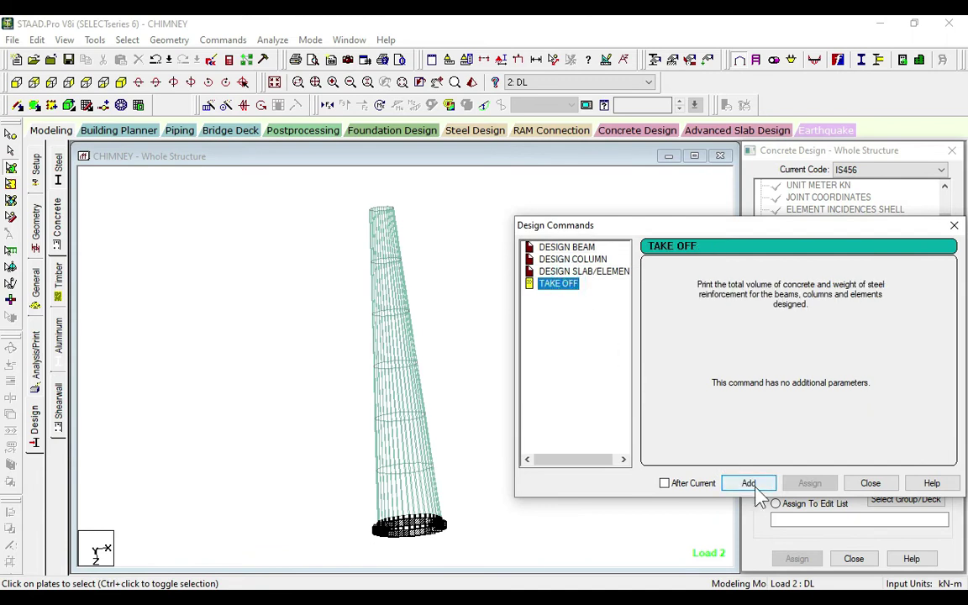
left_click(871, 483)
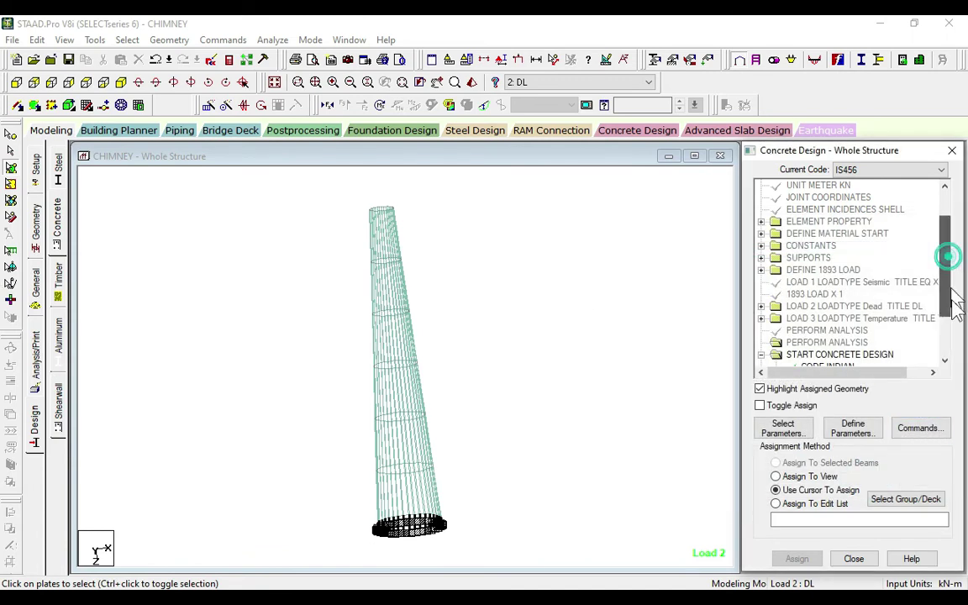
Step: Assign FC 450000, FYMAIN 550000 and the take-off command to the whole chimney
scroll(811, 315, "down", 2)
left_click(820, 305)
left_click(786, 477)
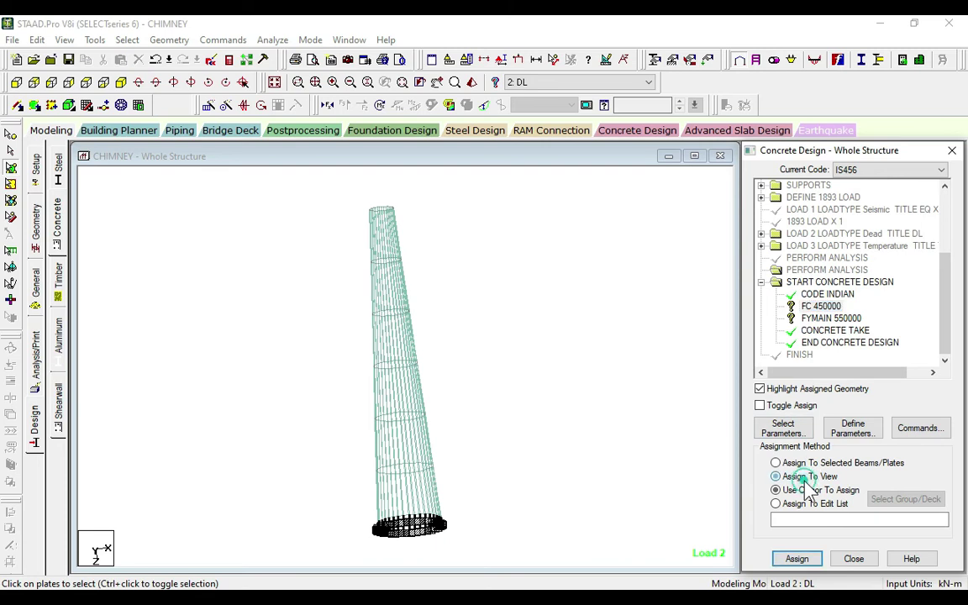
left_click(802, 559)
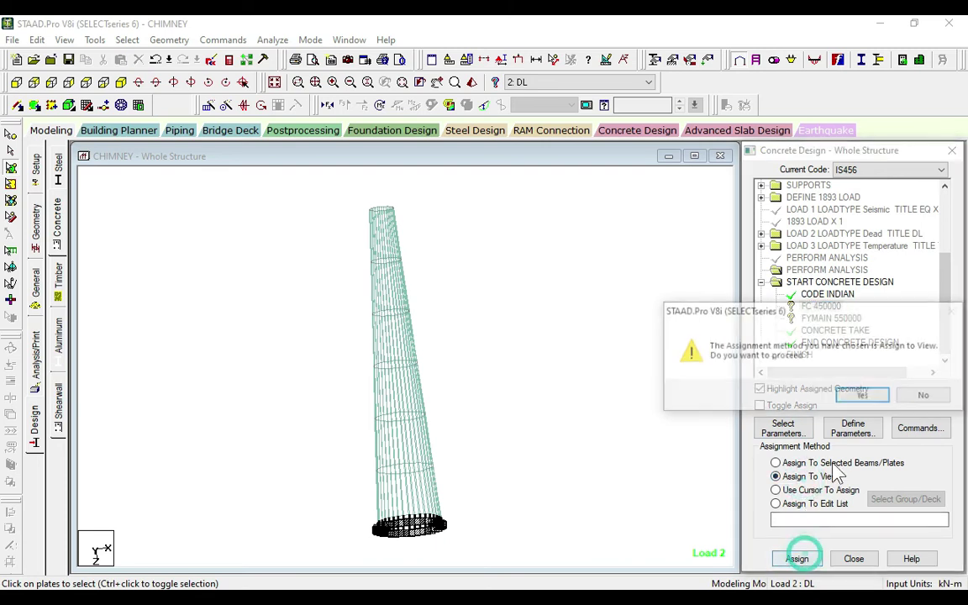
left_click(859, 395)
left_click(828, 318)
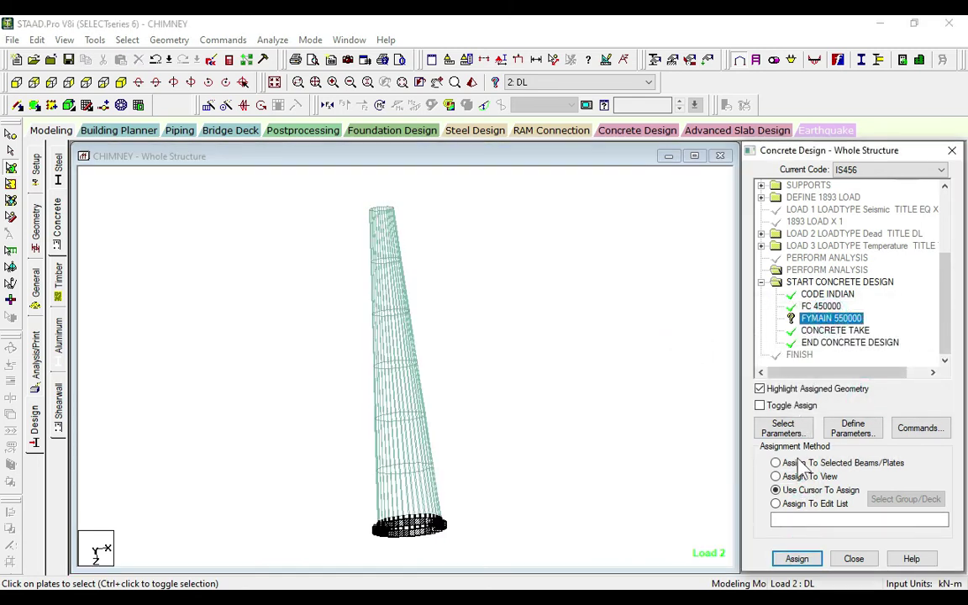
left_click(786, 476)
left_click(797, 559)
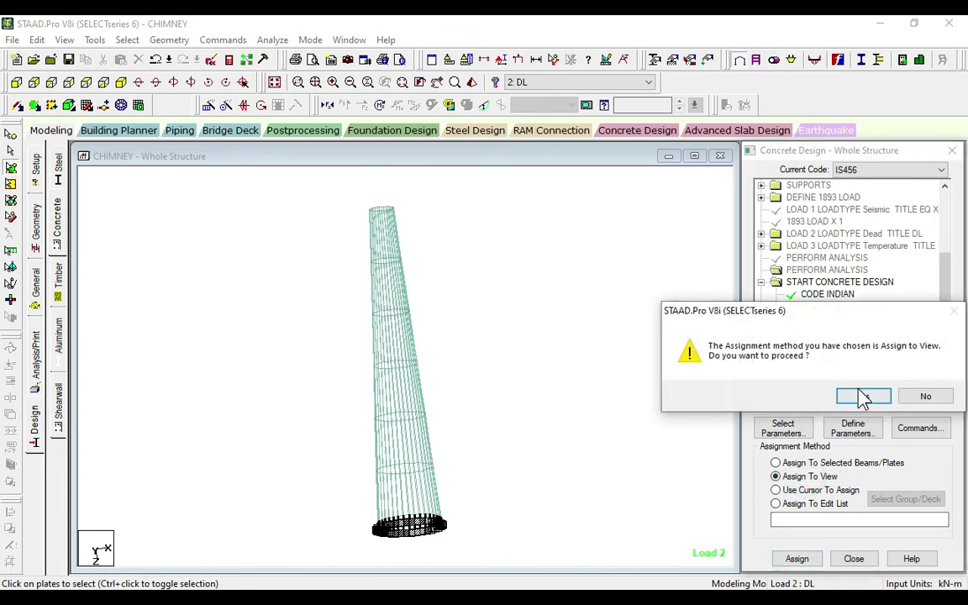
left_click(863, 402)
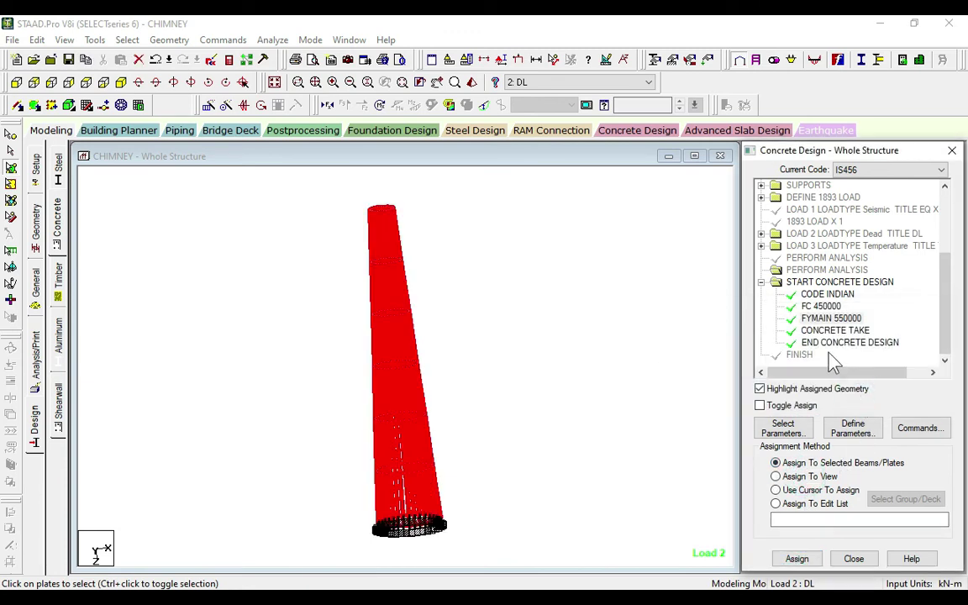
left_click(496, 344)
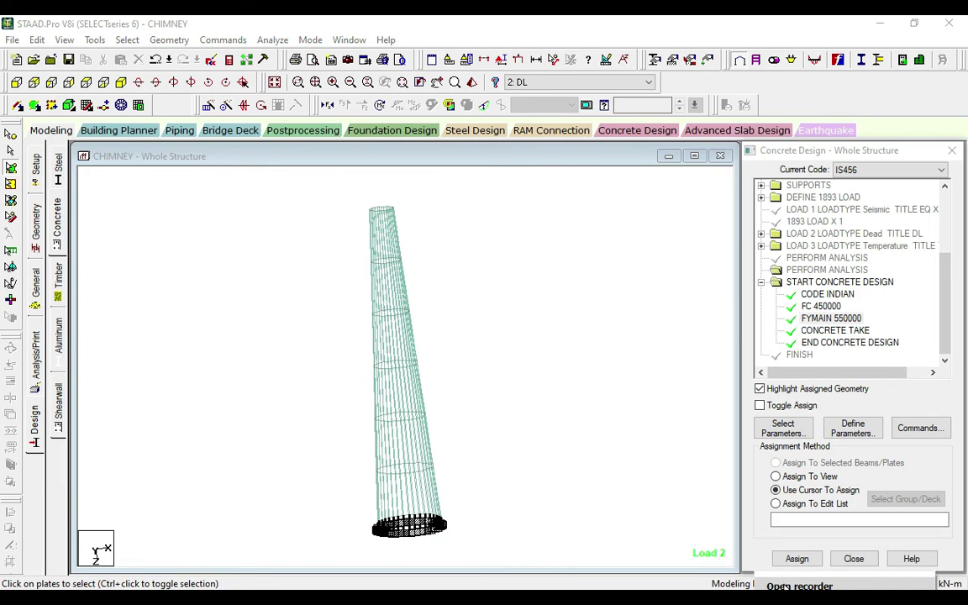
left_click(784, 582)
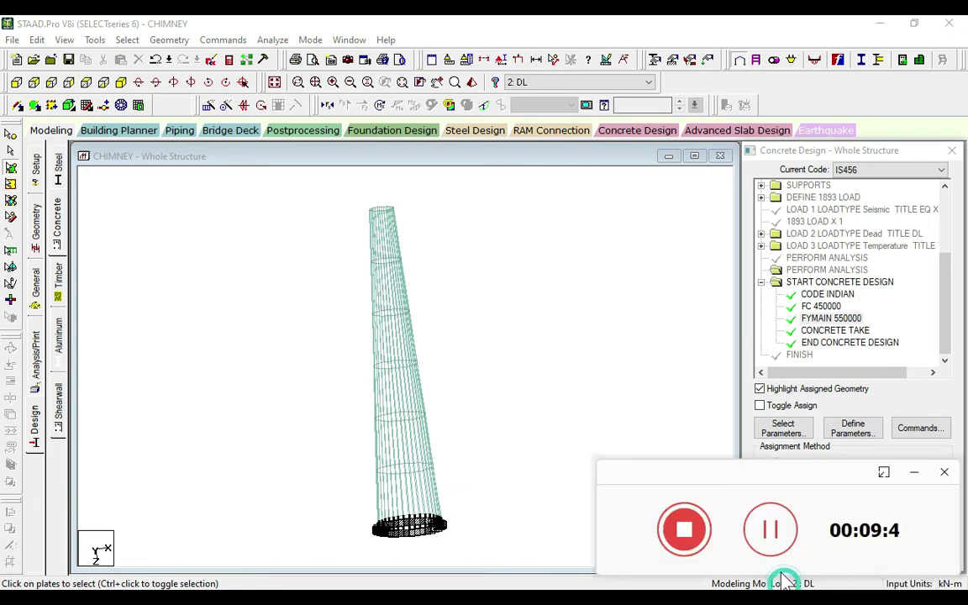
left_click(912, 469)
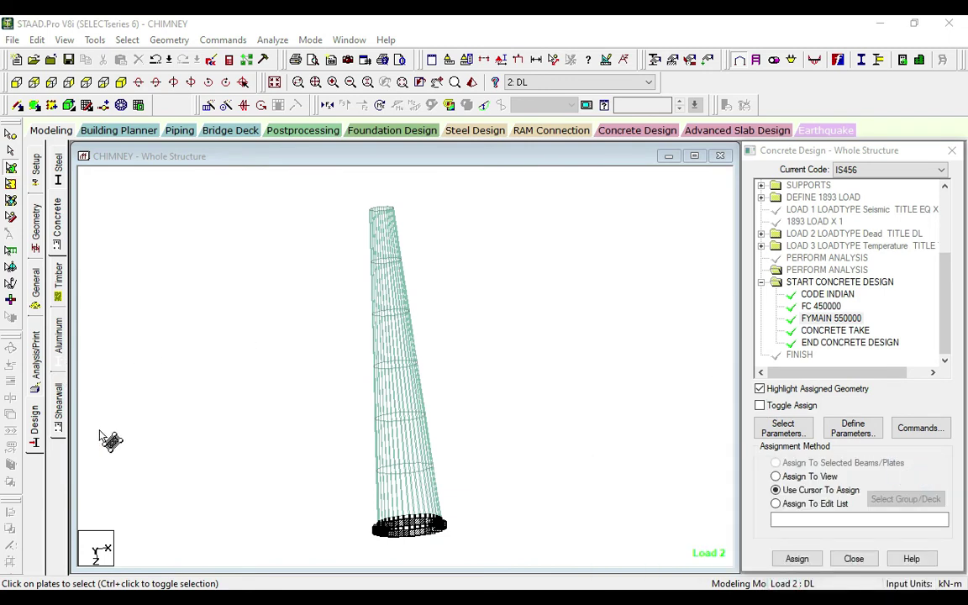
Step: Add a Perform Analysis command to the analysis commands
left_click(35, 357)
left_click(439, 472)
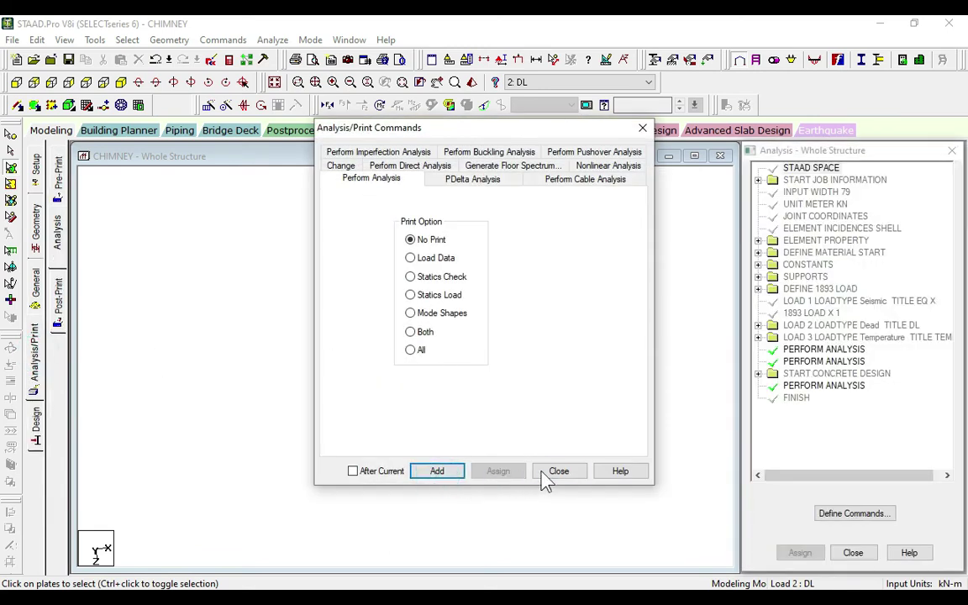
left_click(547, 473)
Step: Save and run the analysis, then view the node displacement results
left_click(273, 39)
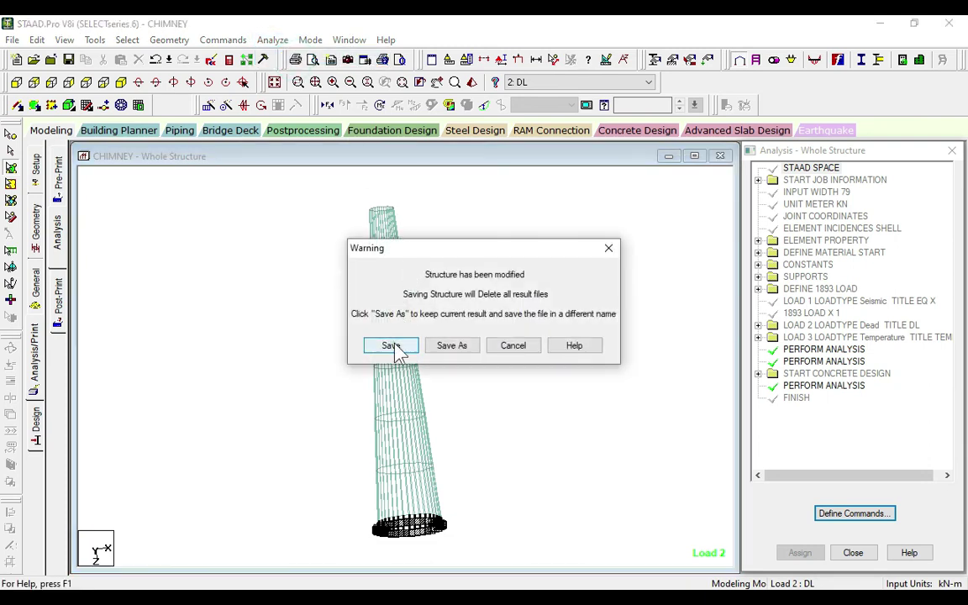
left_click(391, 346)
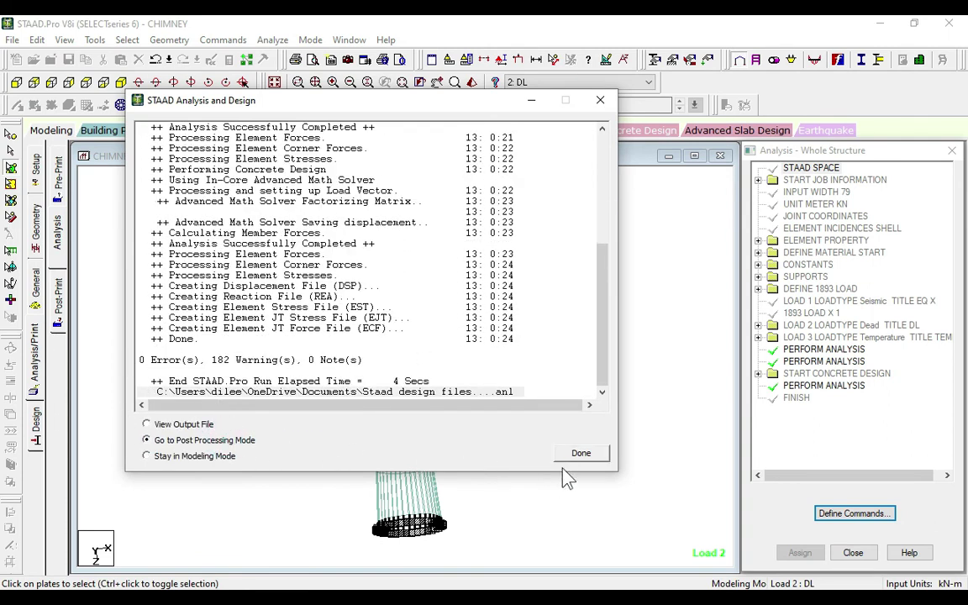
left_click(580, 456)
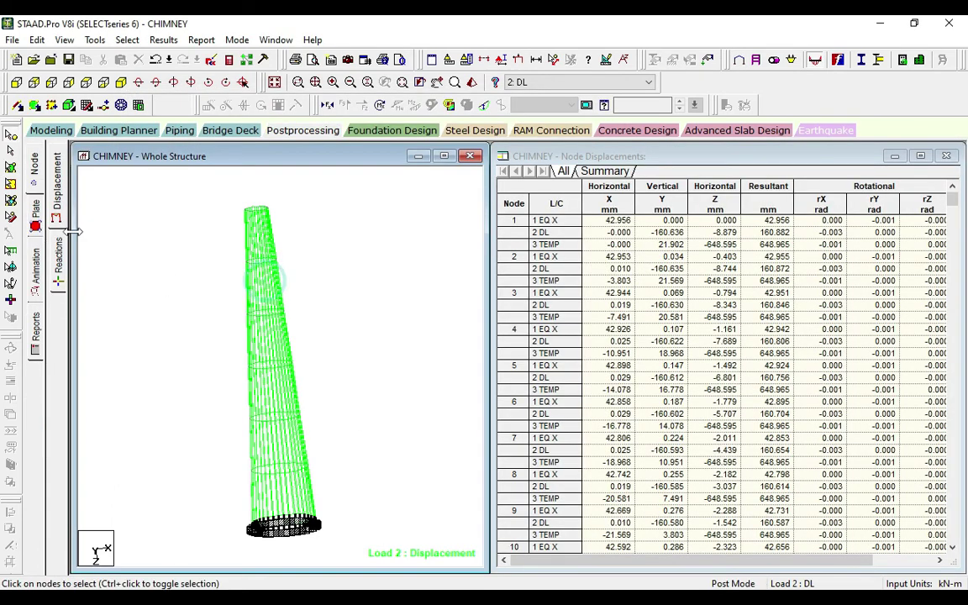
Step: Plot Max Absolute plate stress contours for load case 2 DL
left_click(35, 207)
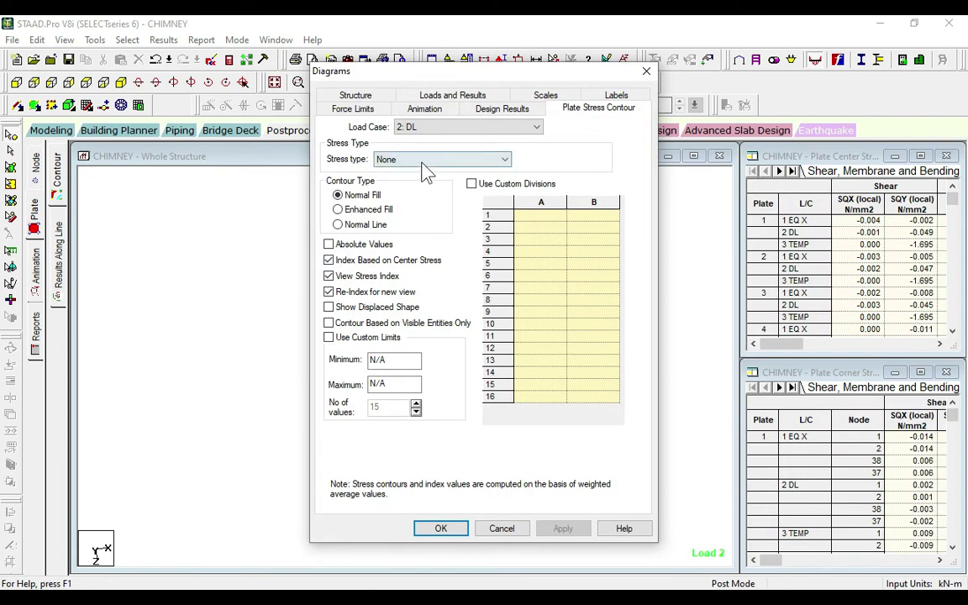
left_click(427, 159)
left_click(421, 177)
left_click(439, 529)
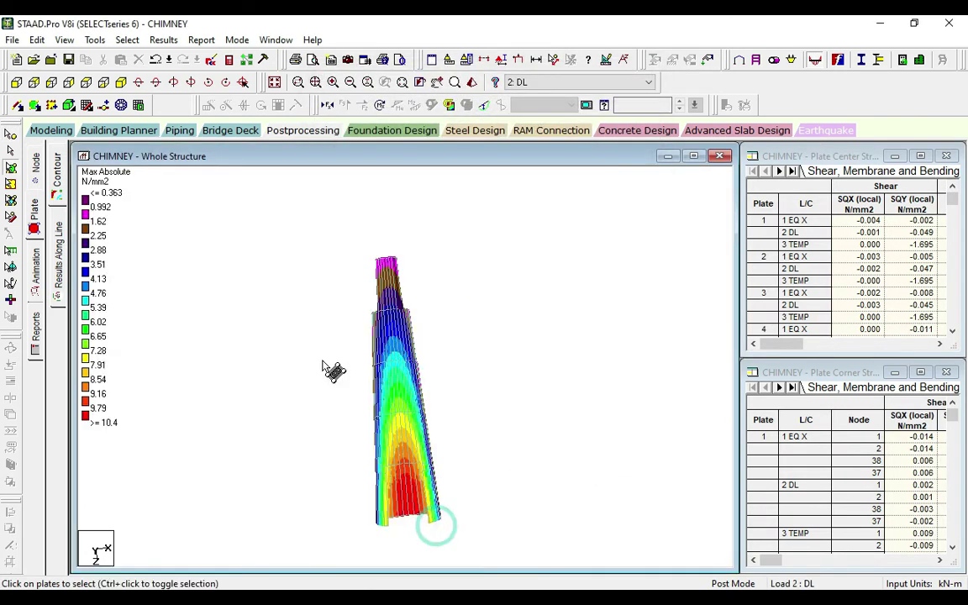
Step: Review plate 75's constants, center and corner stresses, and thickness and material properties
double_click(357, 313)
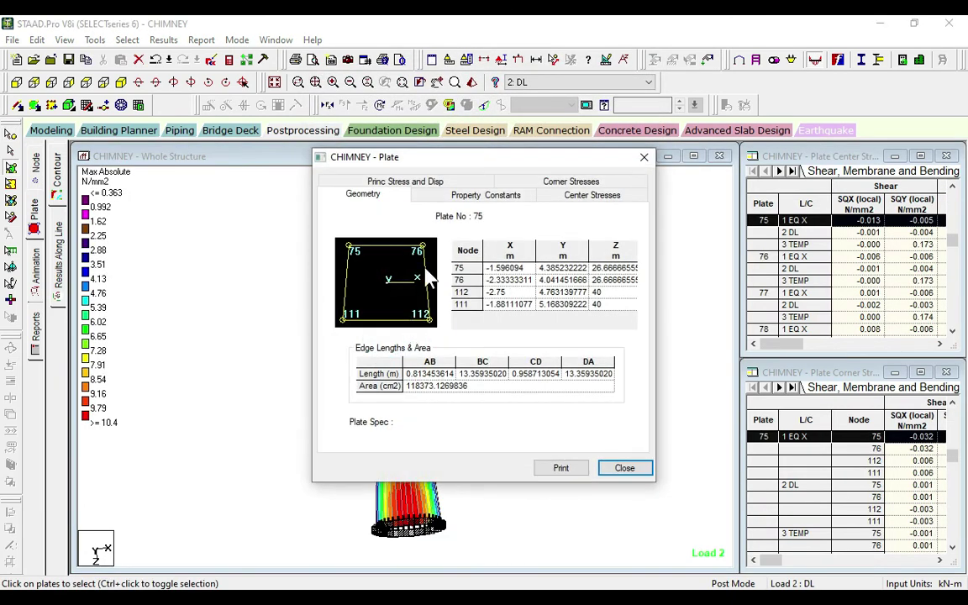
left_click(501, 197)
left_click(572, 193)
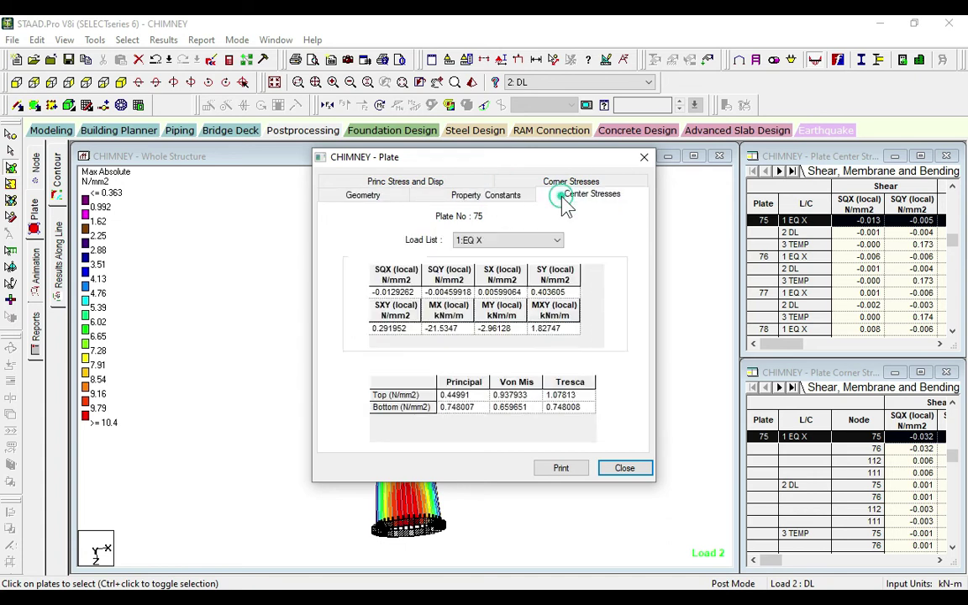
left_click(567, 186)
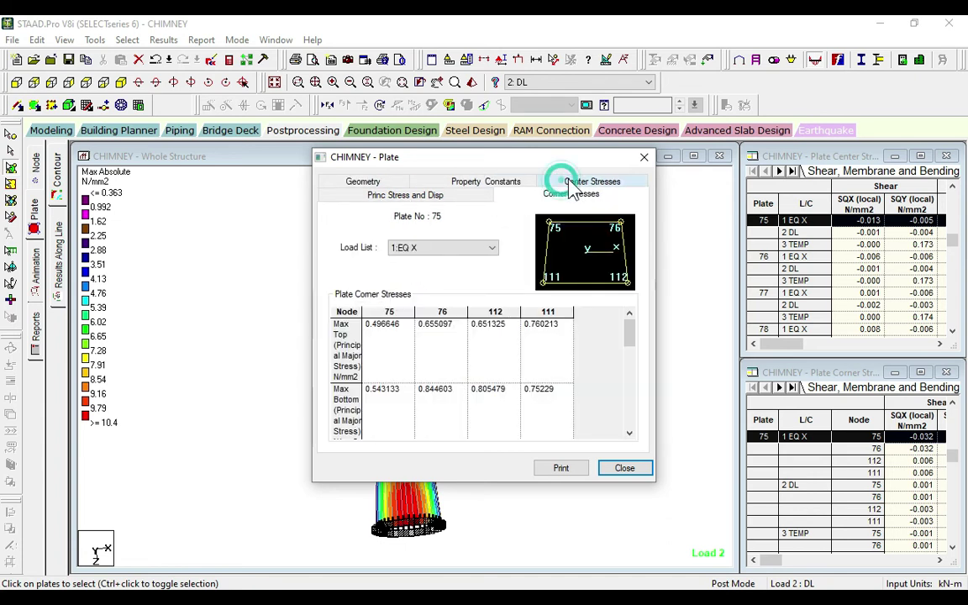
left_click(459, 178)
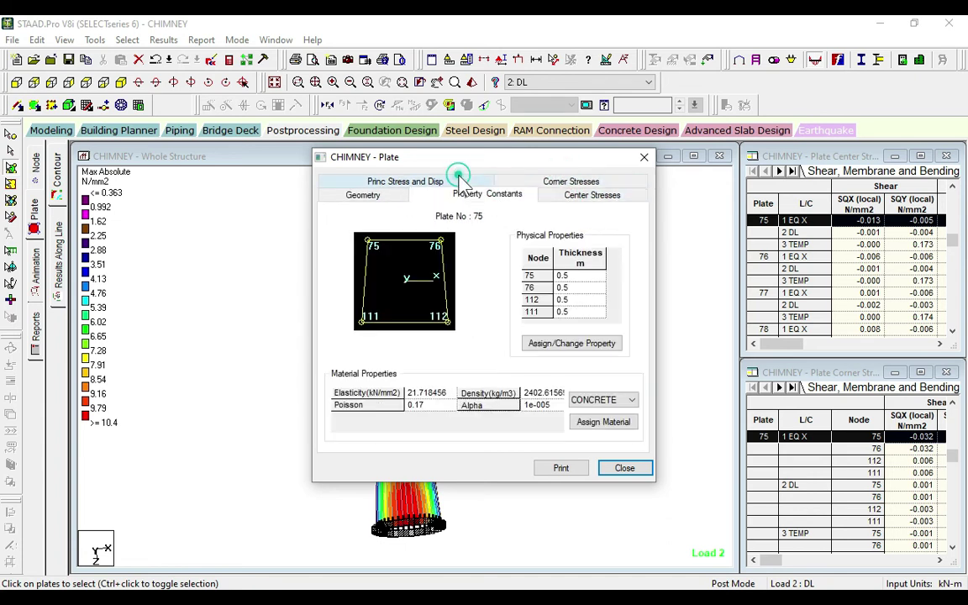
left_click(625, 469)
left_click(38, 328)
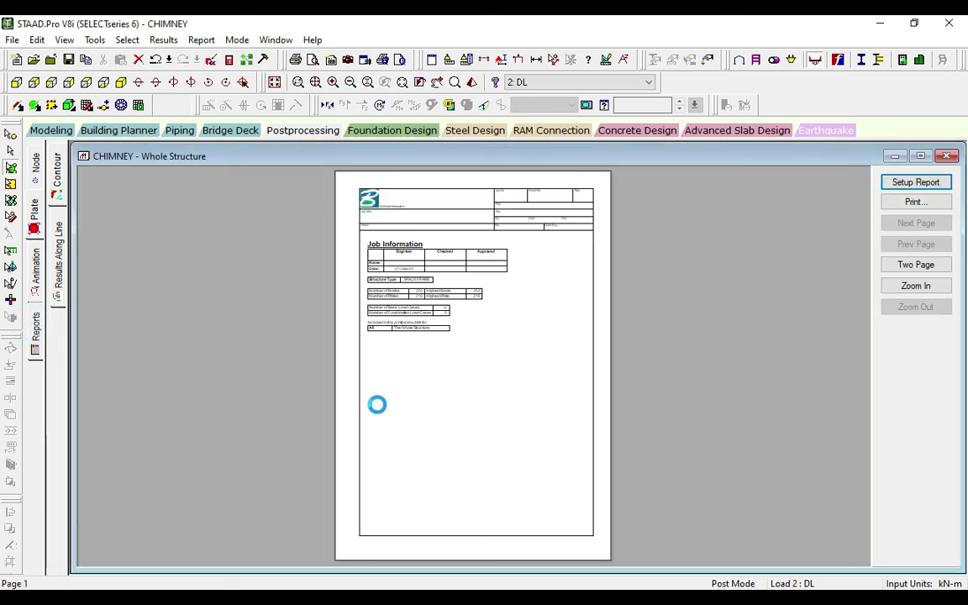
Step: Set up the report to include all Output items
left_click(410, 246)
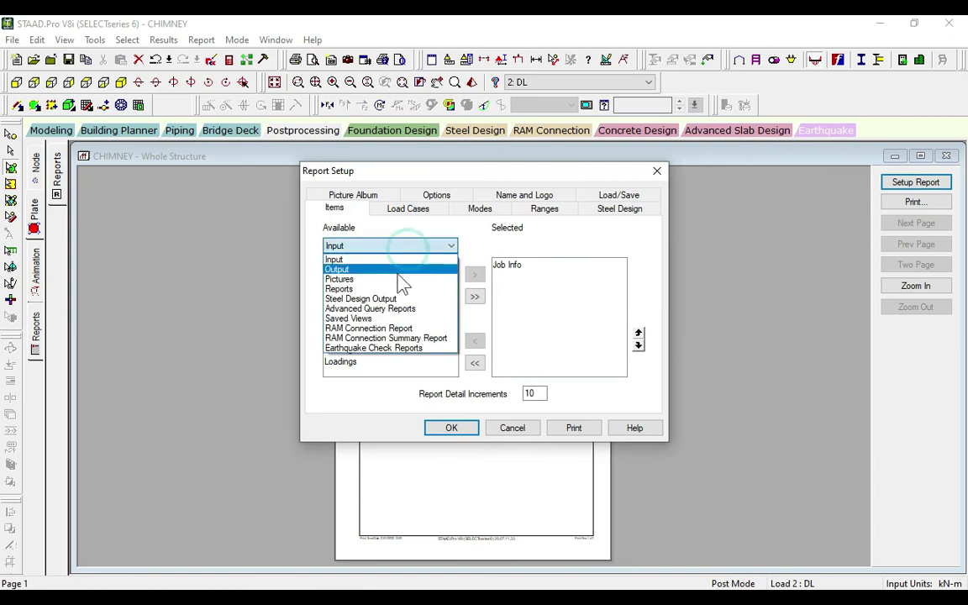
left_click(398, 279)
left_click(377, 246)
left_click(368, 270)
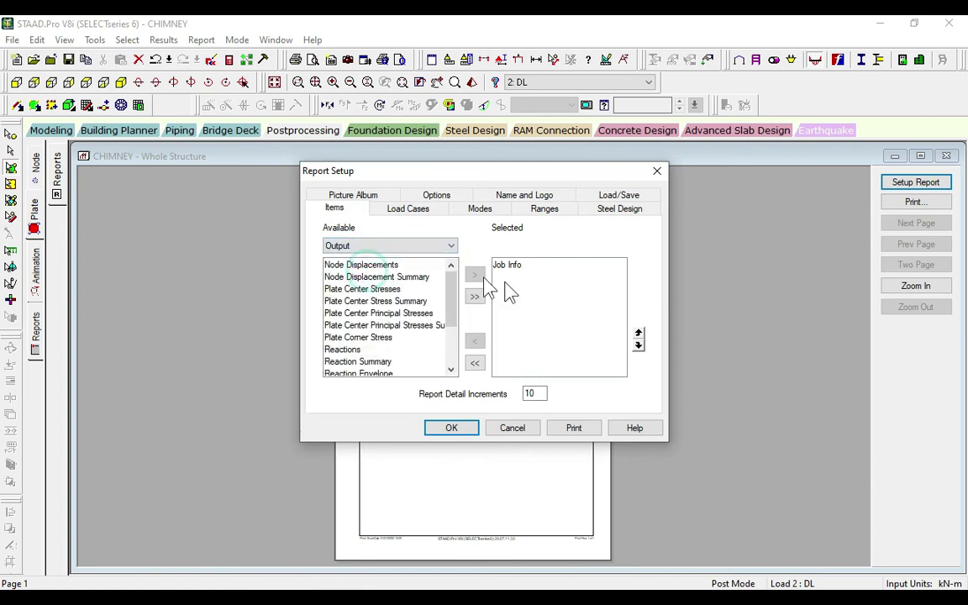
left_click(475, 298)
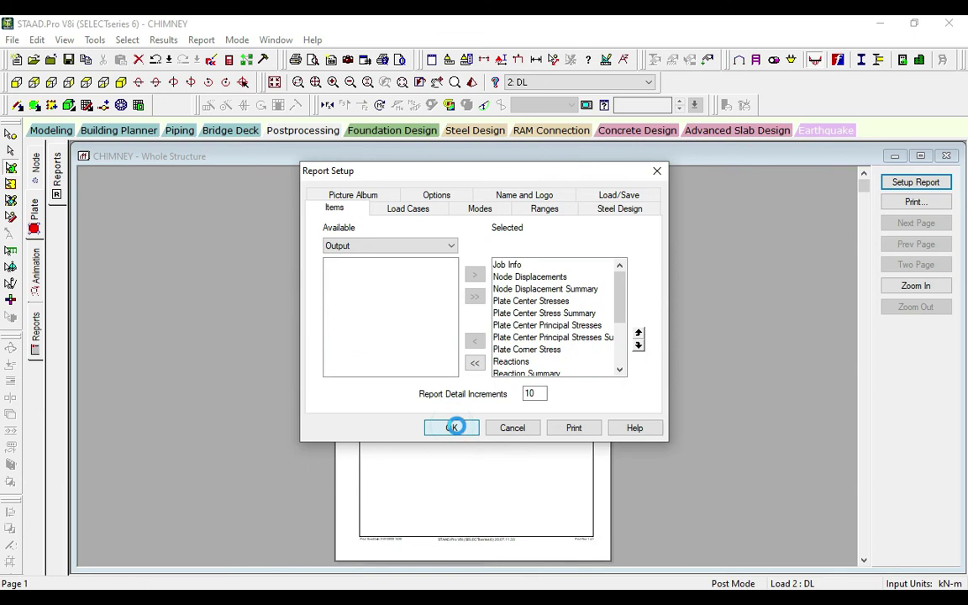
left_click(452, 429)
Step: Zoom in and page through the report to Plate Center Stresses, then return to modeling
left_click(450, 422)
left_click(448, 421)
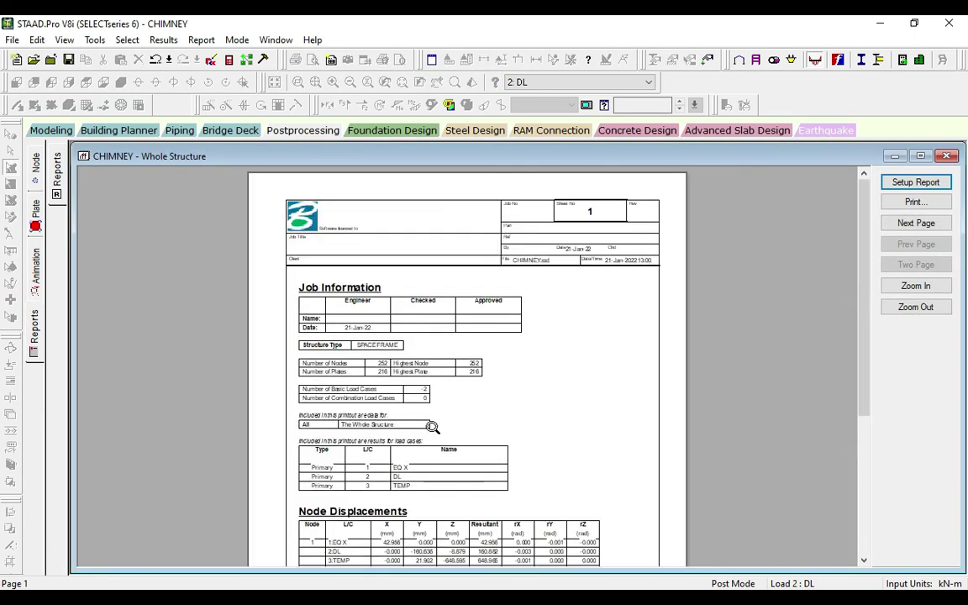
left_click(425, 428)
scroll(412, 421, "down", 5)
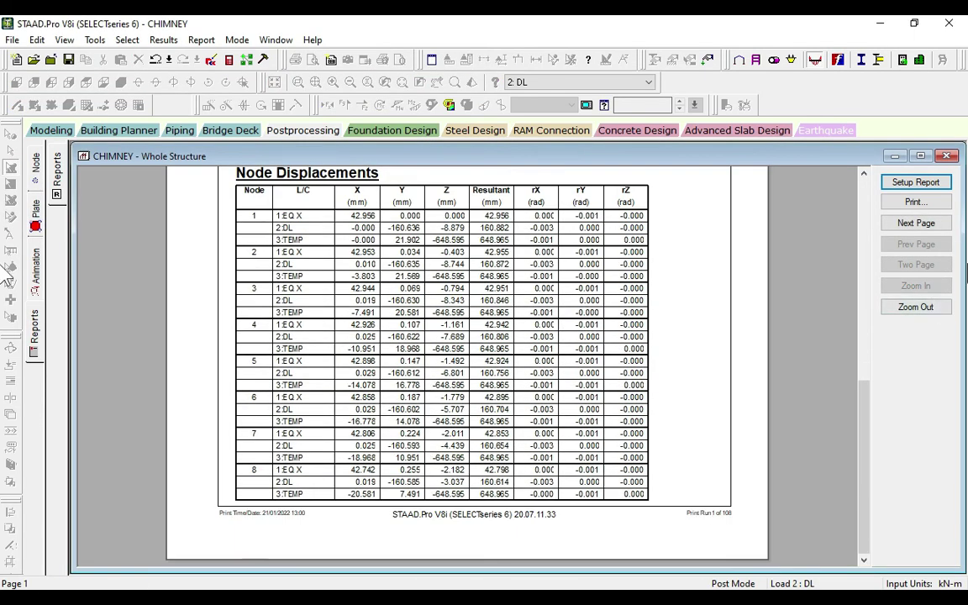
left_click(919, 227)
left_click(920, 227)
left_click(919, 227)
left_click(919, 227)
left_click(920, 227)
left_click(920, 227)
left_click(919, 227)
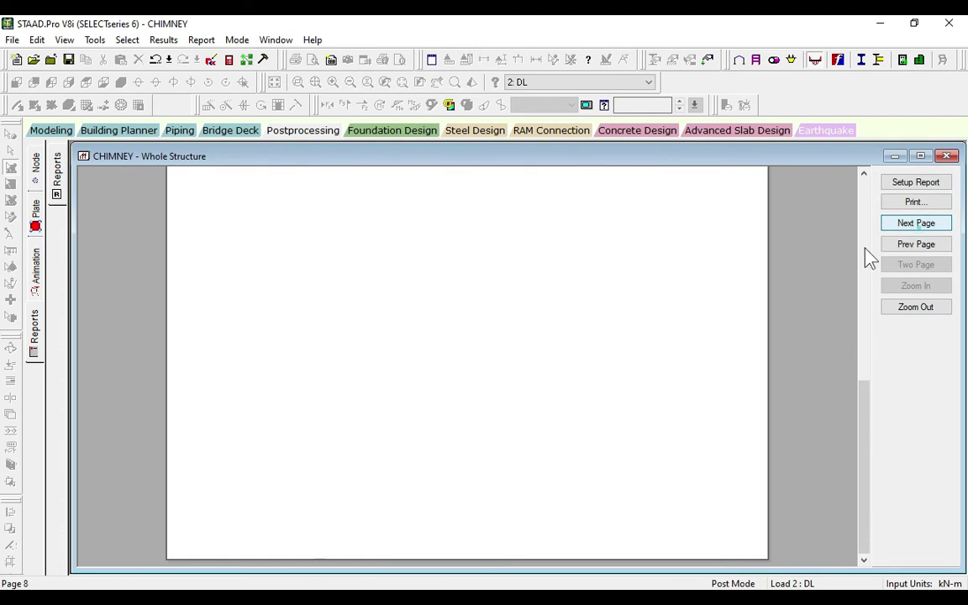
left_click(909, 223)
left_click(909, 224)
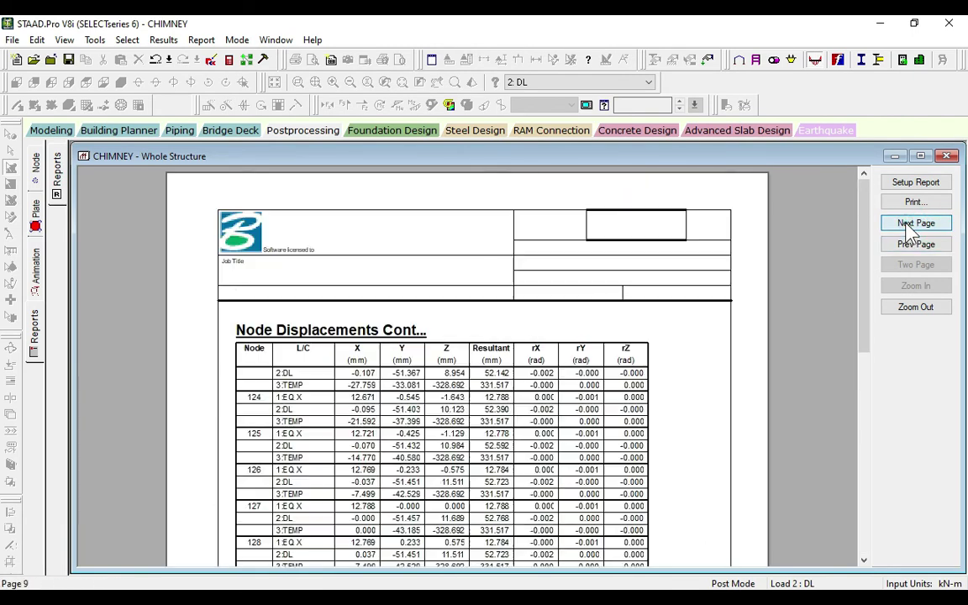
left_click(910, 223)
left_click(910, 224)
left_click(909, 223)
left_click(910, 223)
left_click(909, 224)
left_click(909, 224)
left_click(910, 223)
left_click(911, 224)
left_click(910, 223)
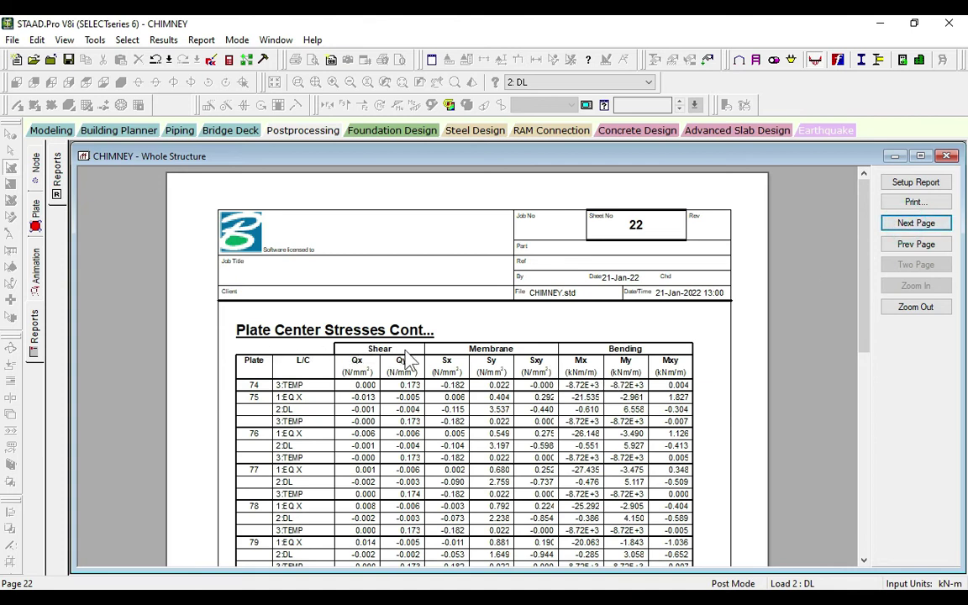
scroll(406, 358, "down", 10)
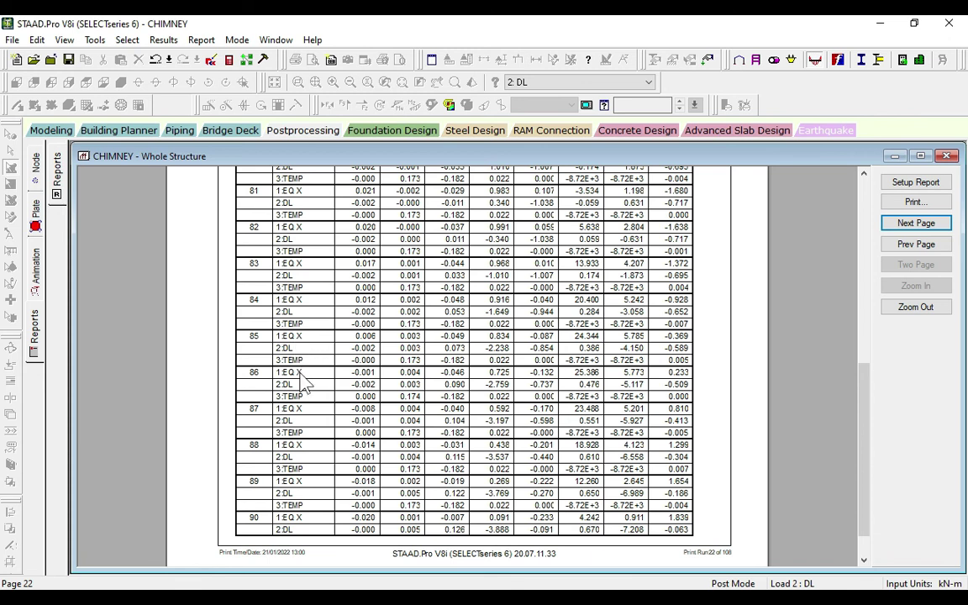
left_click(48, 132)
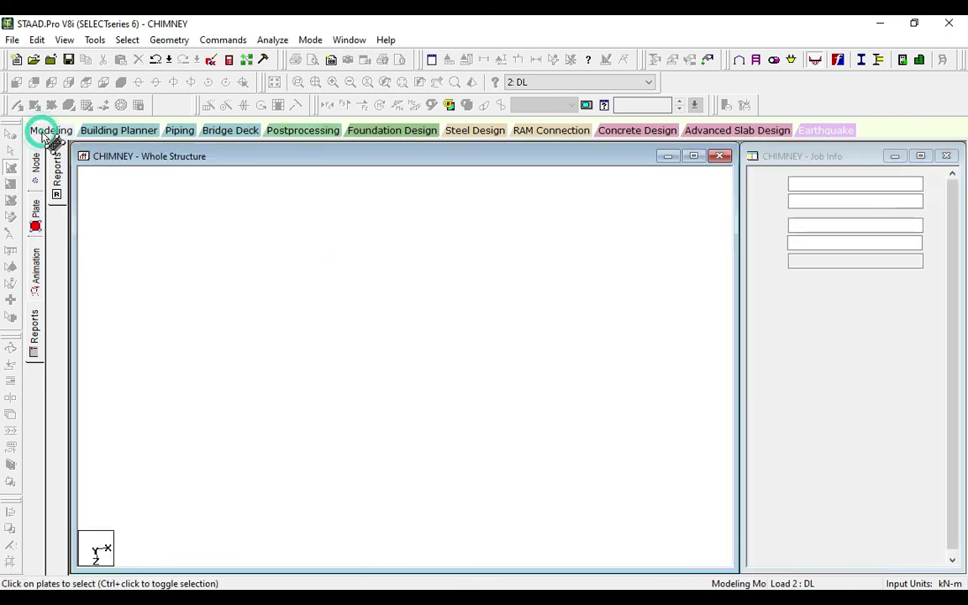
Step: Render the chimney in 3D, maximize the view and rotate it to show its tapered length
left_click(472, 82)
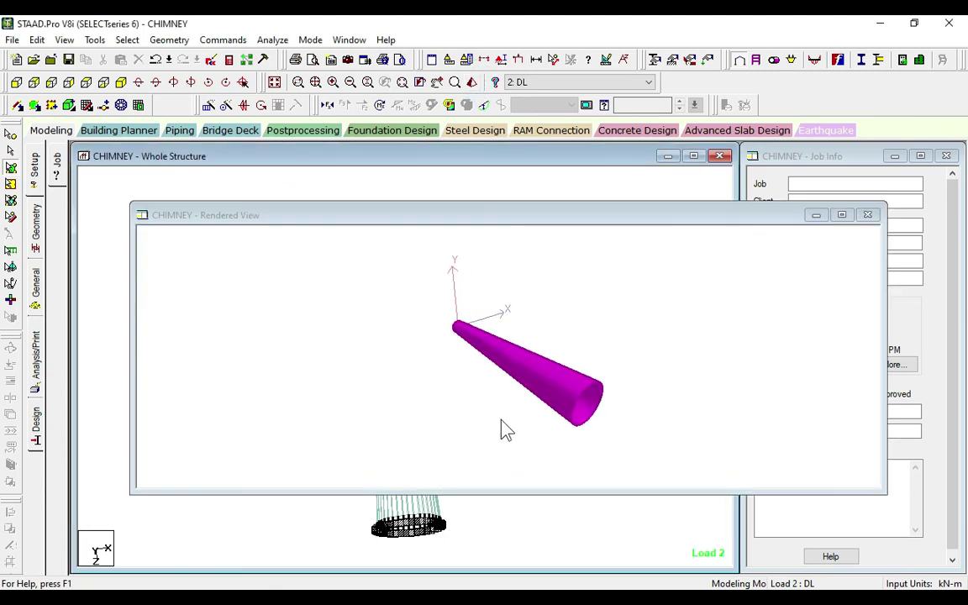
left_click(639, 404)
left_click_drag(639, 403, 469, 363)
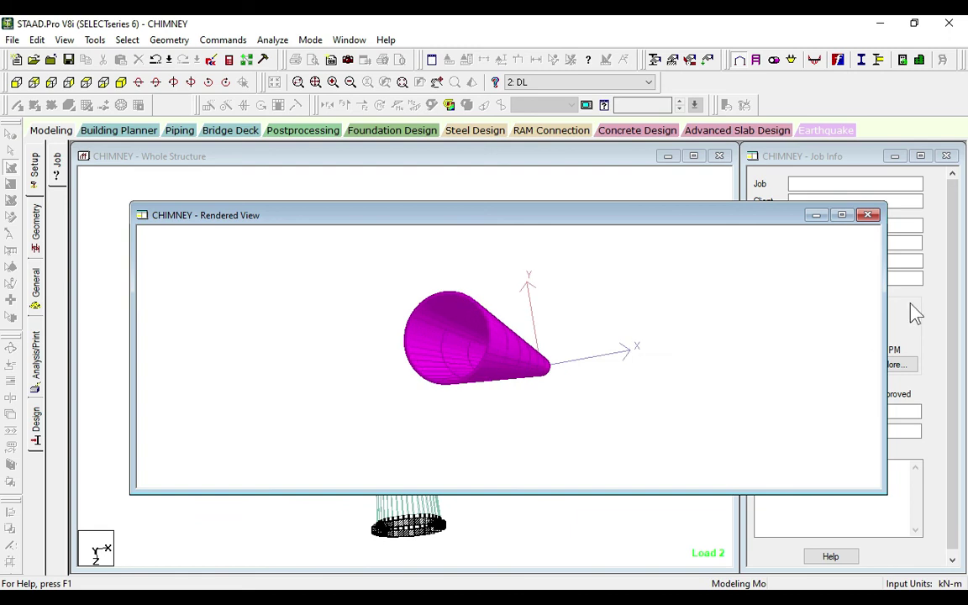
left_click(842, 215)
left_click_drag(480, 406, 437, 361)
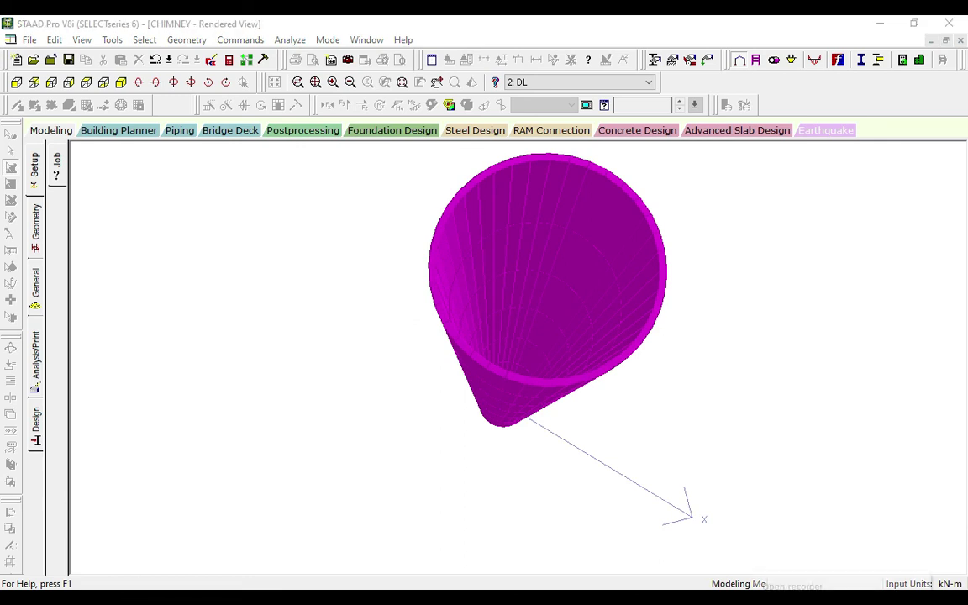
left_click(796, 568)
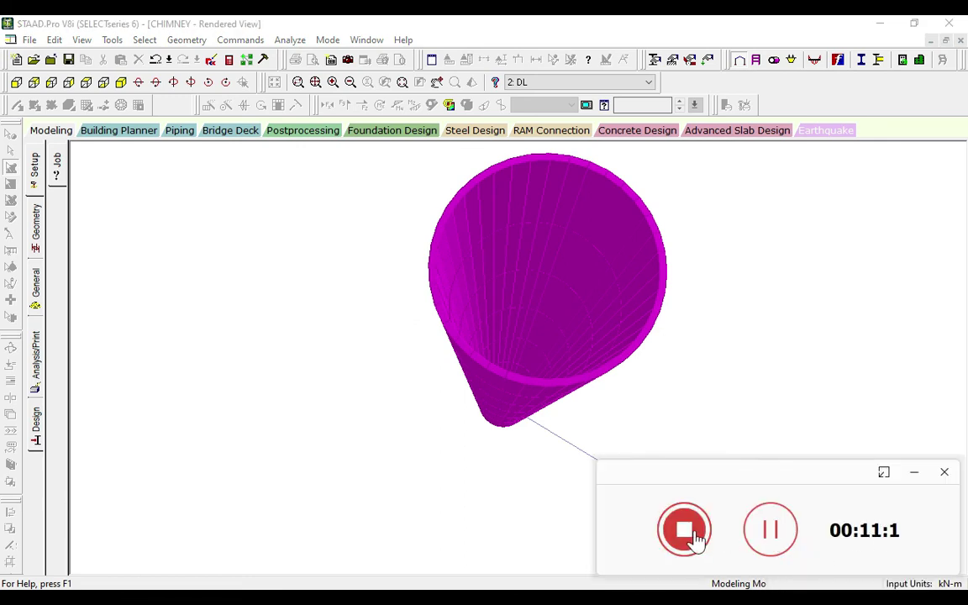
left_click_drag(613, 336, 267, 154)
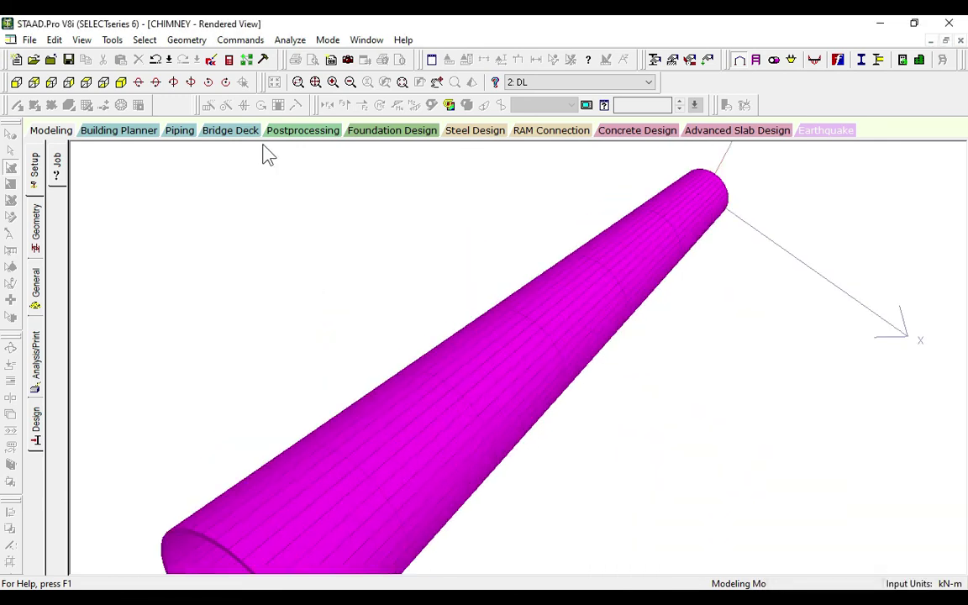
left_click(227, 62)
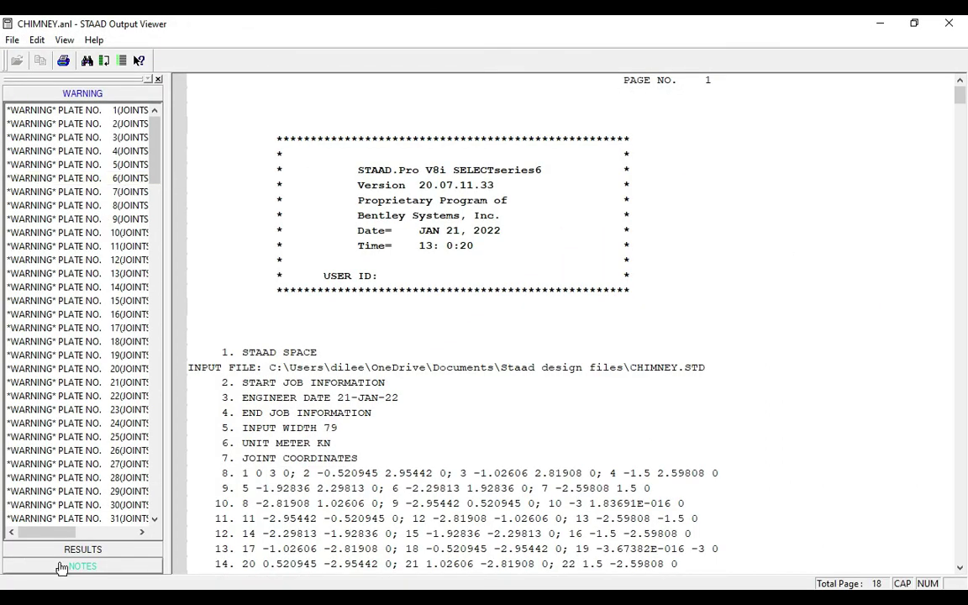
Step: Jump to the concrete design results and mark the line fixing supports 217 to 252
left_click(63, 553)
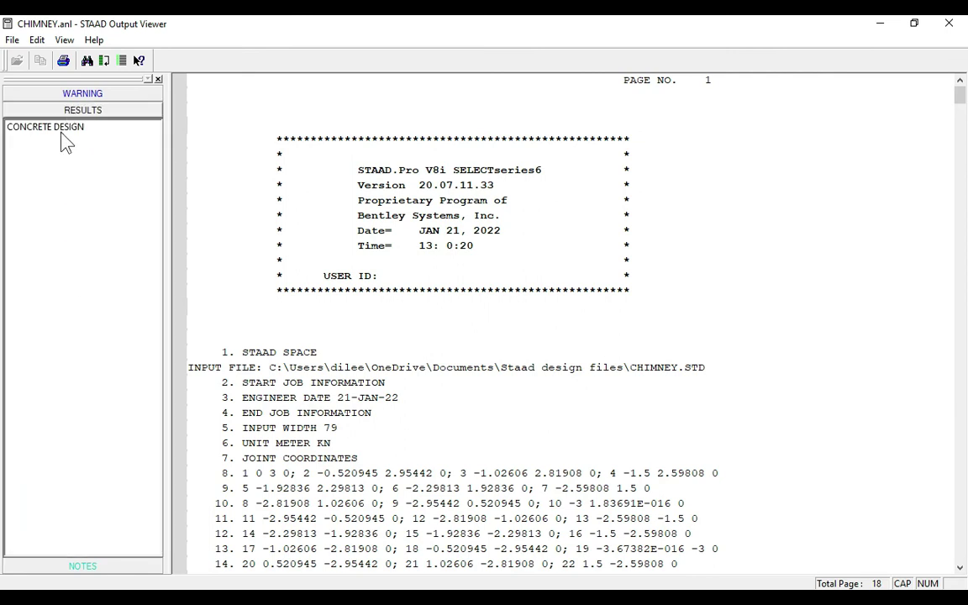
left_click(61, 130)
scroll(404, 295, "up", 1)
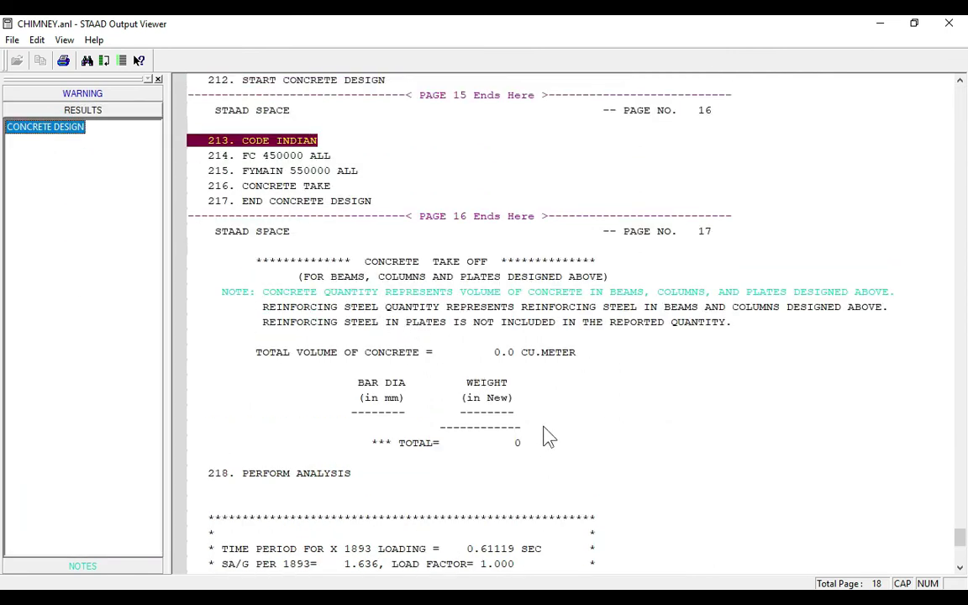
scroll(505, 479, "up", 8)
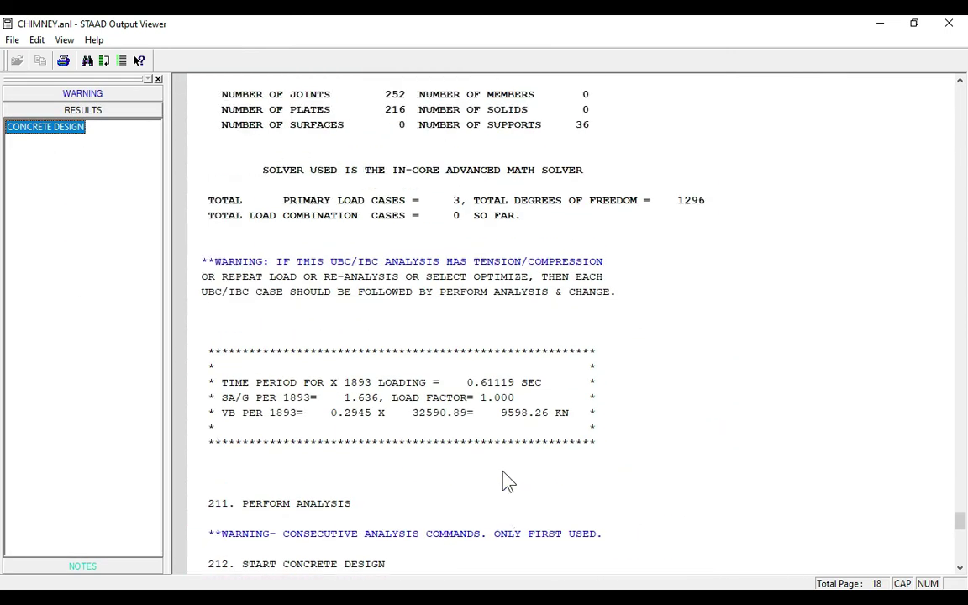
scroll(507, 481, "up", 3)
scroll(398, 279, "up", 5)
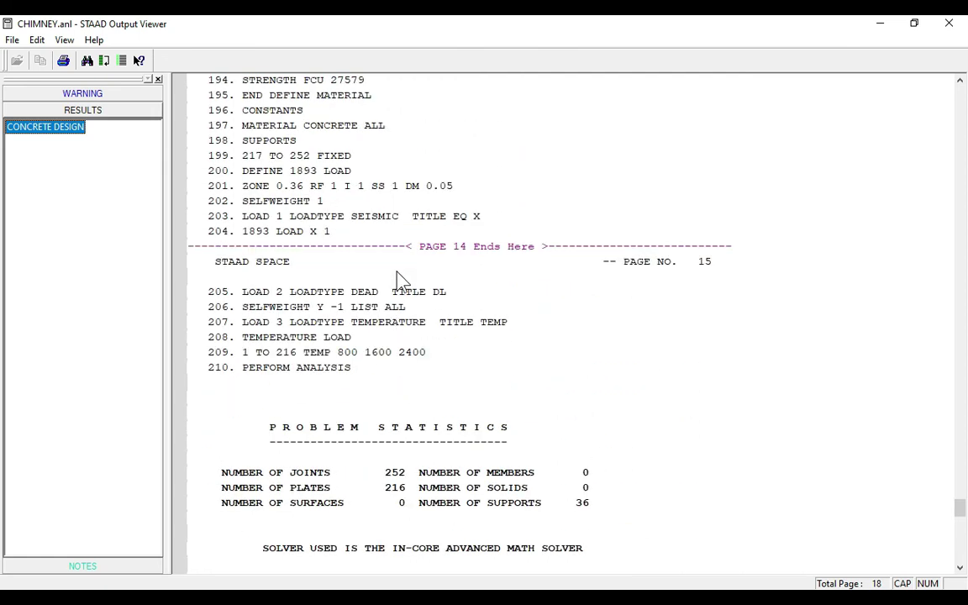
left_click(304, 158)
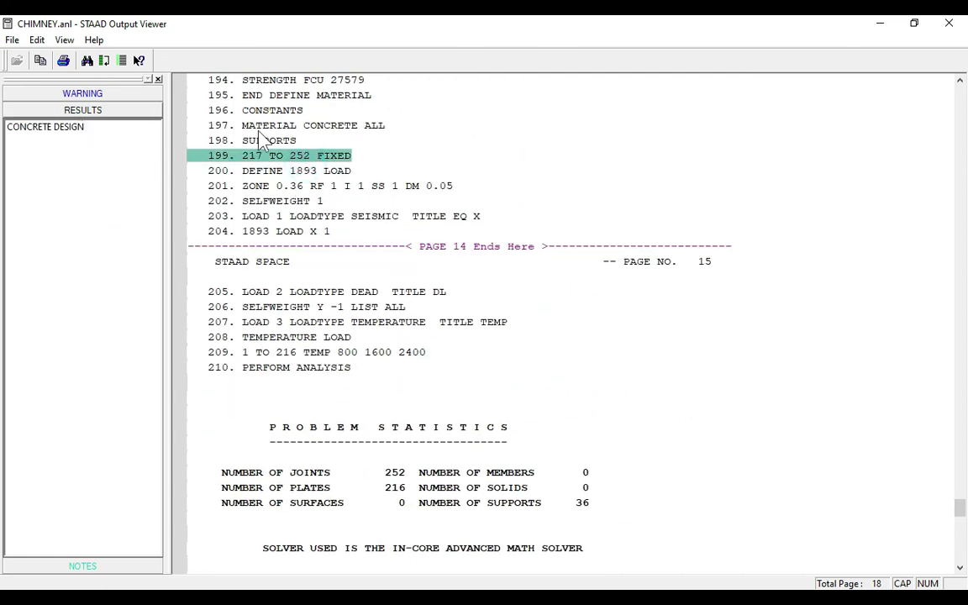
Step: Cancel printing the output and close the Output Viewer
left_click(63, 60)
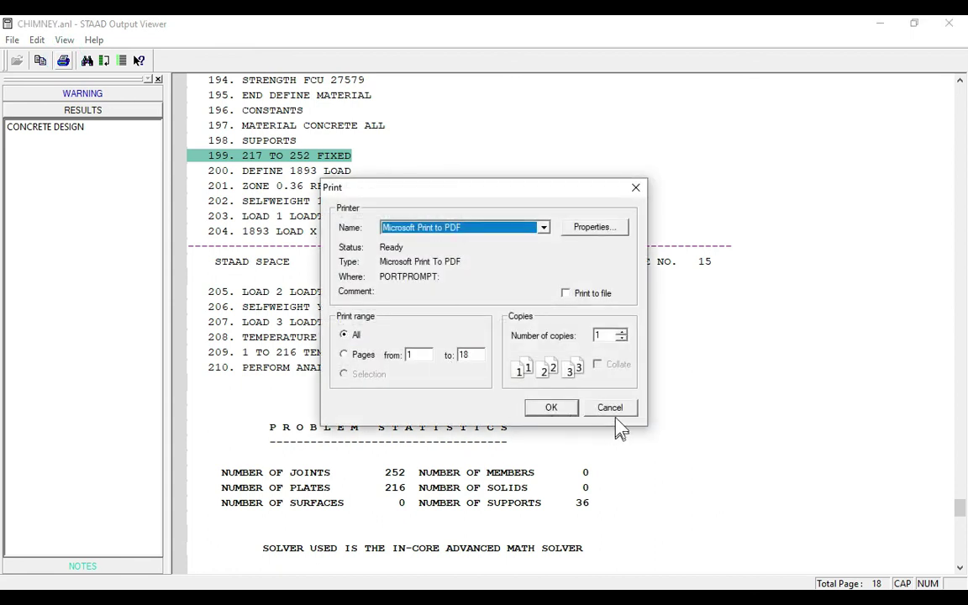
left_click(619, 416)
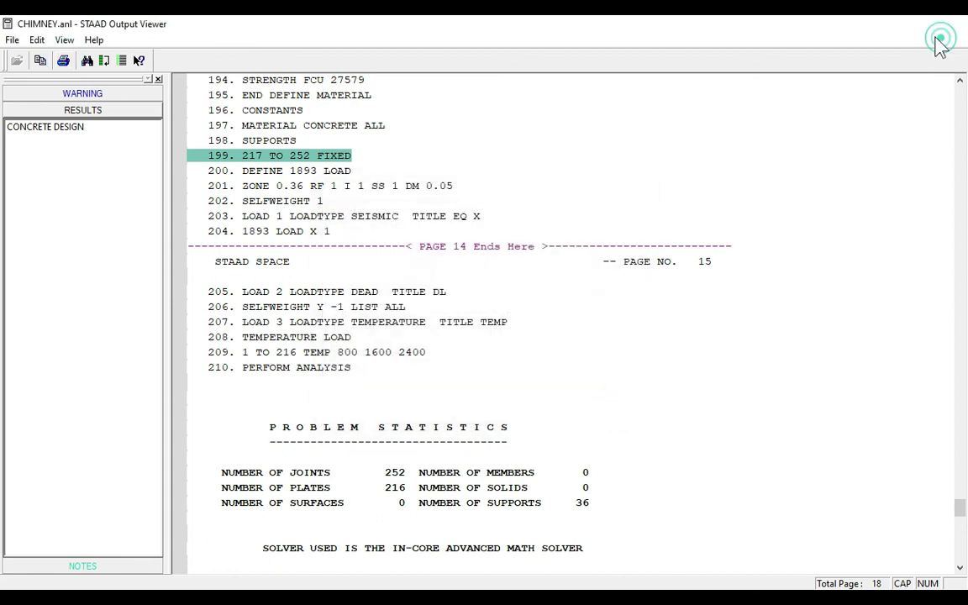
left_click(938, 38)
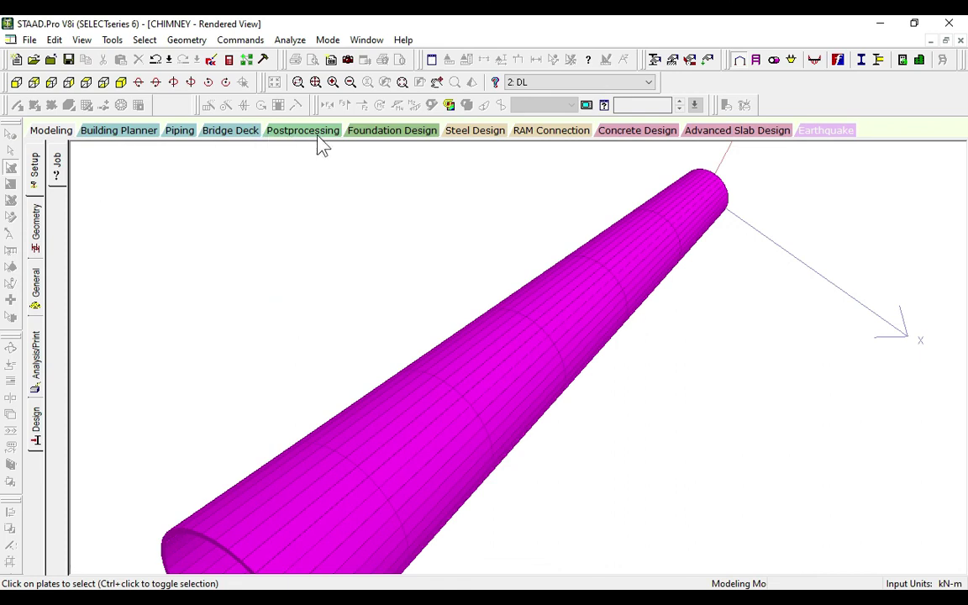